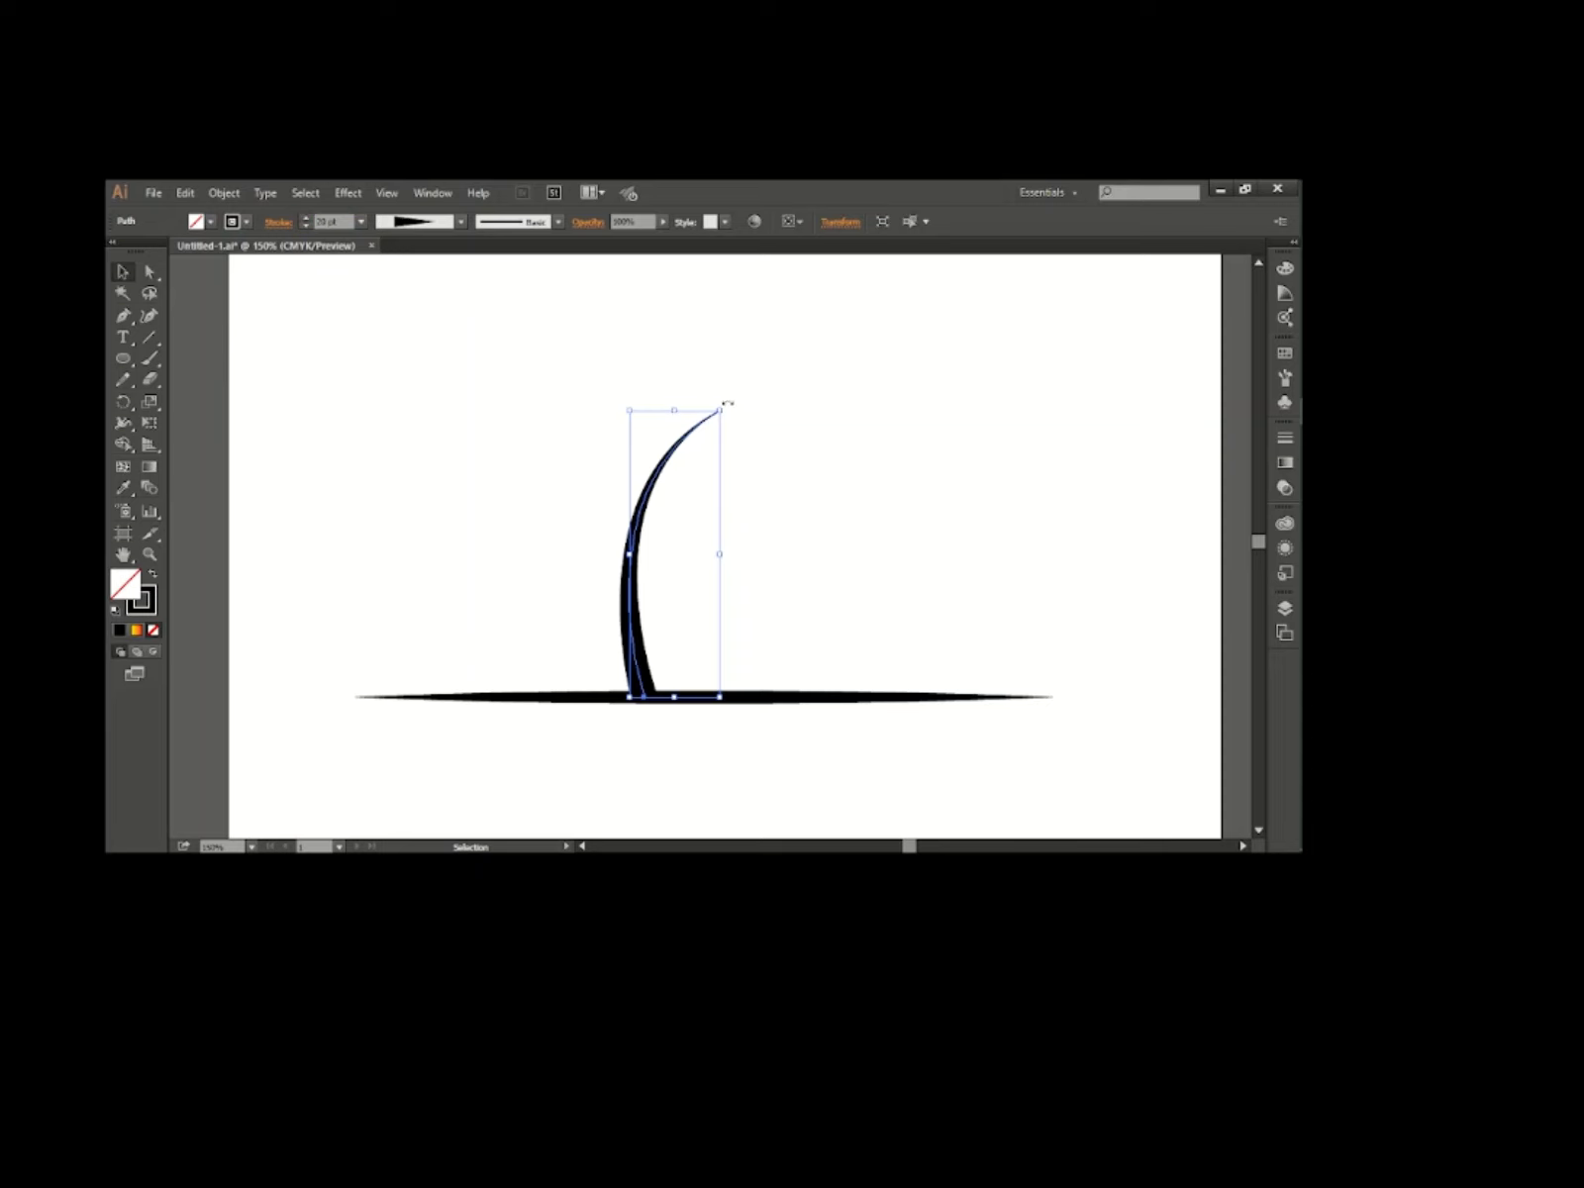
Increase the curved grass blade's stroke weight to 21 pt and deselect it.
click(345, 221)
key(Up)
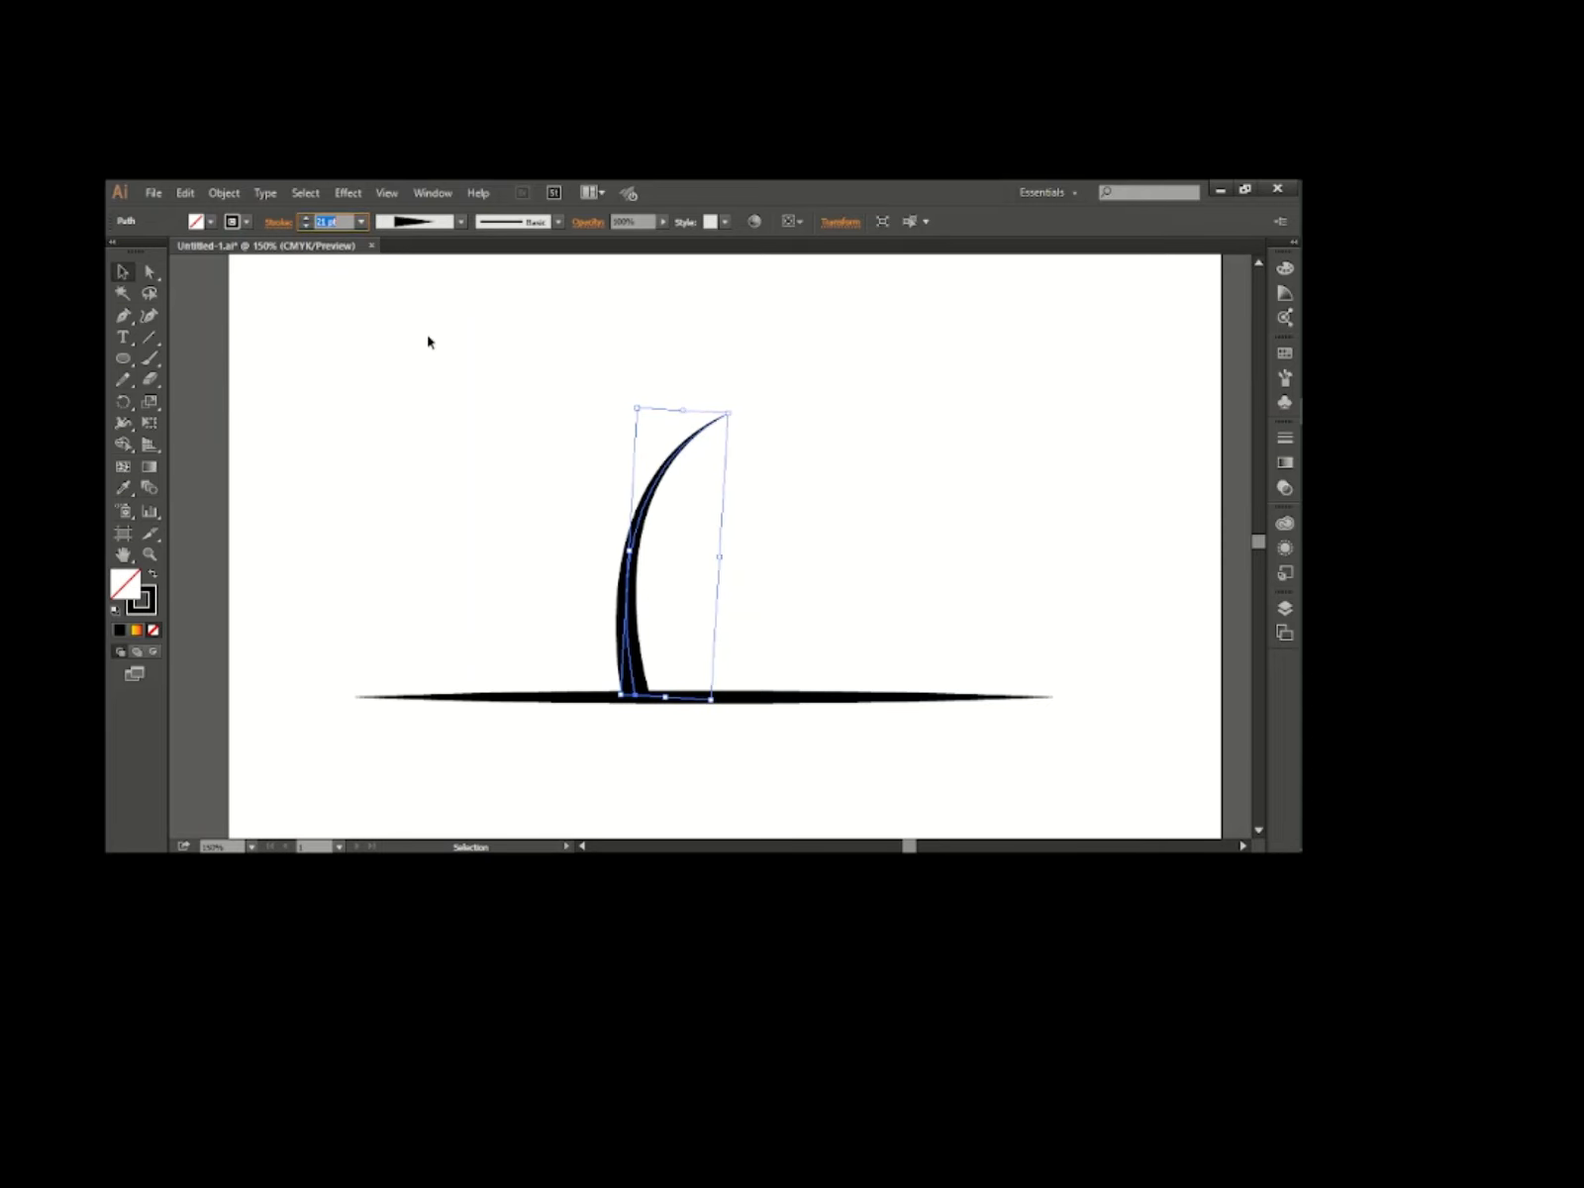
click(831, 515)
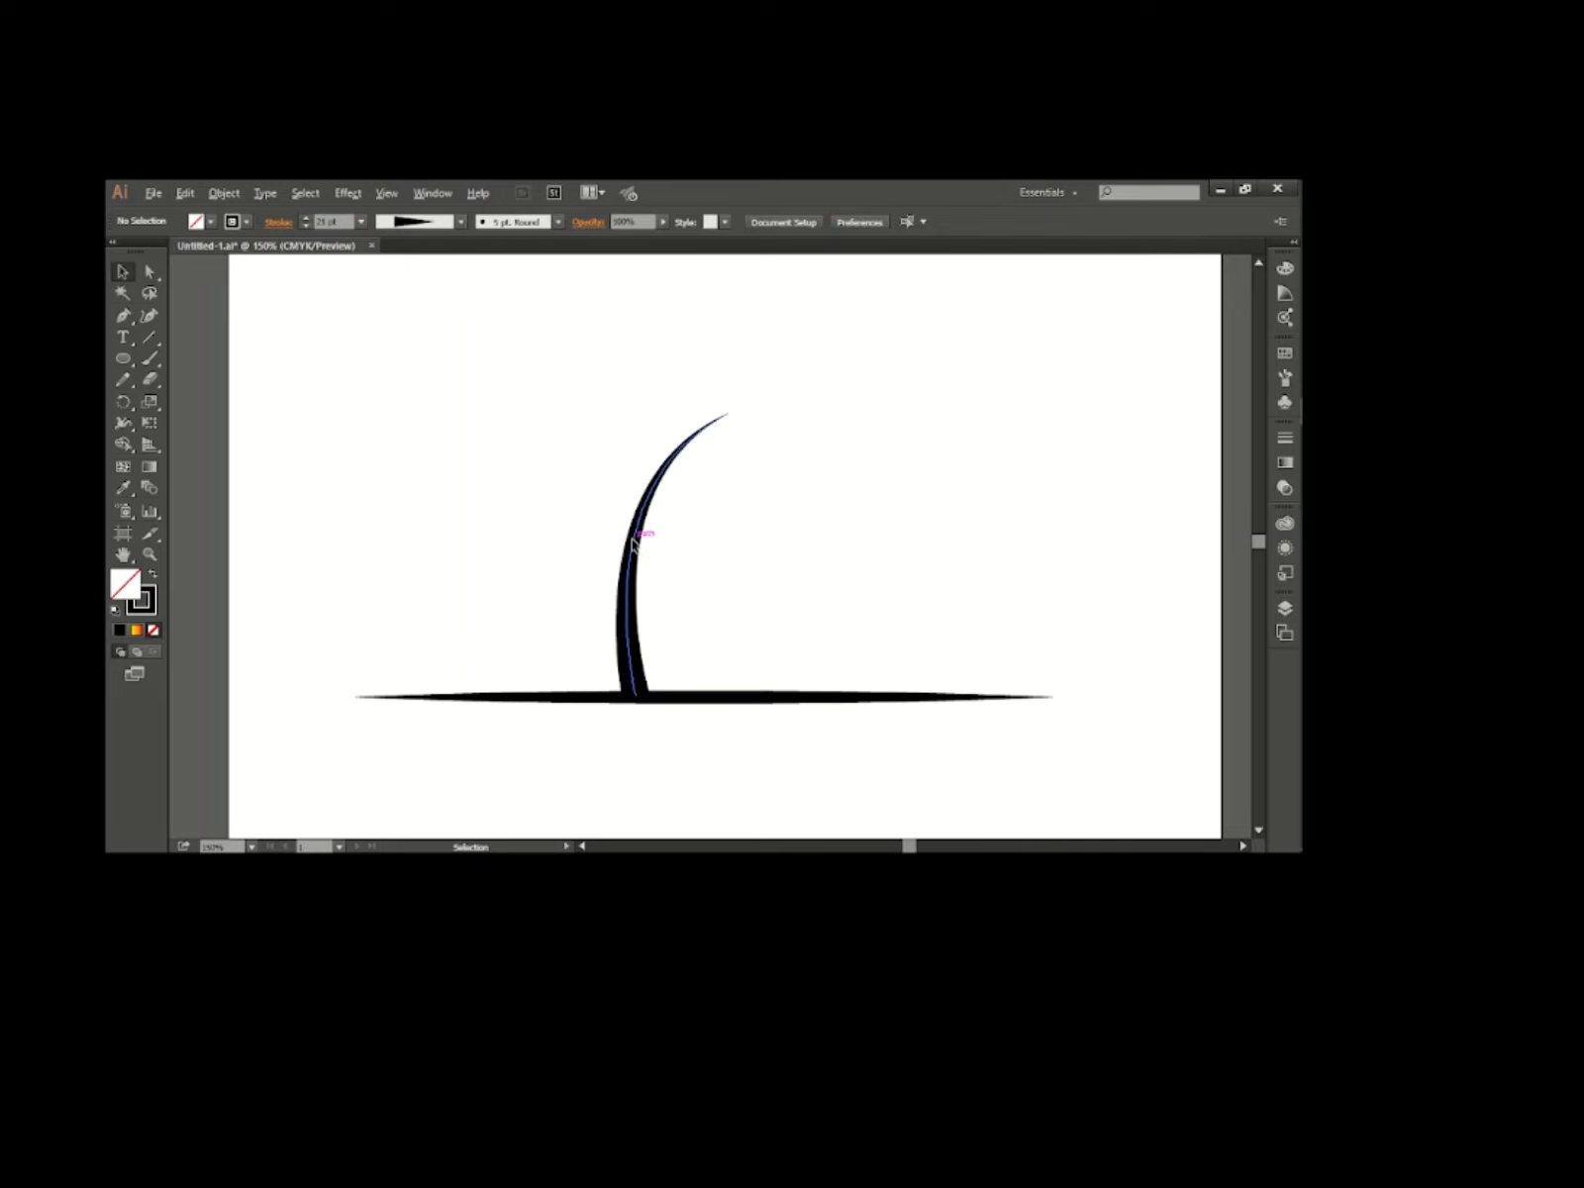
Duplicate the curved blade just to its right, scale the copy down to a shorter blade, and tilt it slightly.
drag(637, 537, 667, 550)
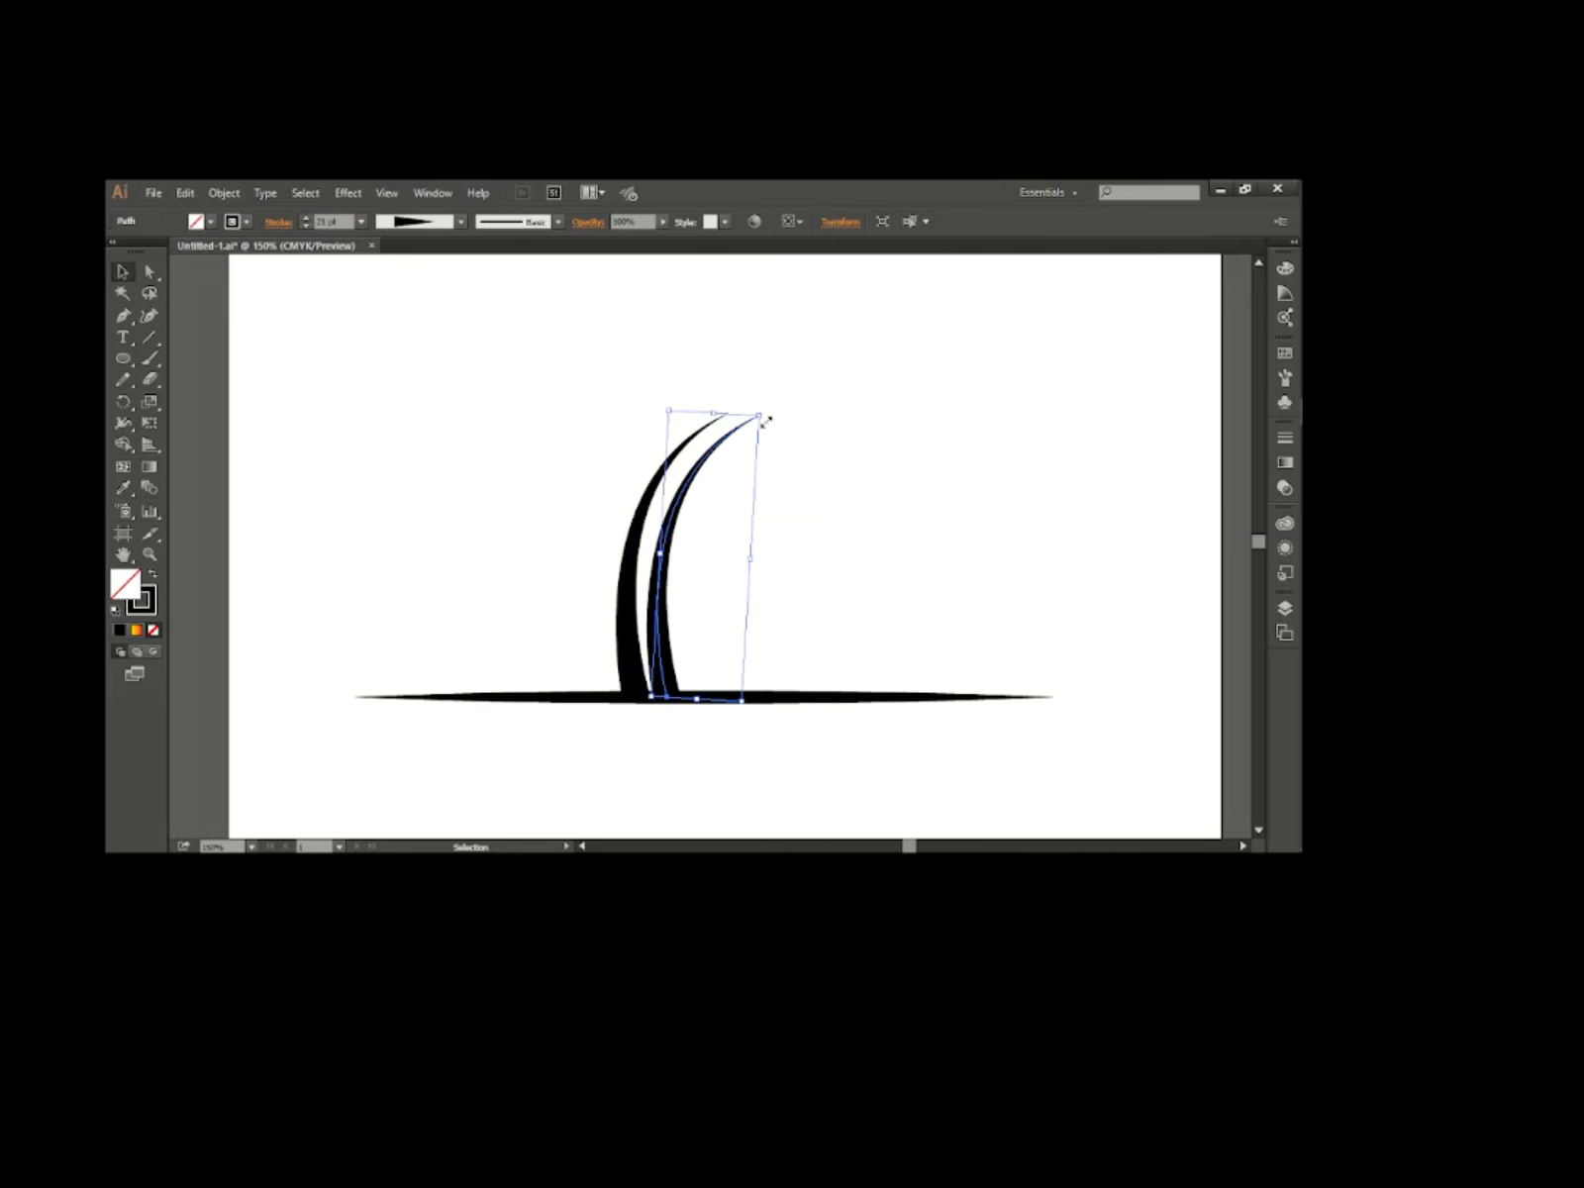
drag(766, 421, 656, 624)
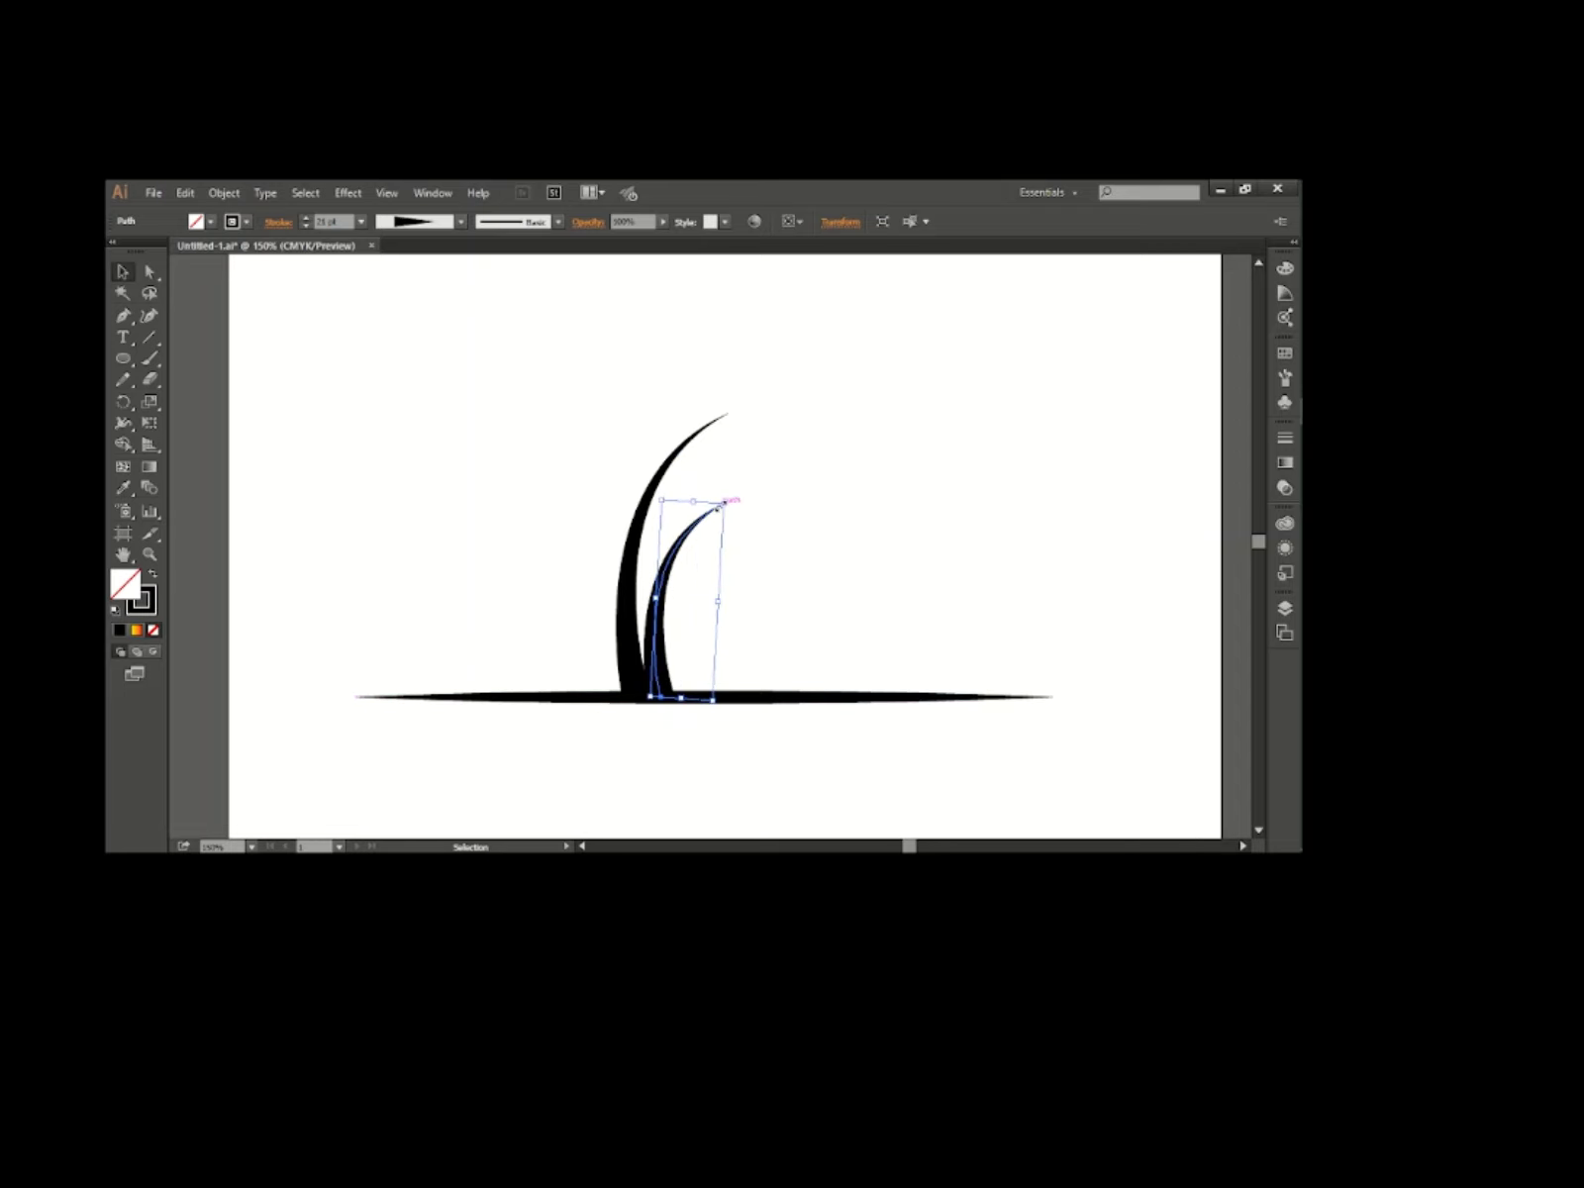
drag(725, 502, 693, 435)
click(781, 569)
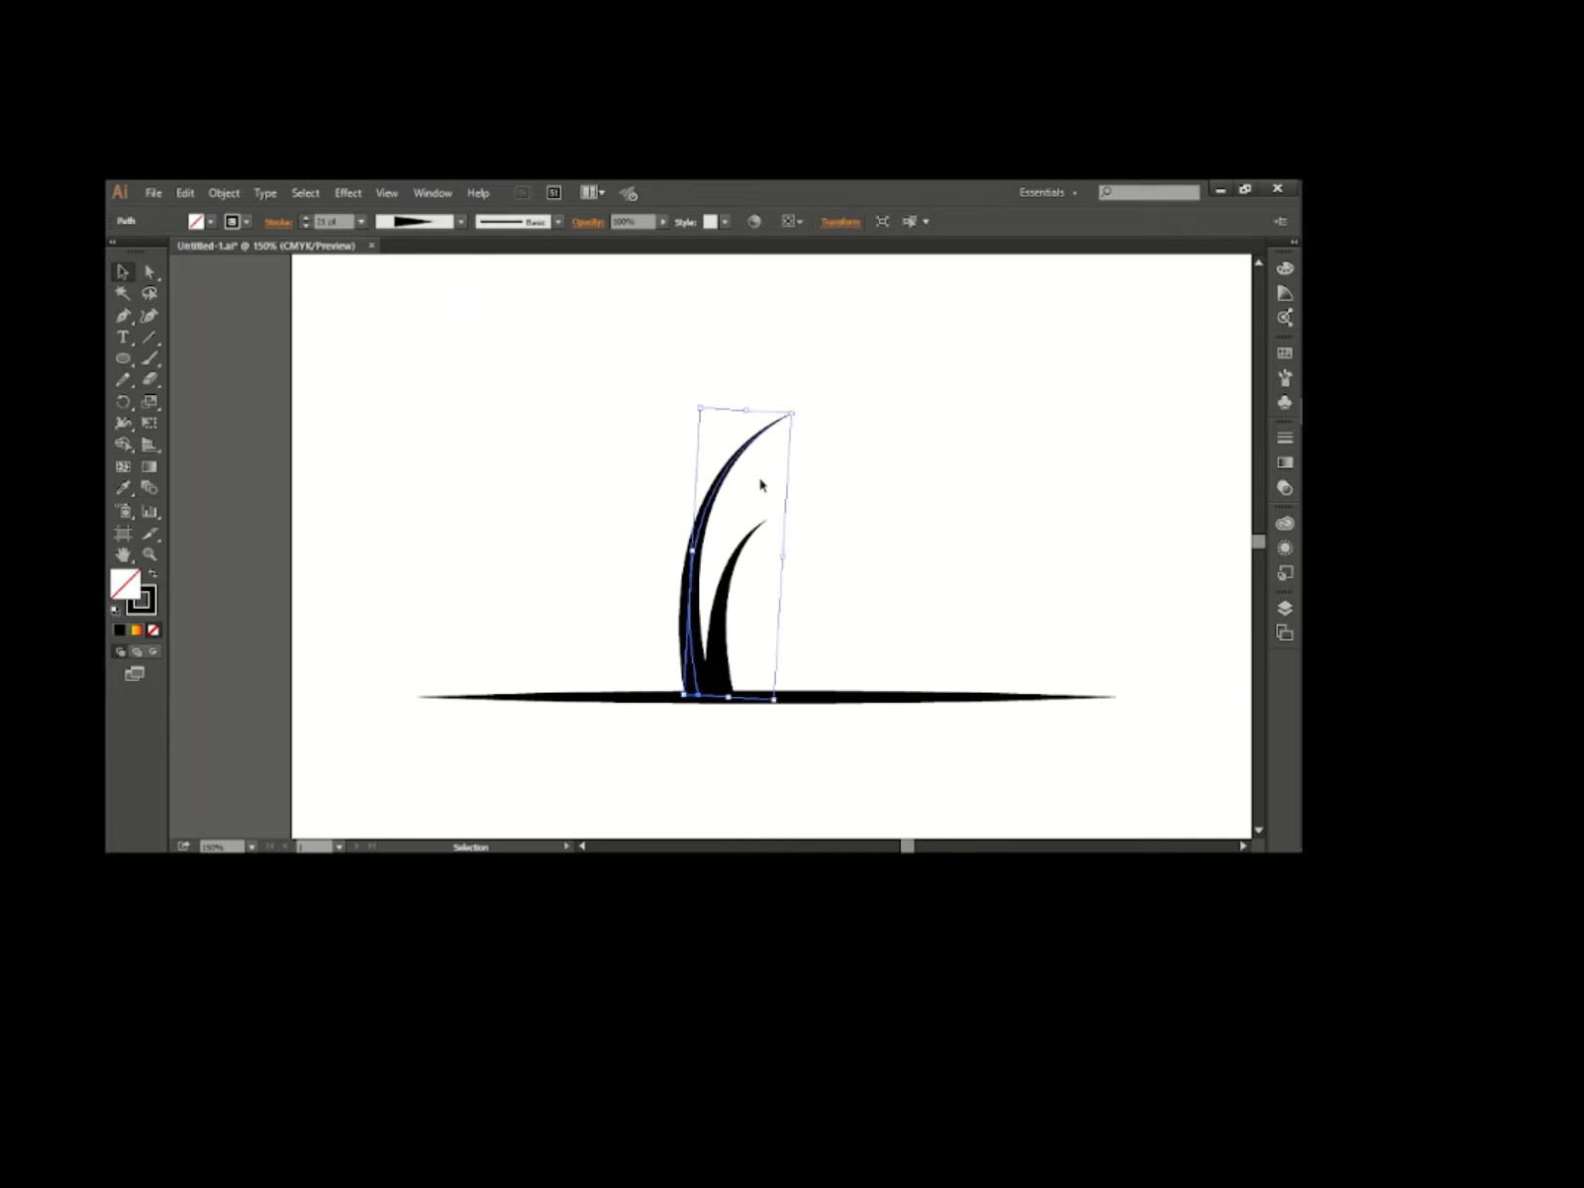
Paste a copy of the tall blade in front and reflect it so it curves toward the left.
key(v)
right_click(679, 483)
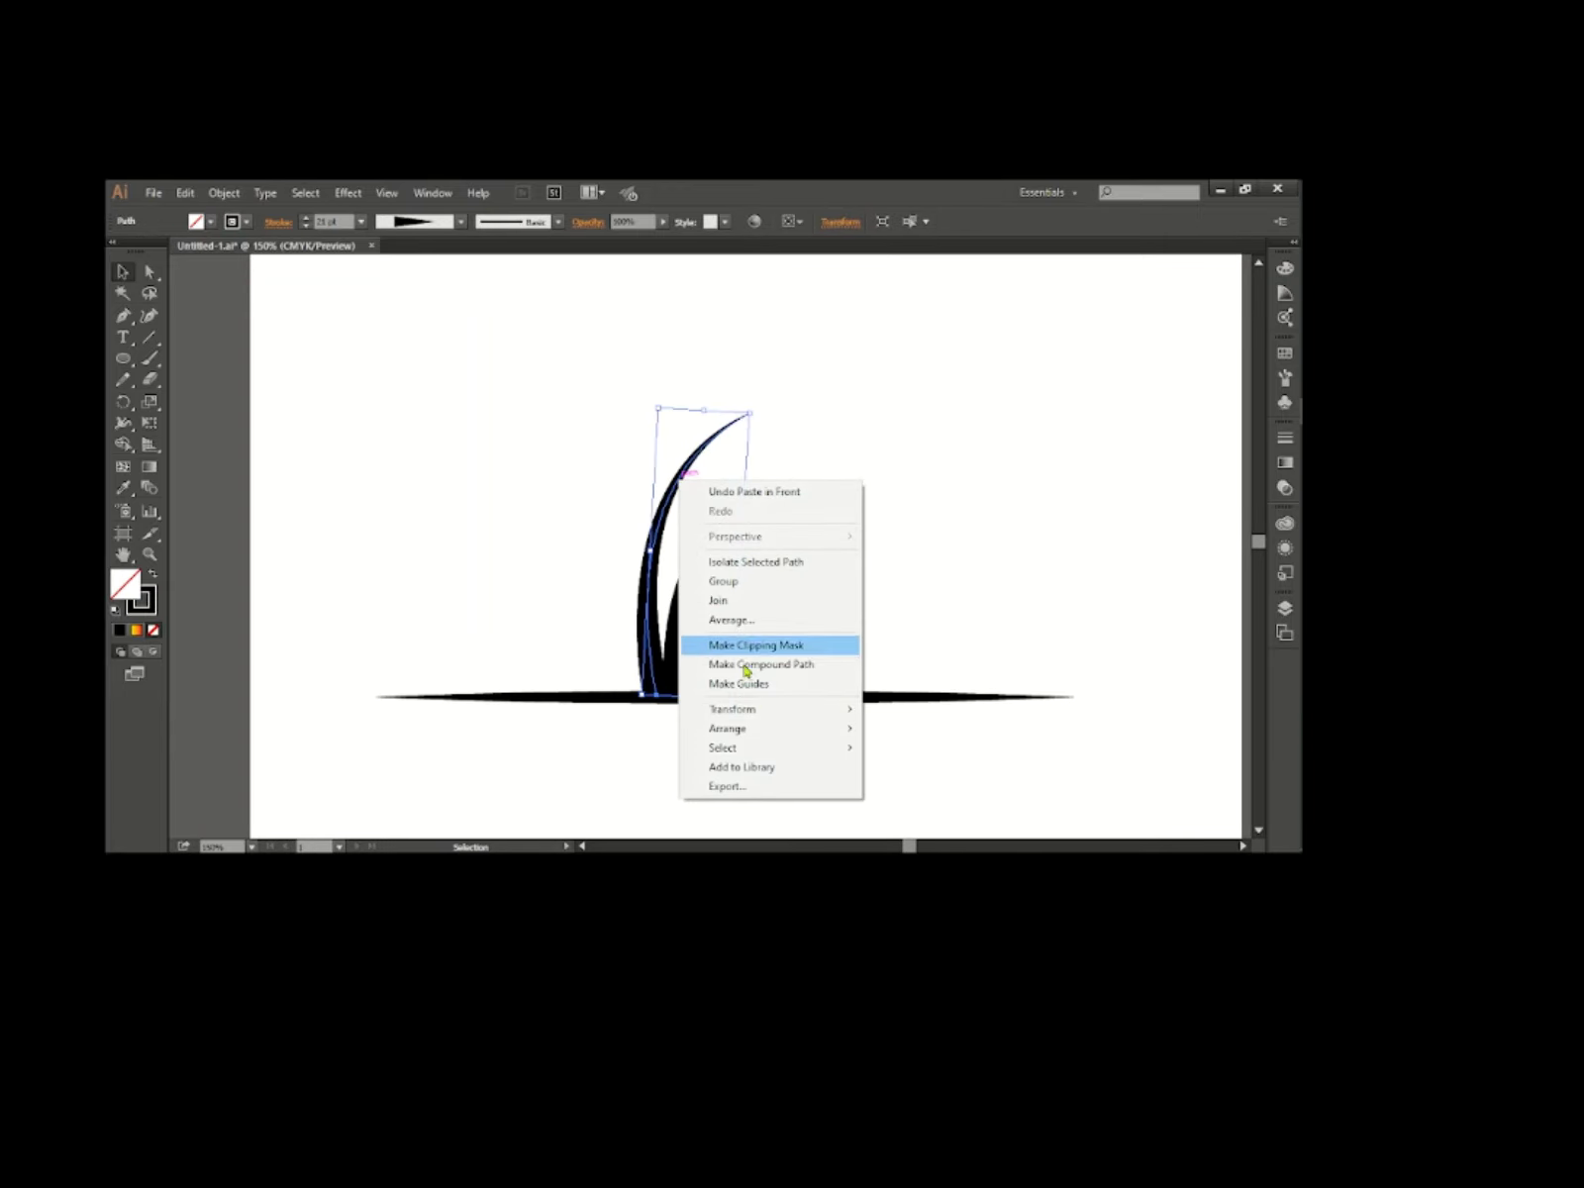
mouse_move(785, 718)
click(907, 619)
click(707, 637)
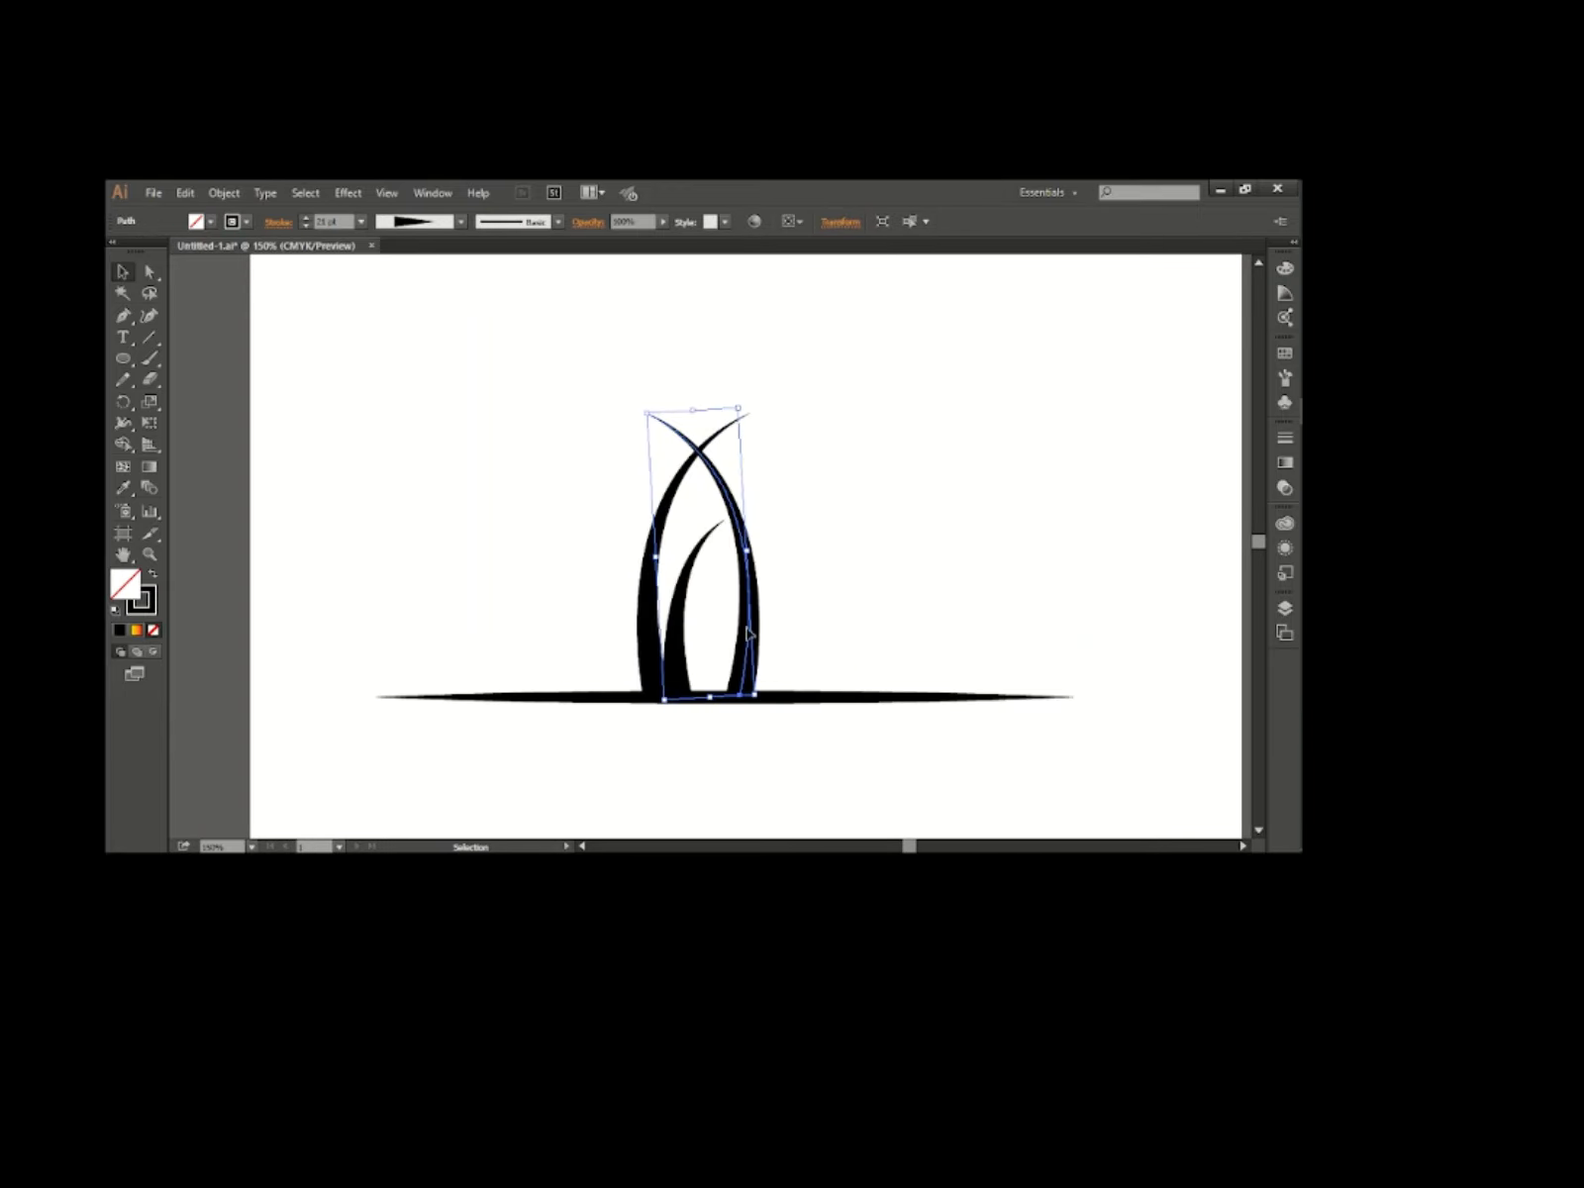
Move the mirrored blade to the left of the other two and stretch it taller than them.
drag(748, 634, 624, 645)
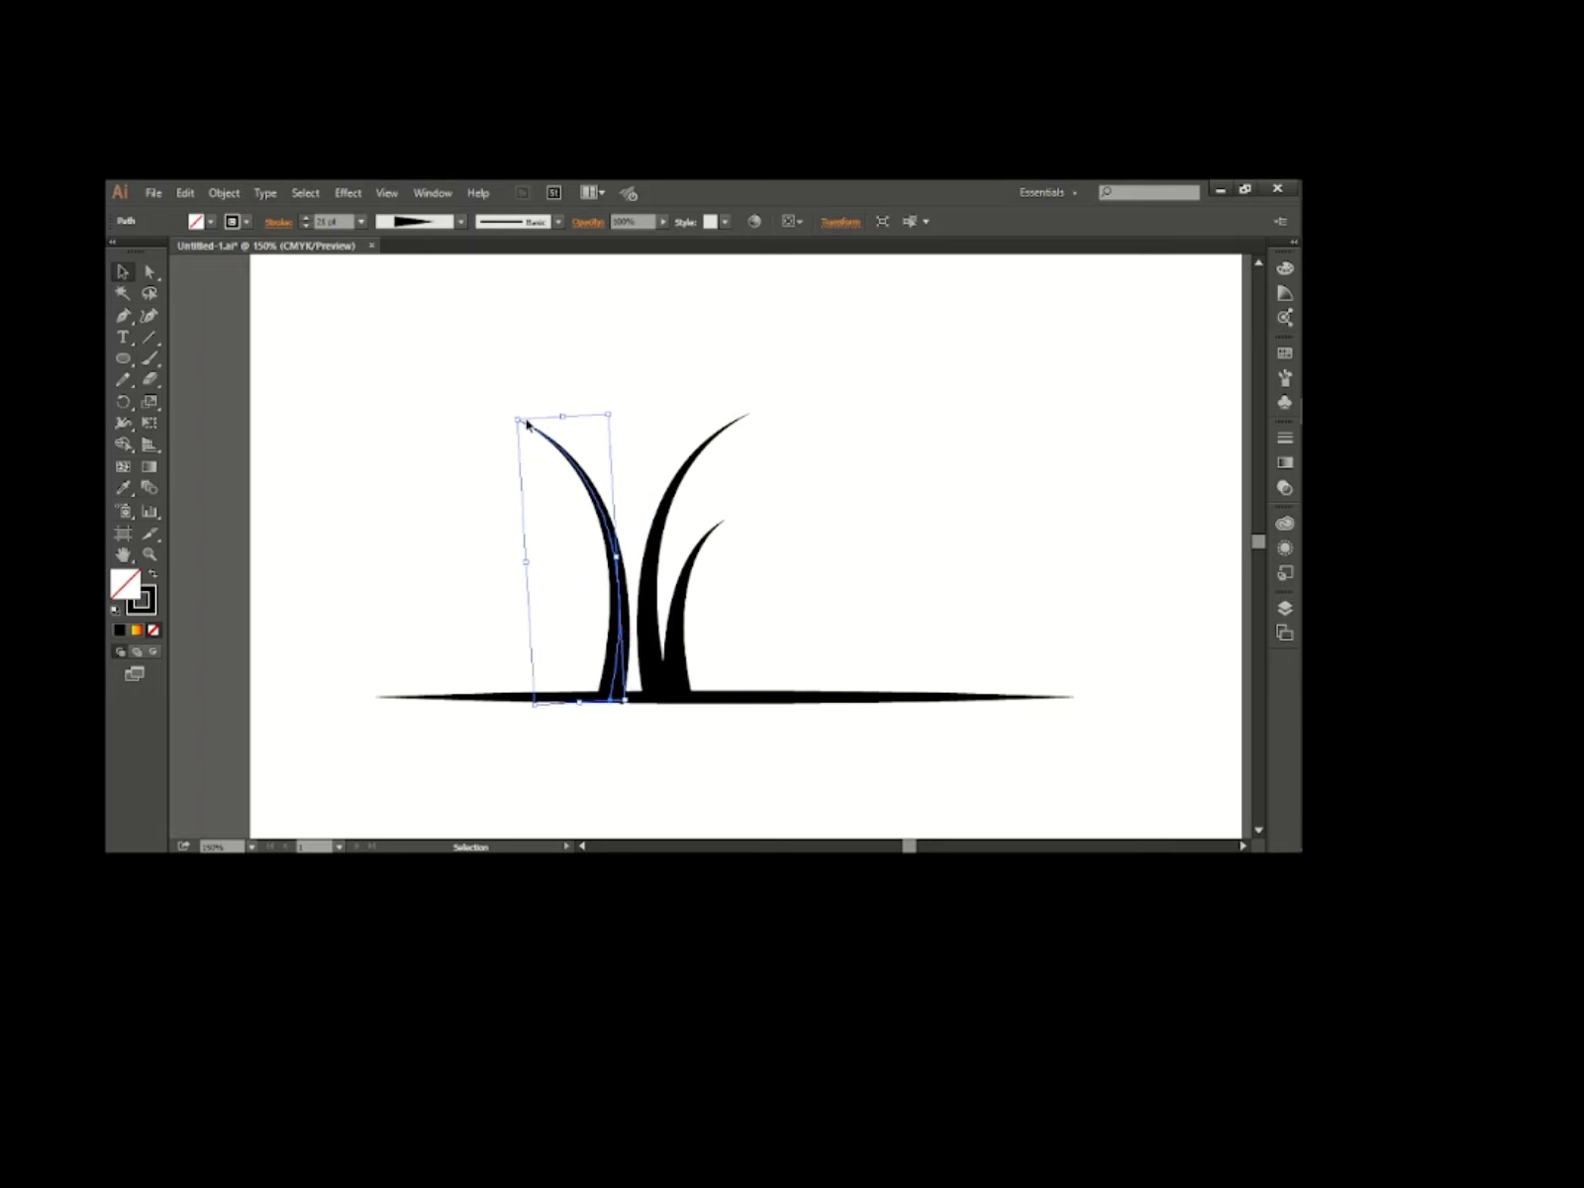
drag(526, 421, 502, 344)
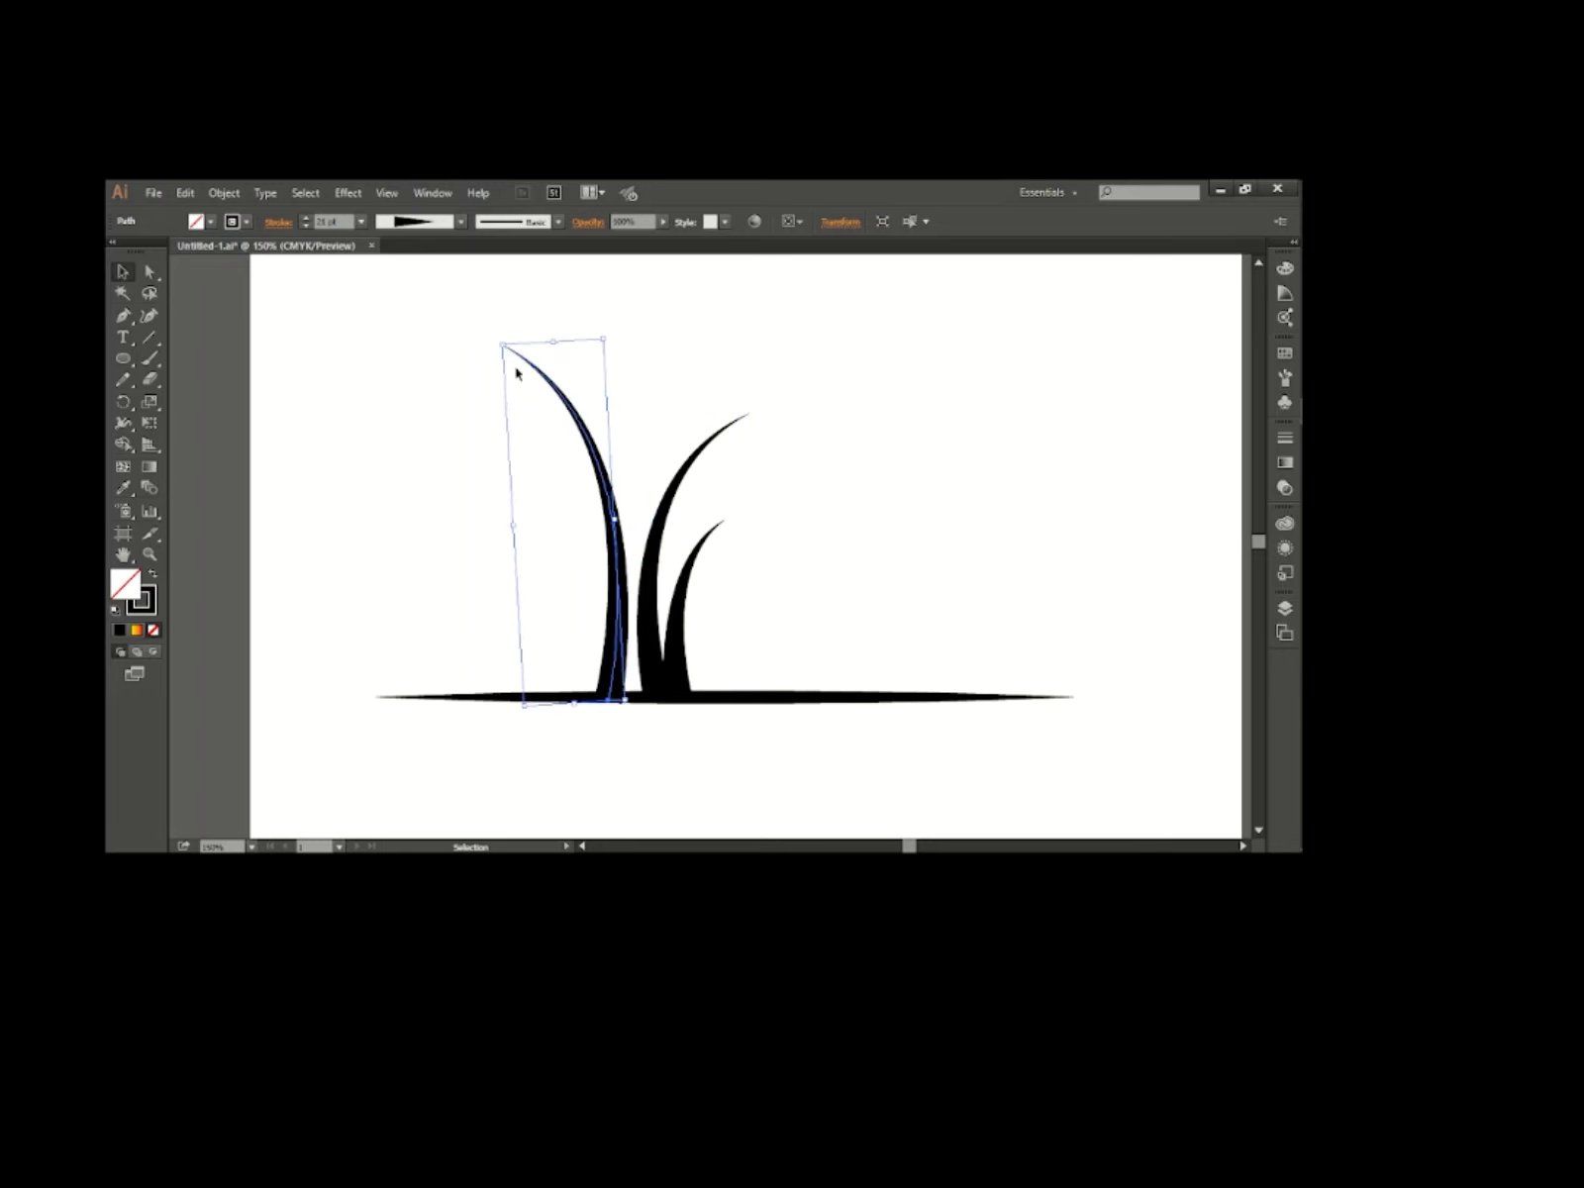
click(399, 488)
Select all three grass blades and shift them to the right along the ground line.
drag(488, 505, 807, 604)
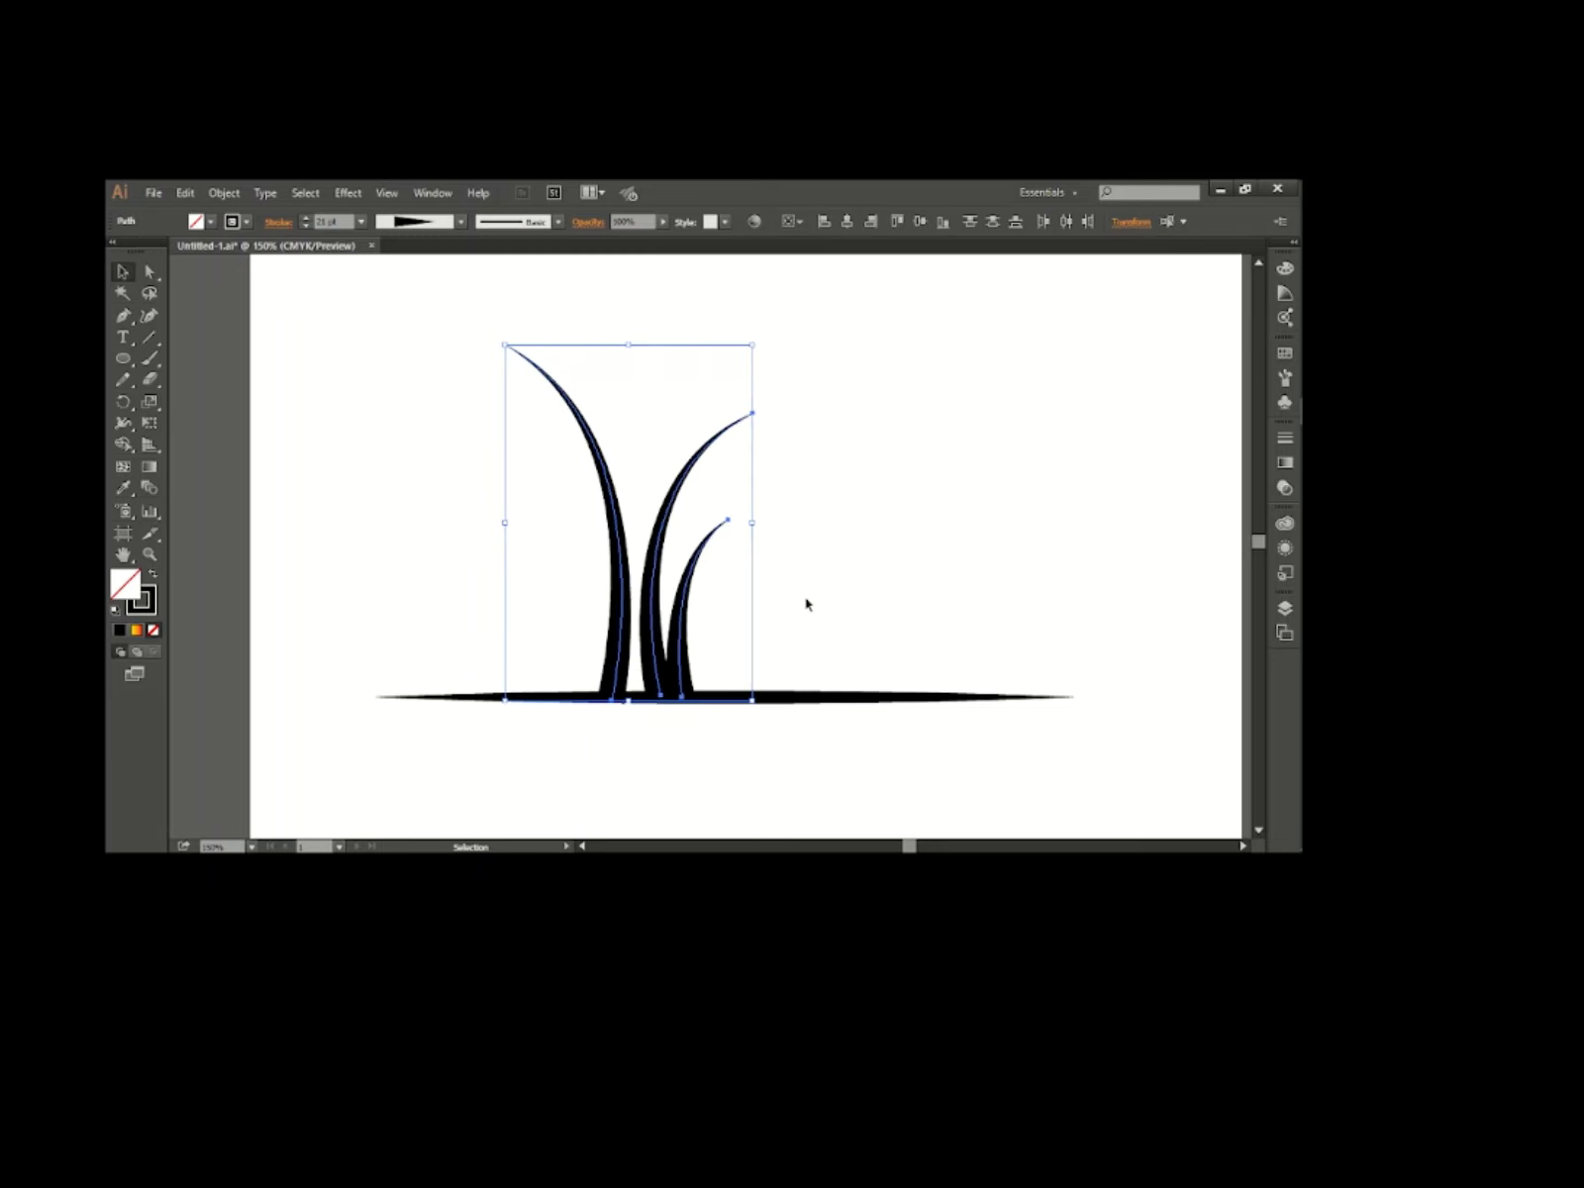
key(shift+Right)
key(shift+Right)
click(671, 591)
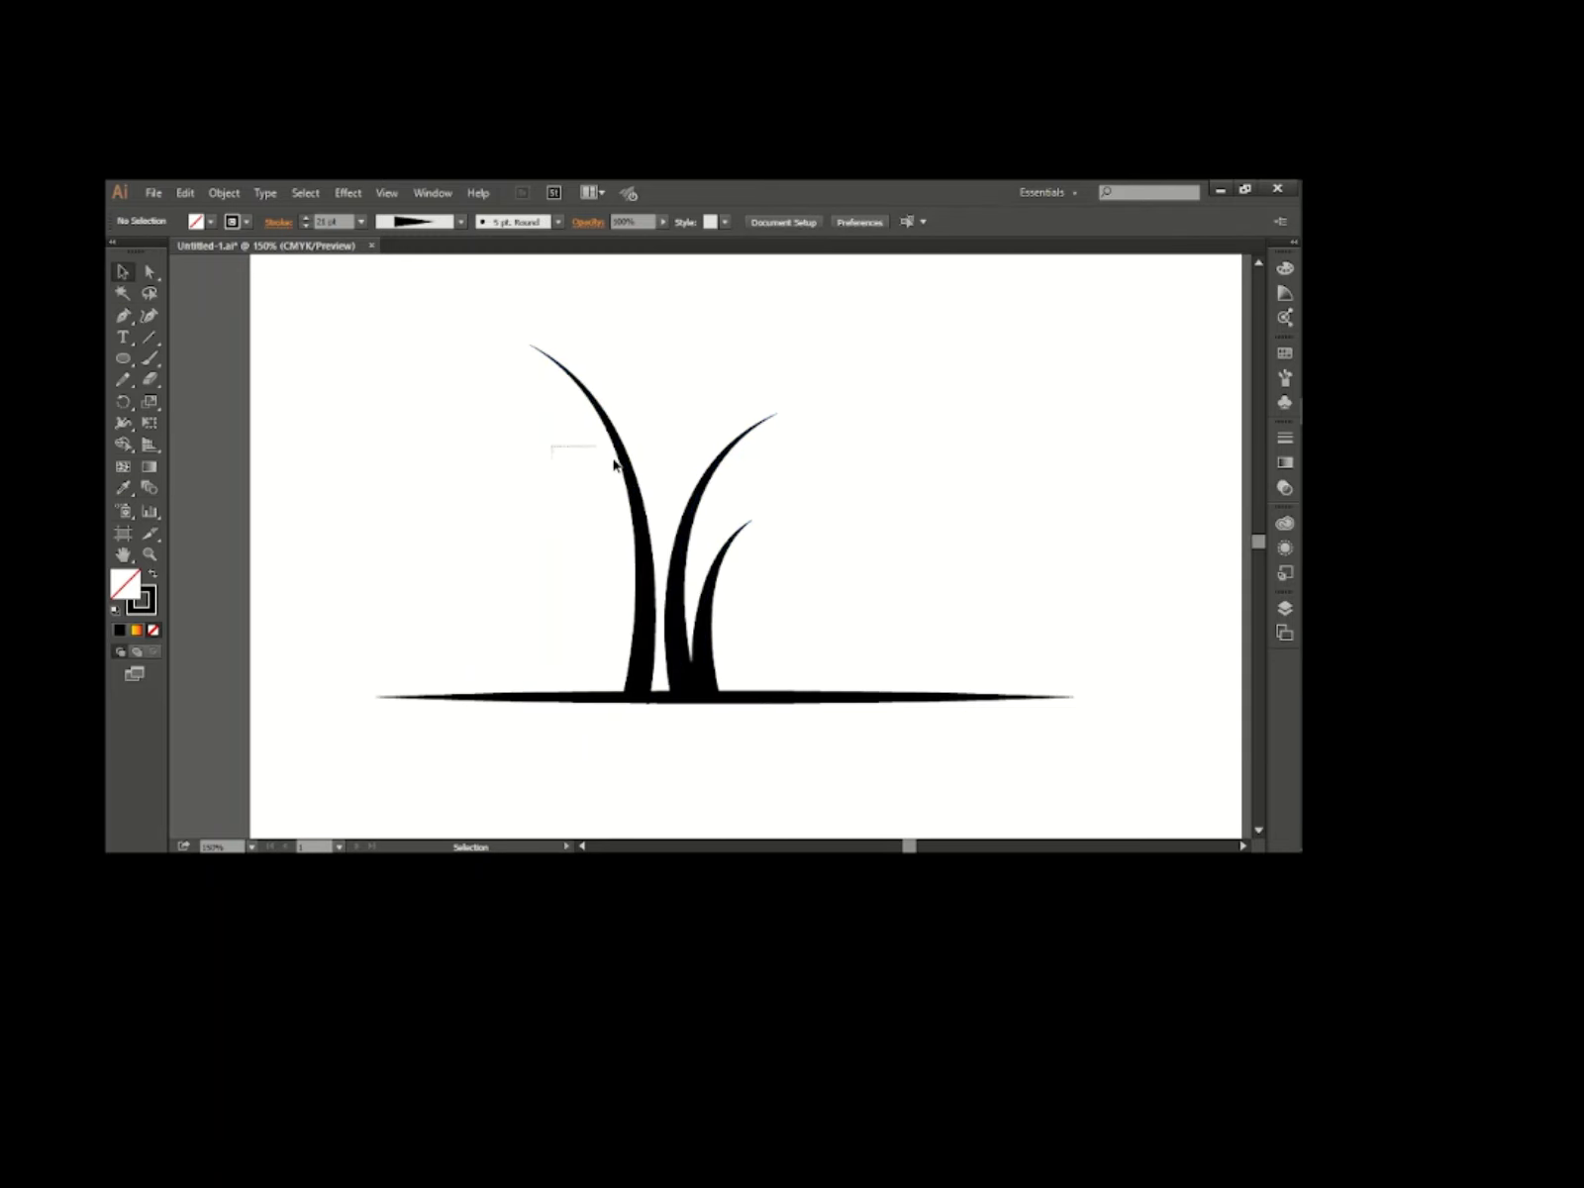
Nudge the leftmost blade left, away from the others, and resize it slightly shorter and wider.
click(618, 449)
key(Left)
key(Left)
key(Left)
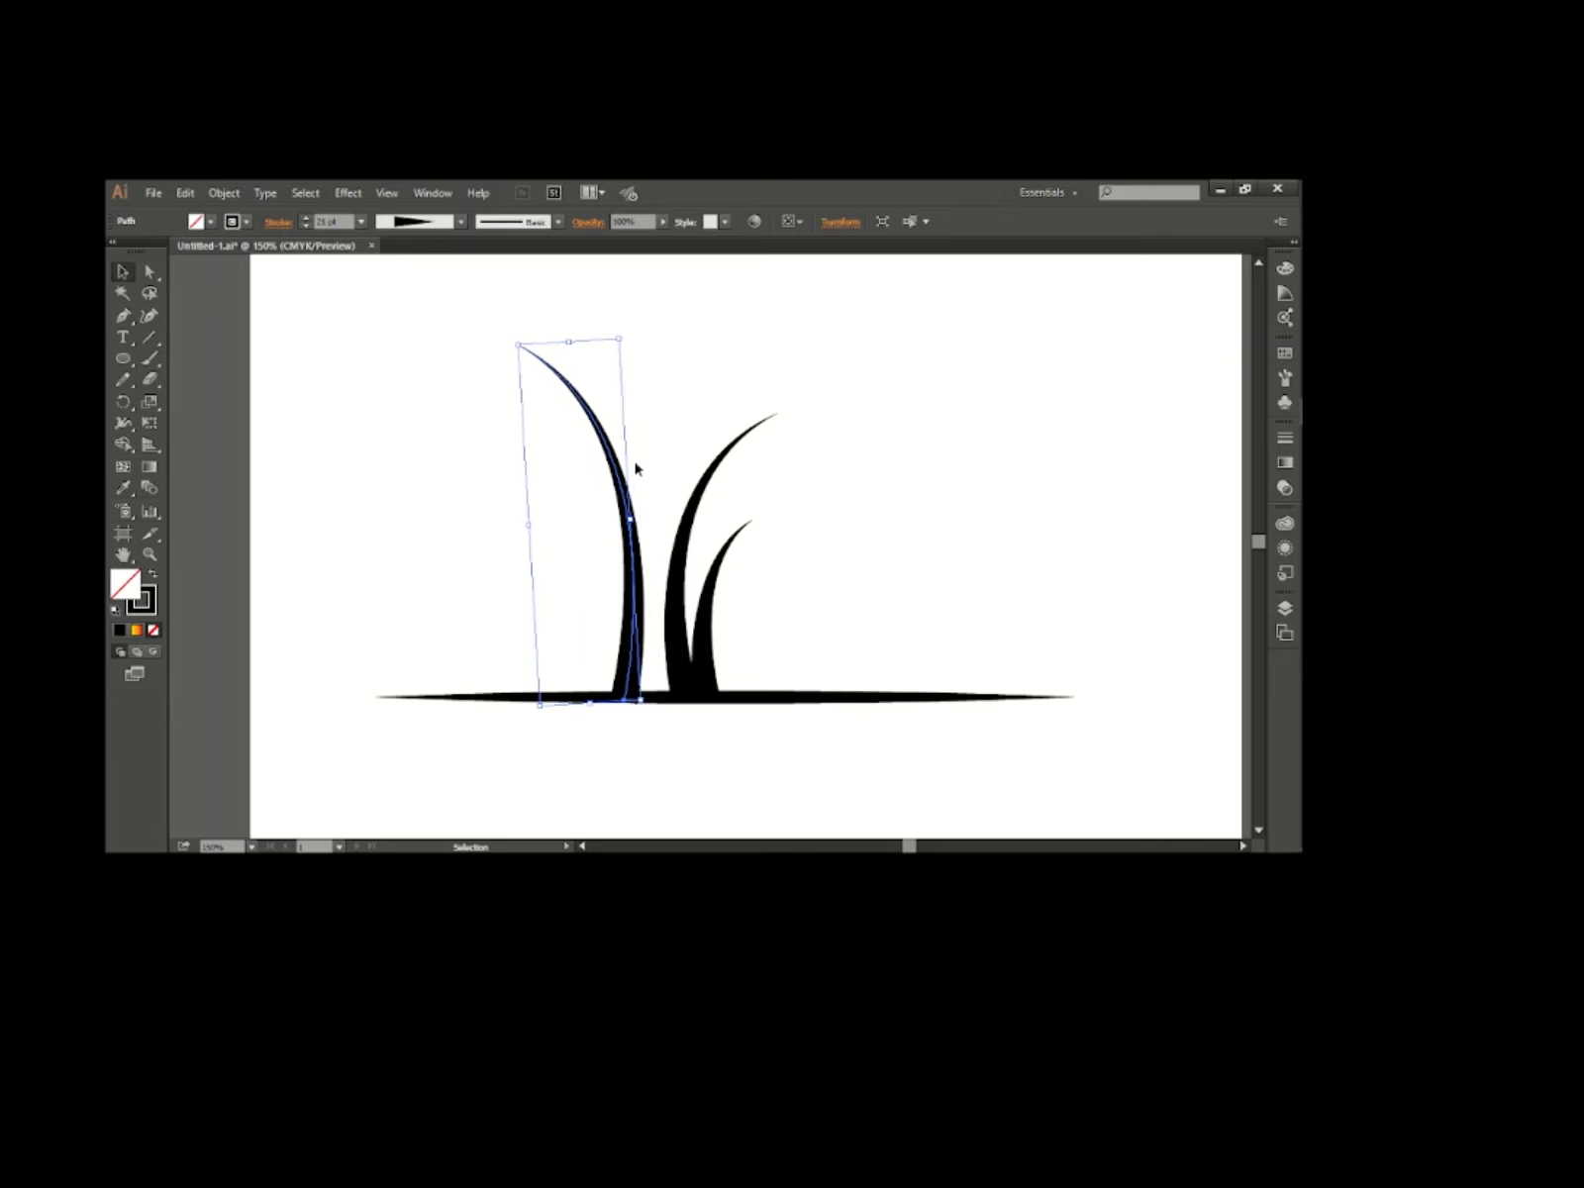
drag(520, 342, 509, 377)
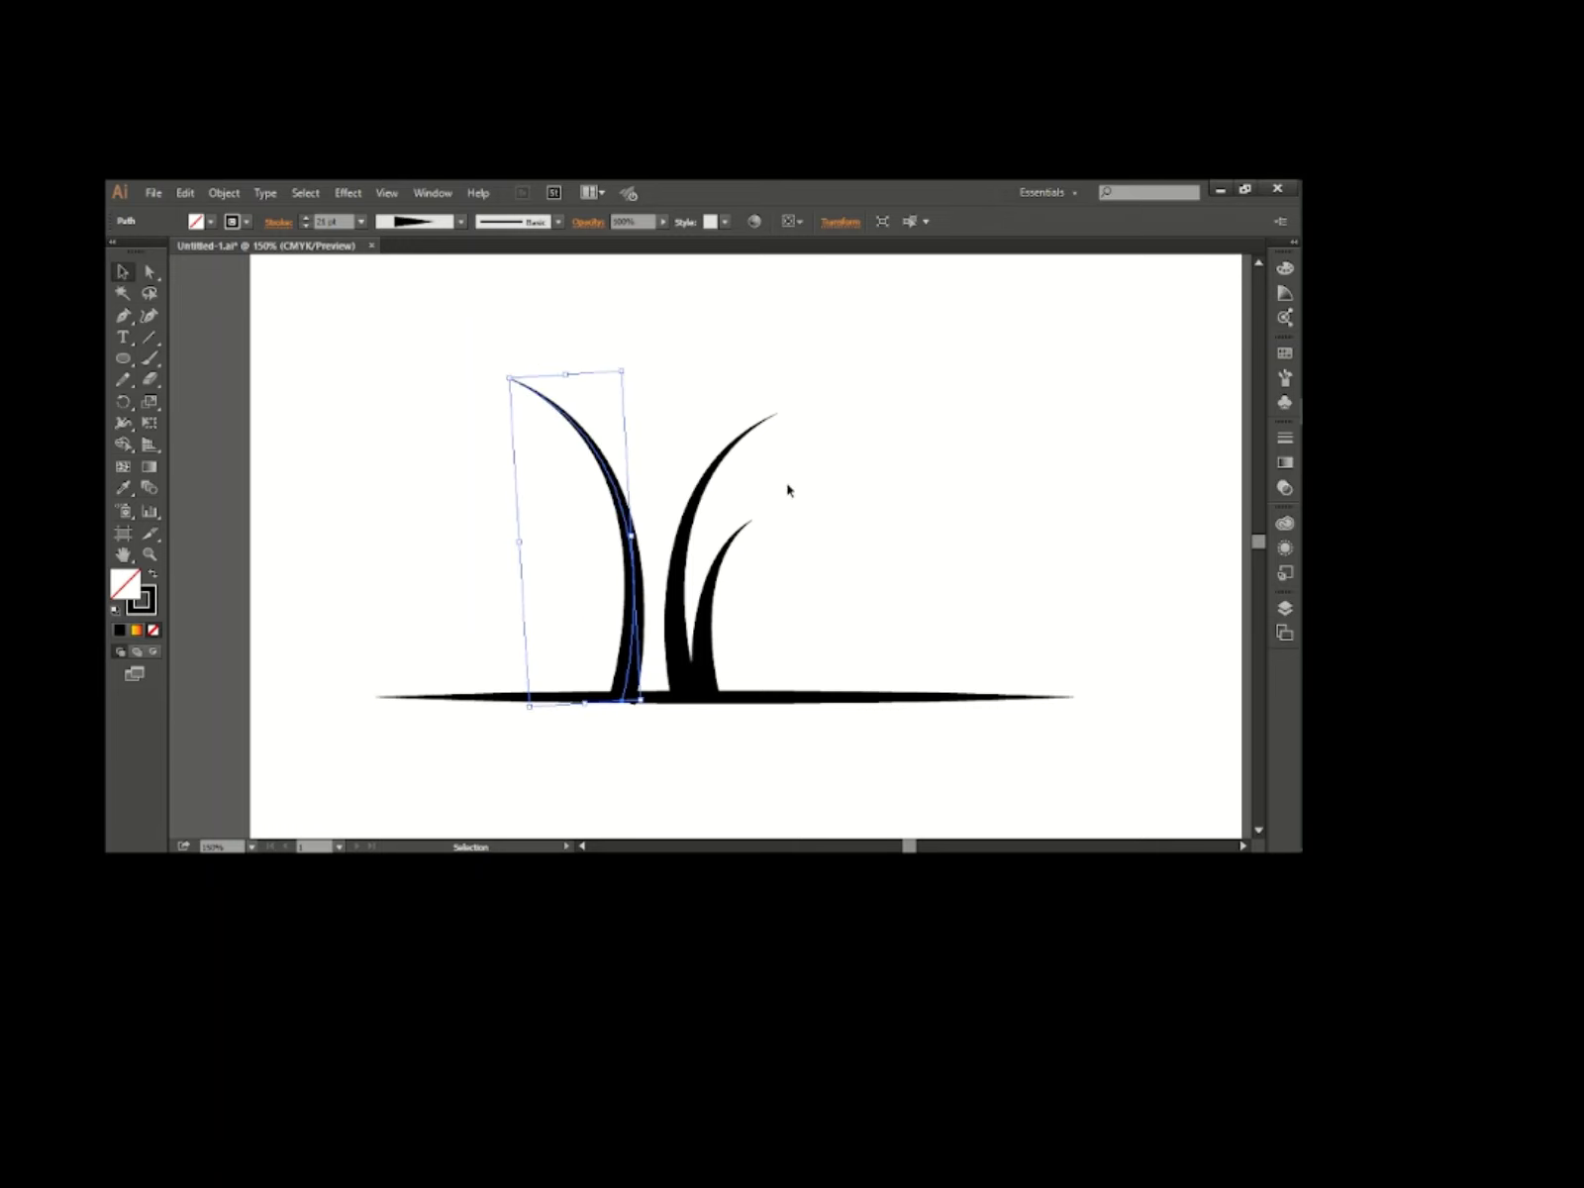
click(871, 515)
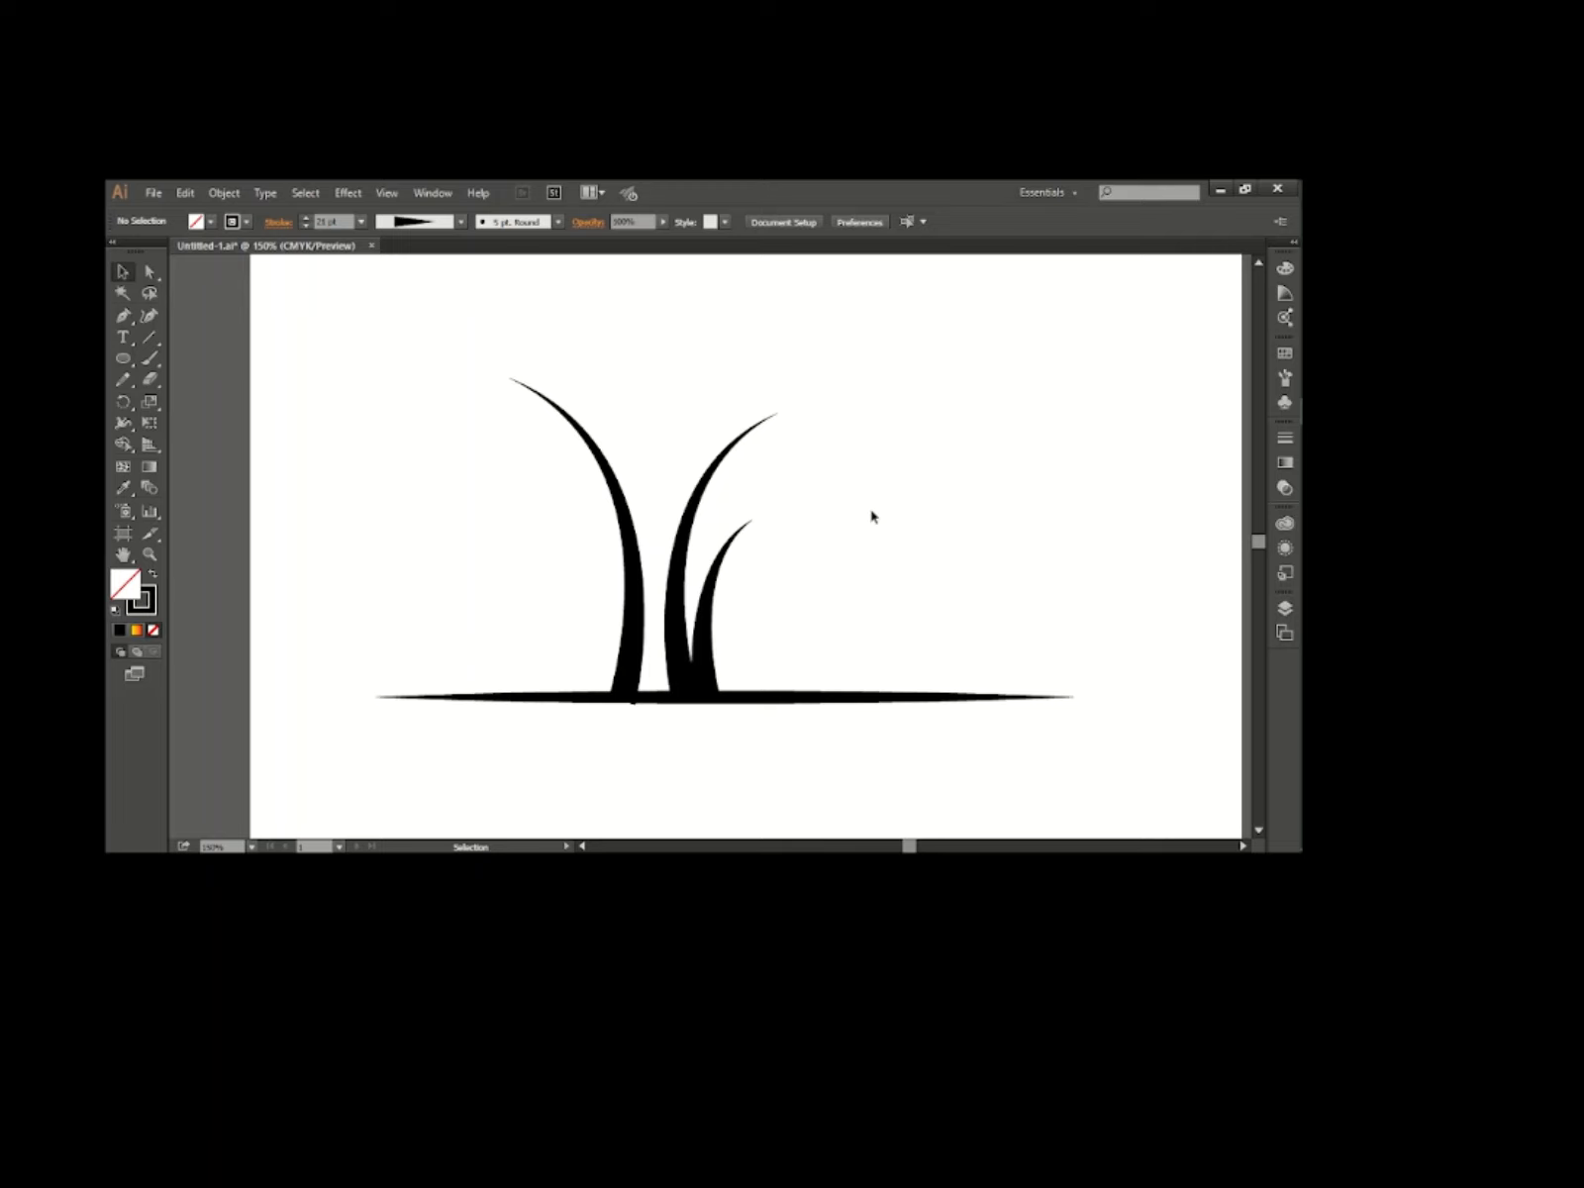
Expand the appearance of the three blades and the ground line into filled shapes.
drag(485, 341, 777, 636)
click(223, 192)
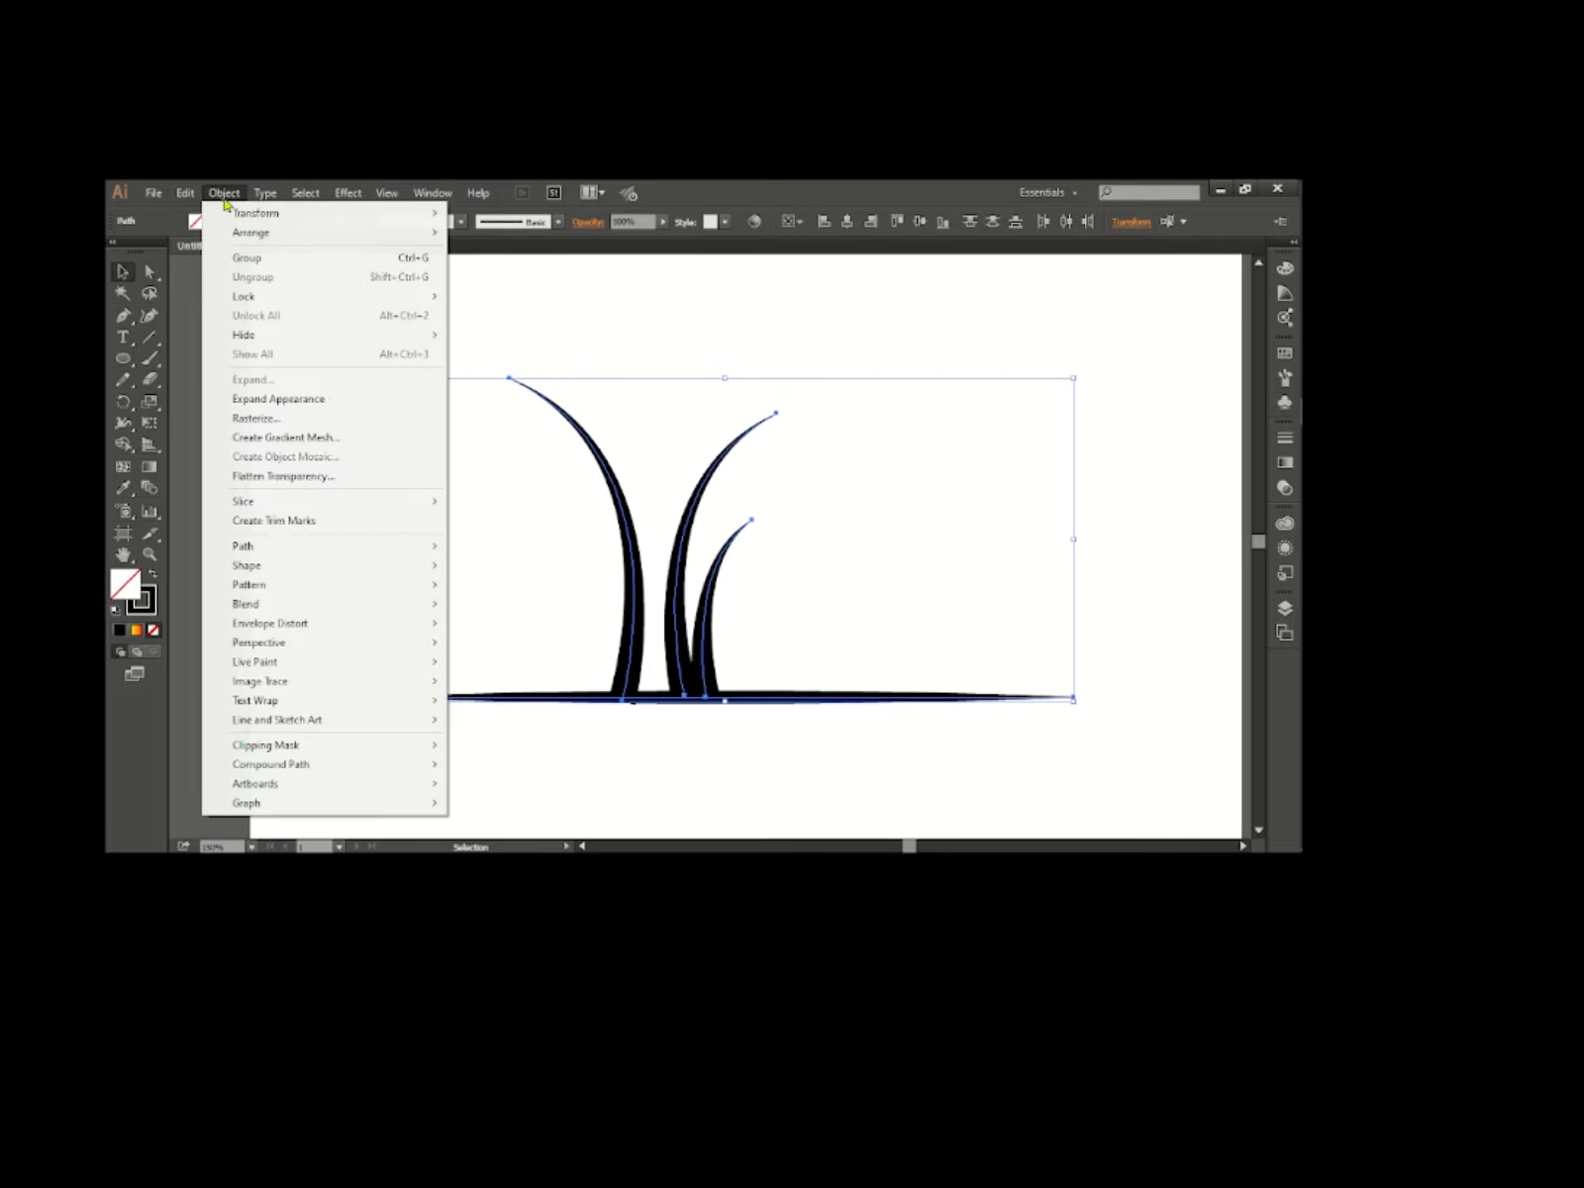
click(307, 399)
click(499, 349)
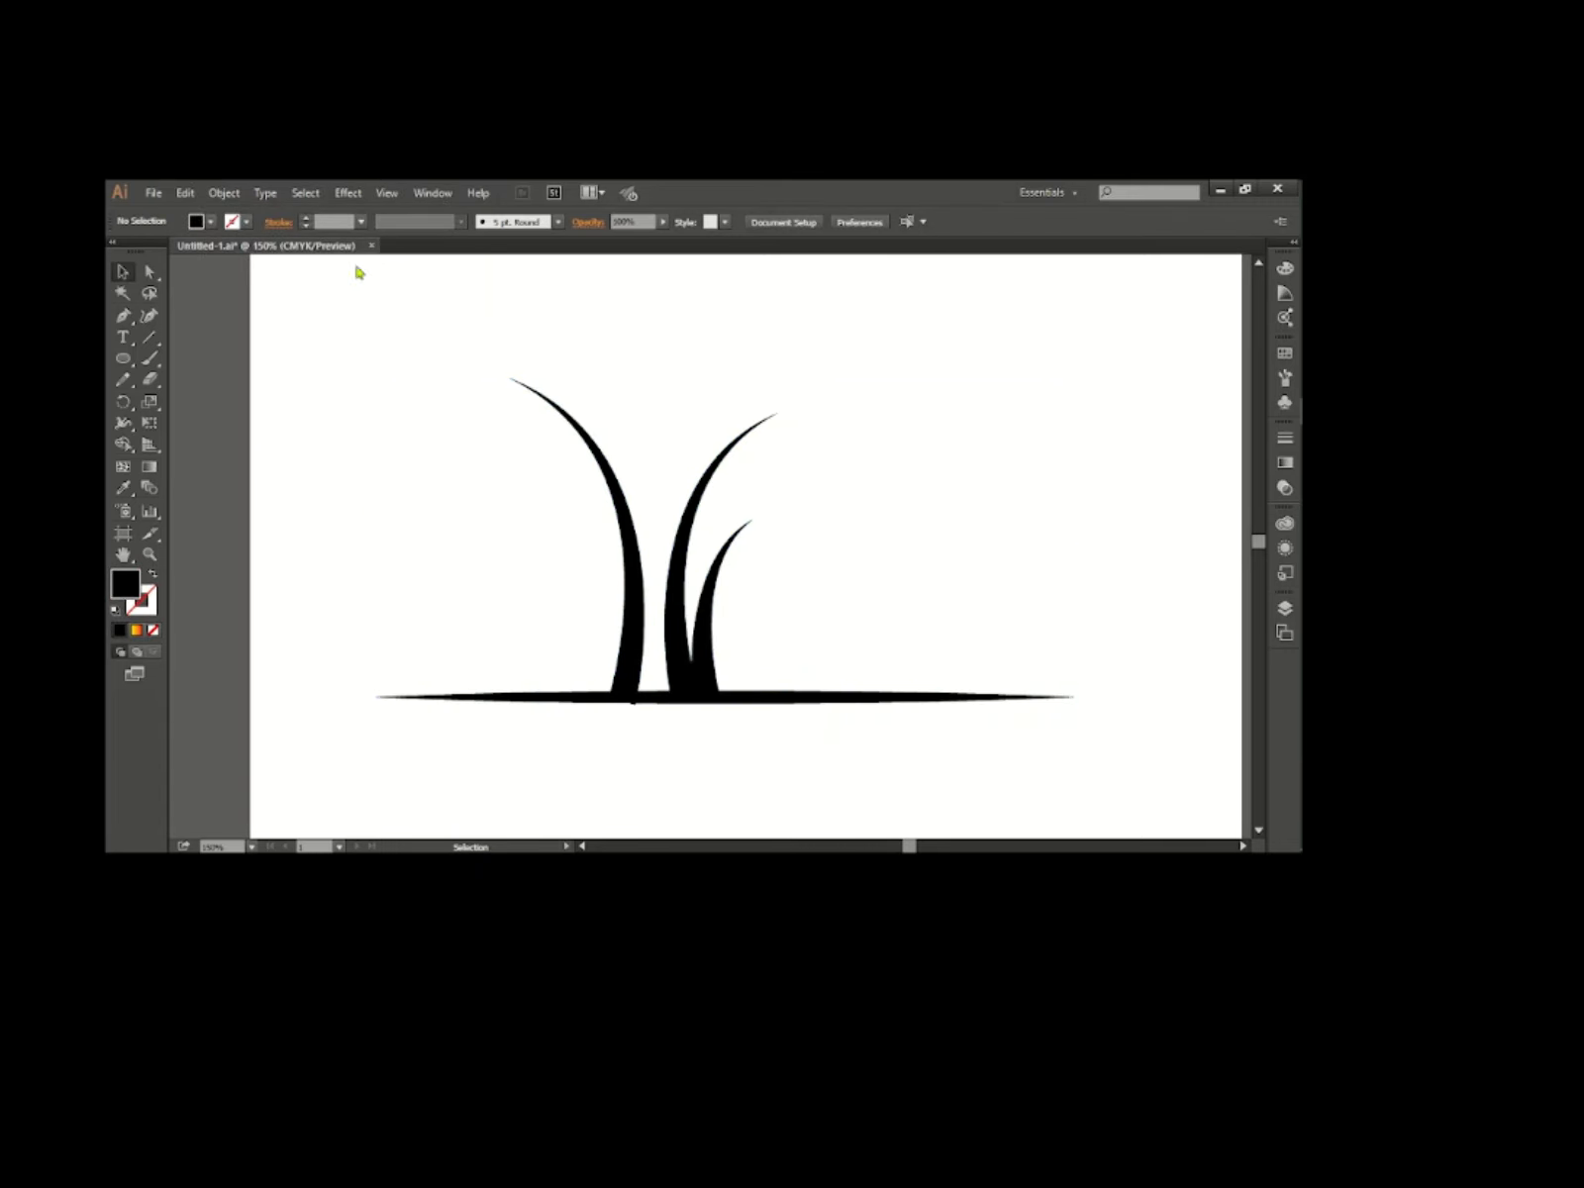
Draw a freehand wavy path with the Pencil tool along the ground line, across the base of the blades.
click(122, 380)
scroll(680, 726, up, 1)
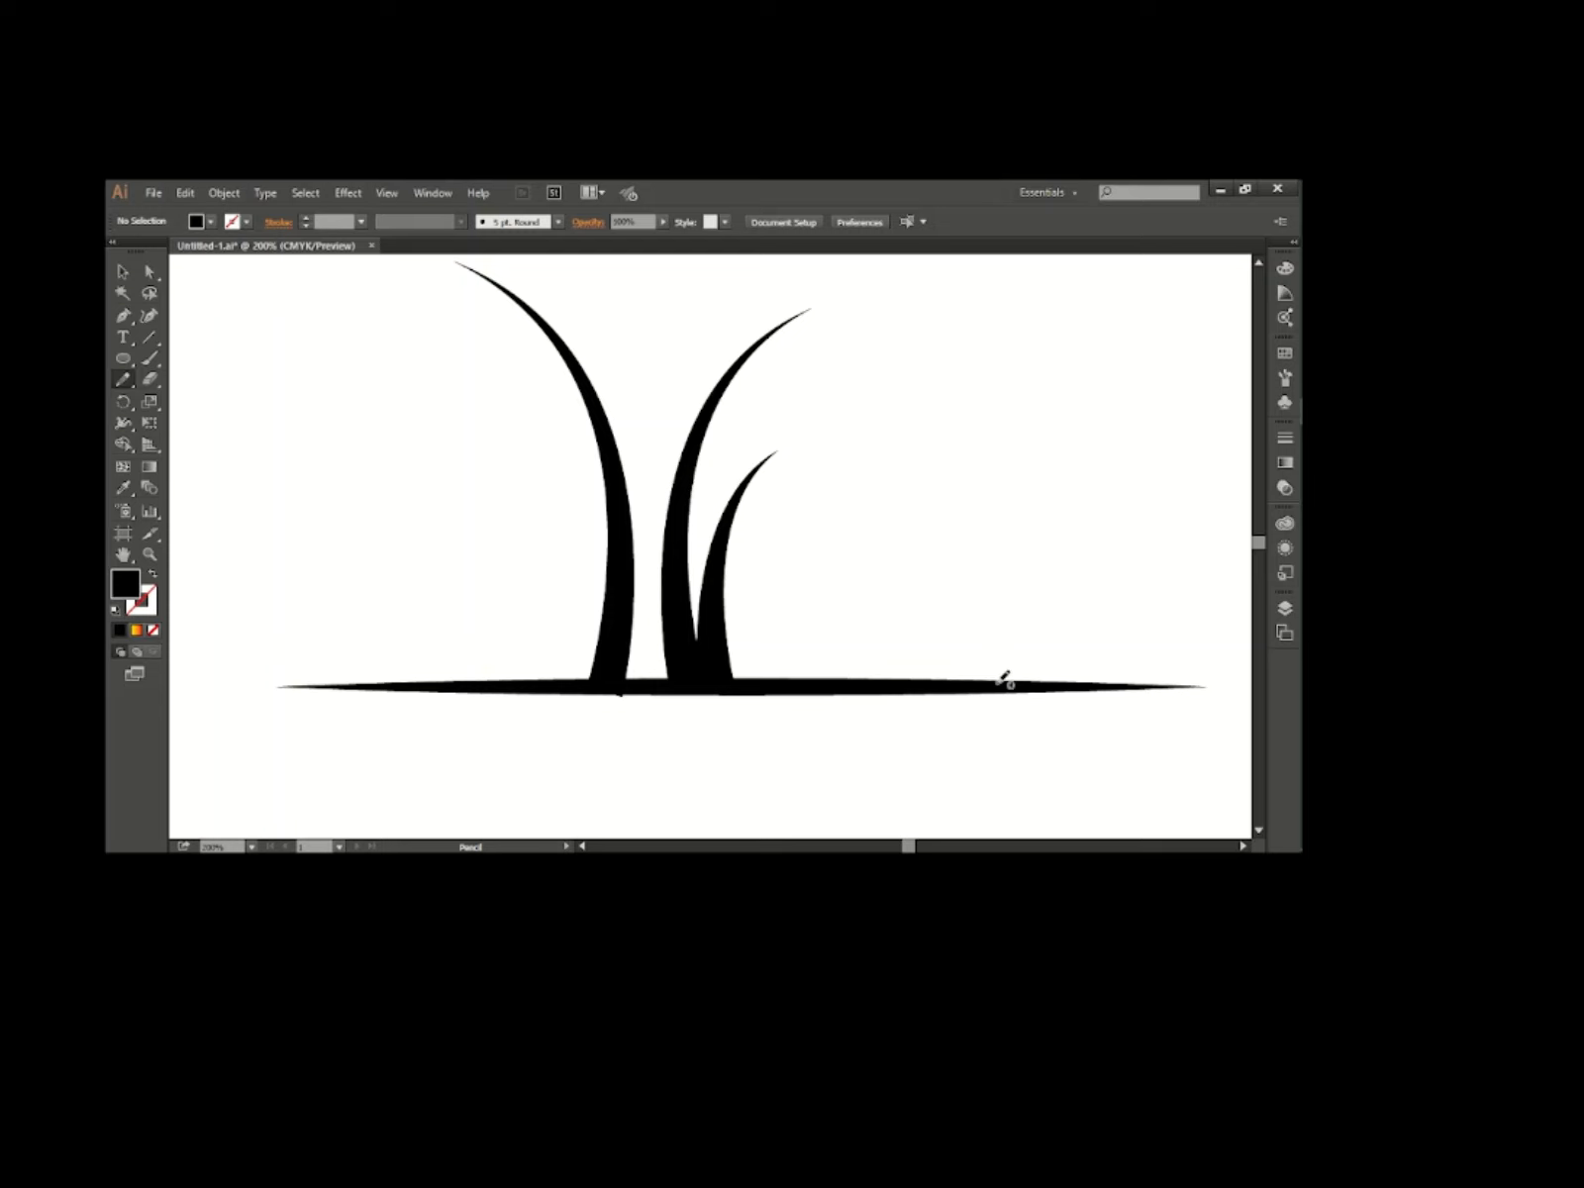
mouse_move(996, 679)
mouse_down()
mouse_move(944, 665)
mouse_move(905, 686)
mouse_move(861, 672)
mouse_move(841, 692)
mouse_move(822, 663)
mouse_move(778, 682)
mouse_move(741, 660)
mouse_move(712, 688)
mouse_move(677, 662)
mouse_move(629, 681)
mouse_move(606, 665)
mouse_move(562, 684)
mouse_move(511, 664)
mouse_move(477, 682)
mouse_move(410, 683)
mouse_up()
click(122, 271)
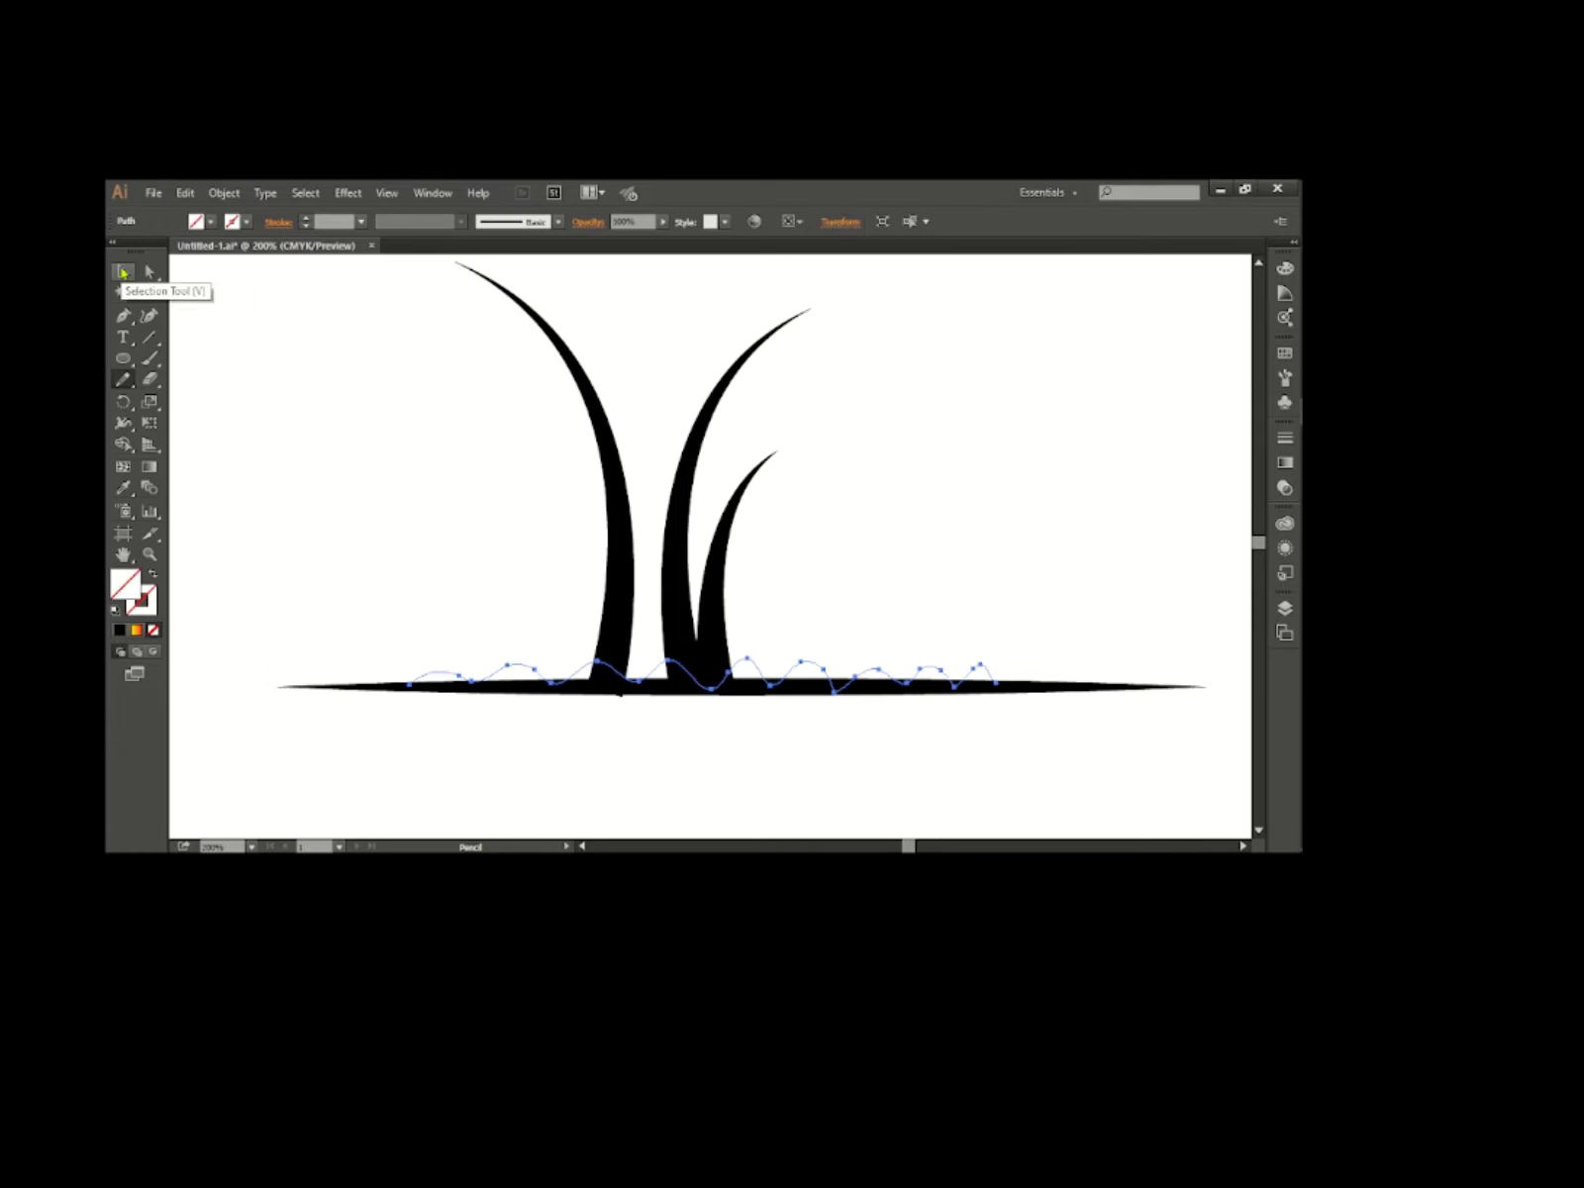
Fill the wavy path along the ground with black.
click(195, 222)
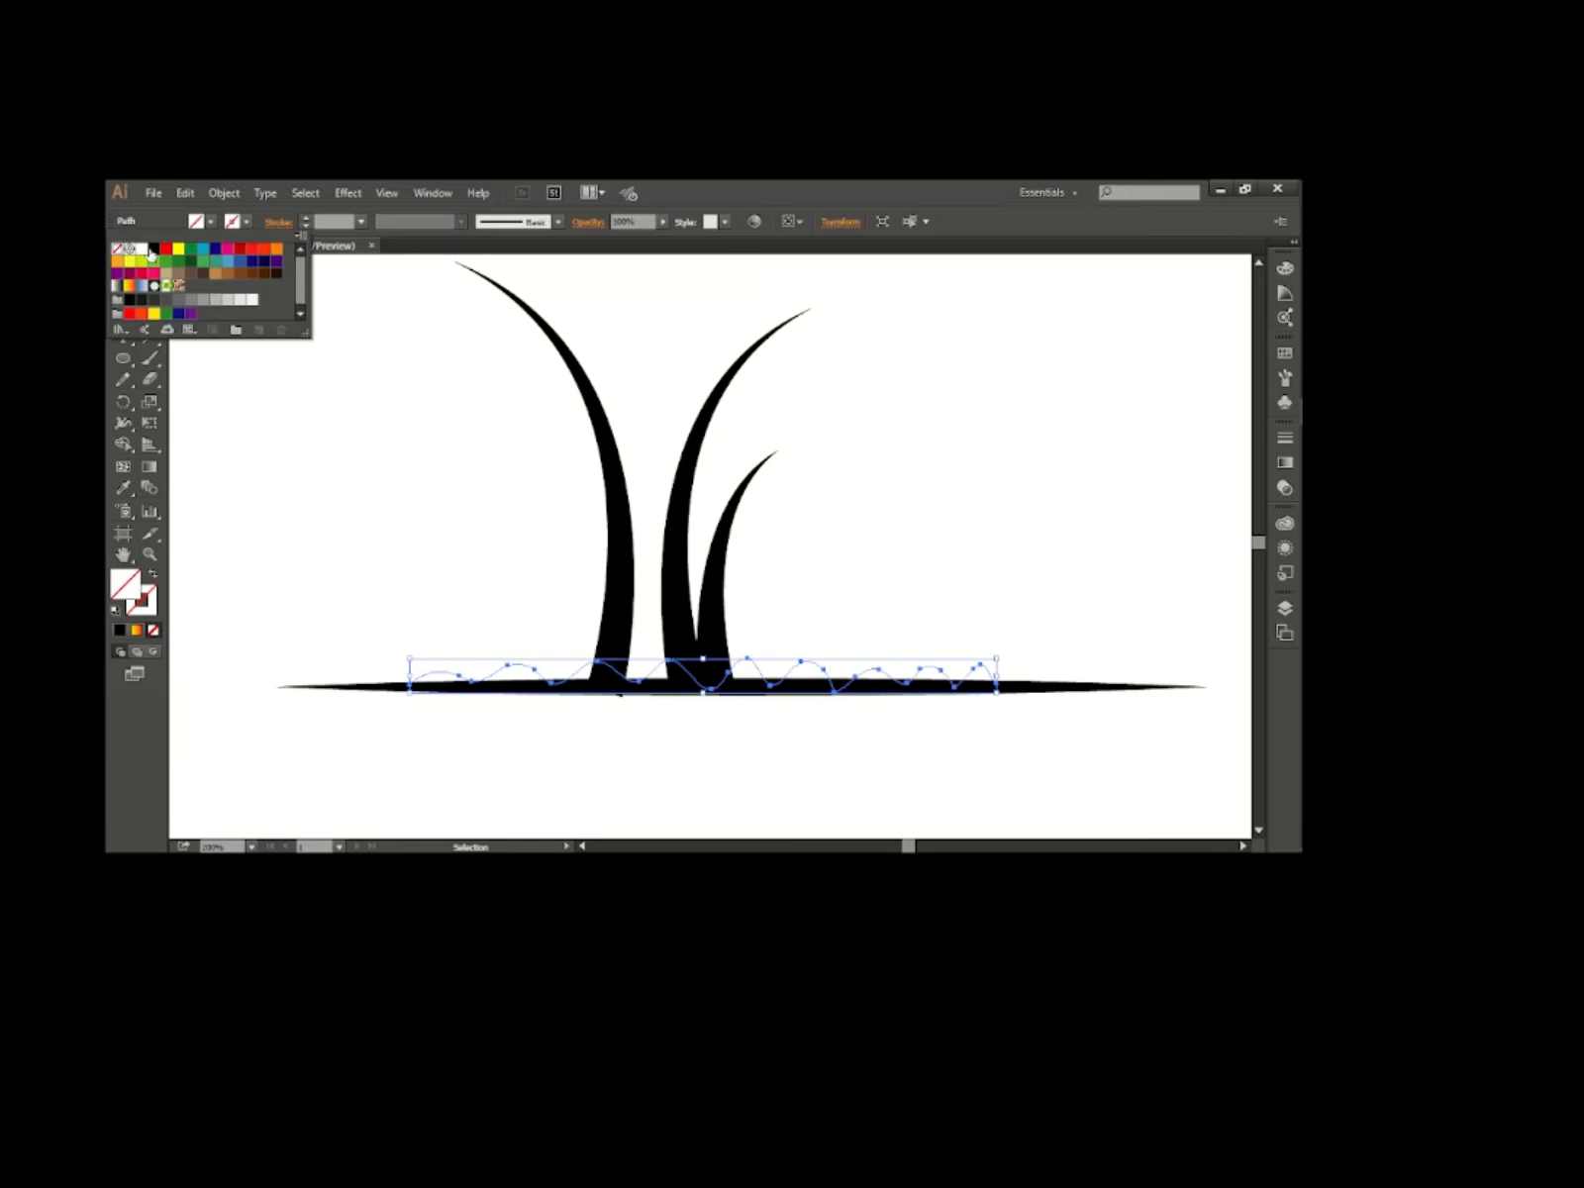
click(153, 250)
click(394, 460)
click(656, 744)
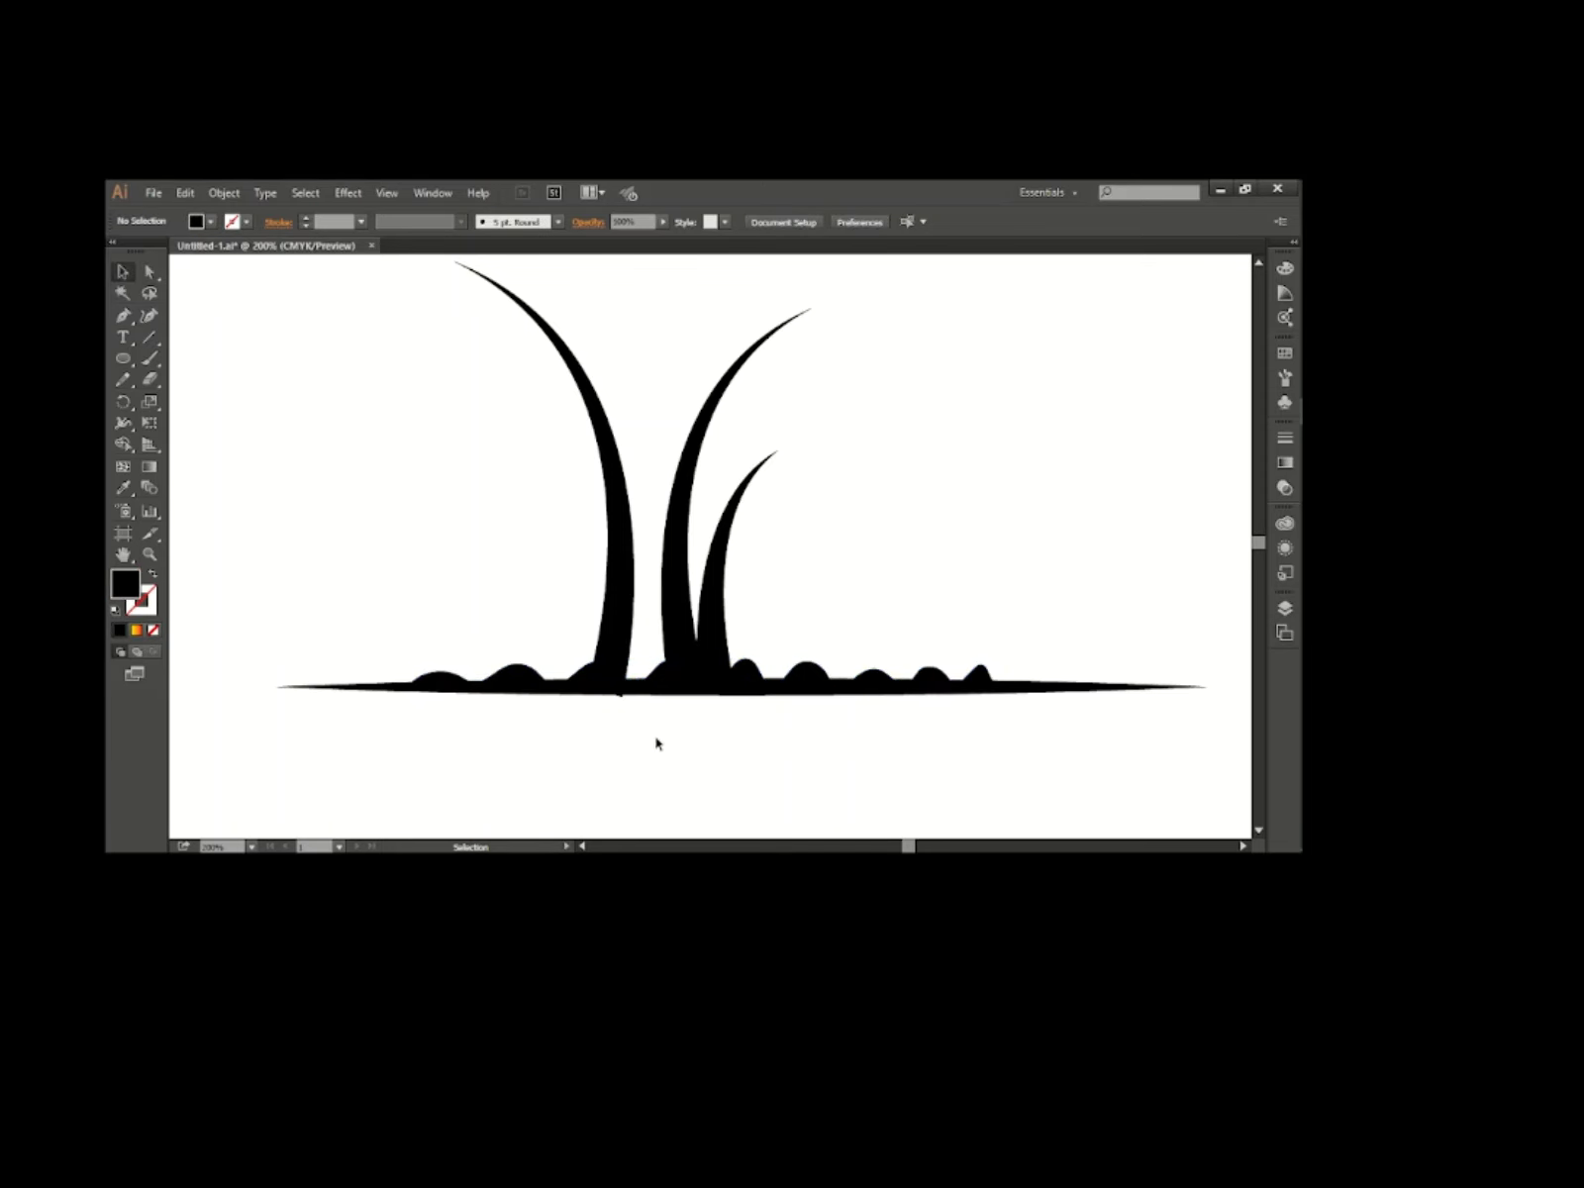
Fill the wavy mounds along the ground line with medium-dark grey and deselect them.
click(858, 657)
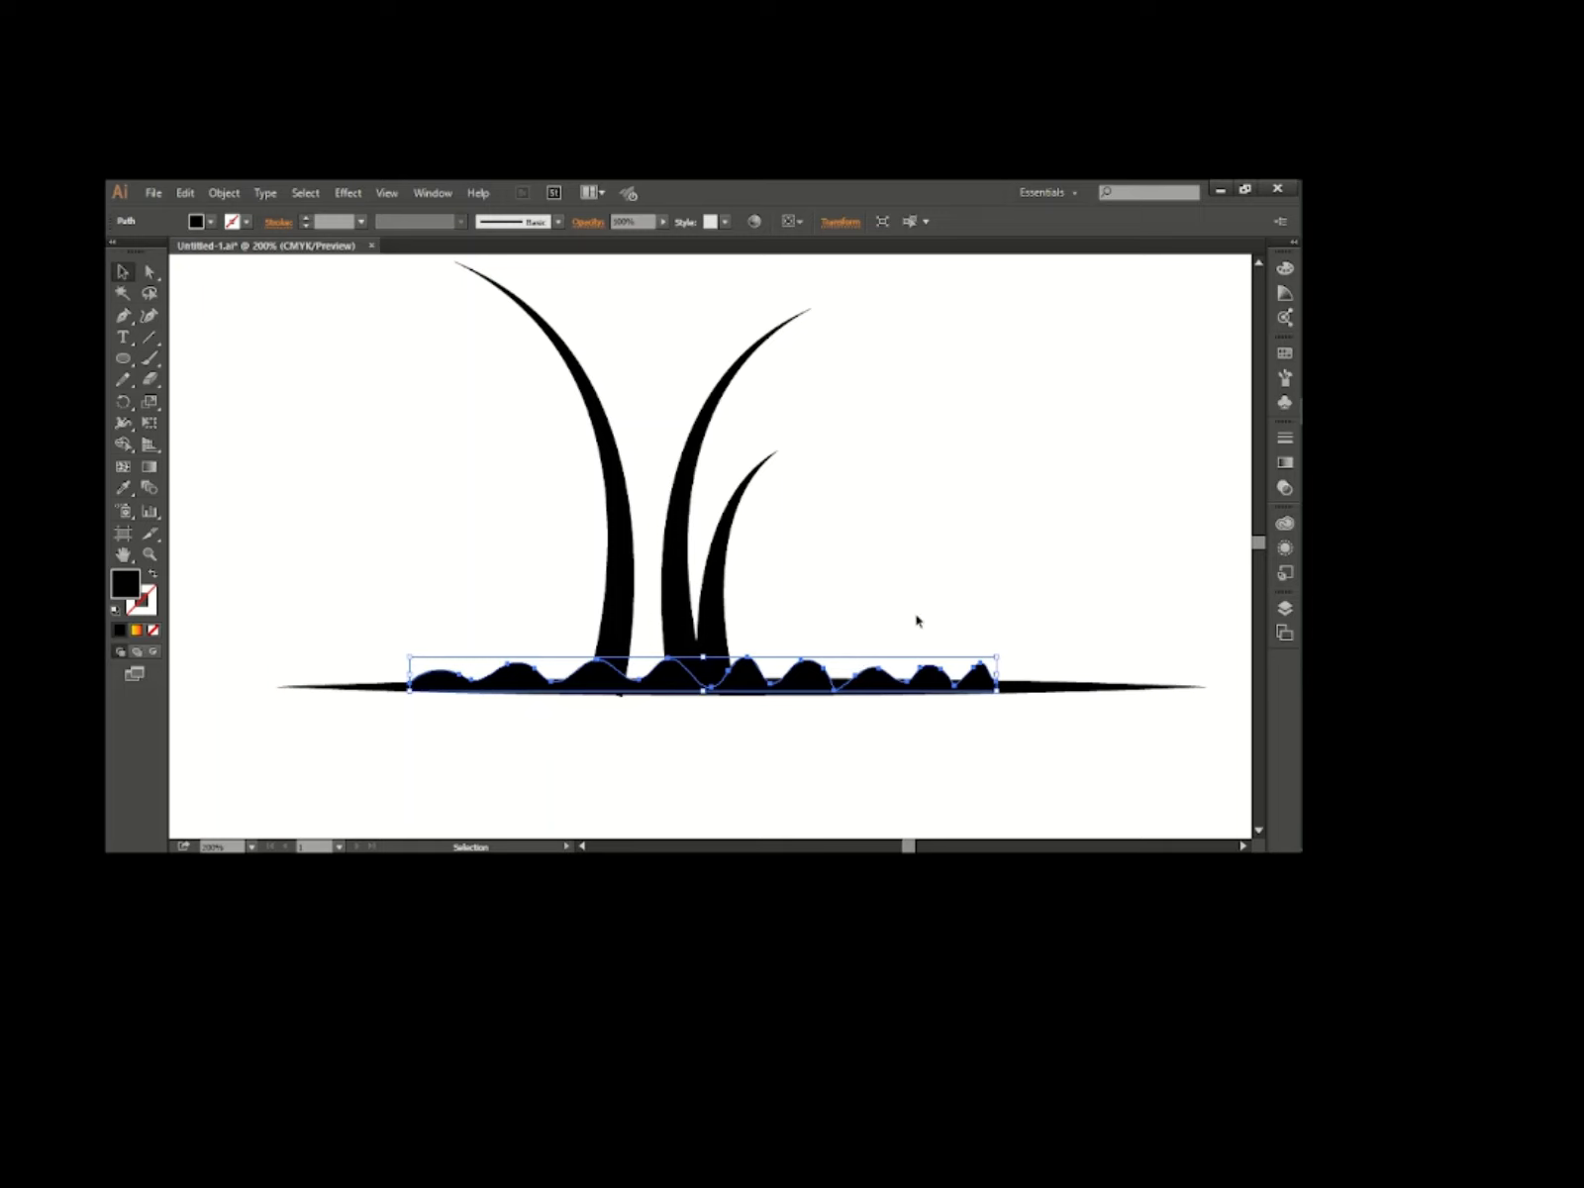
click(197, 222)
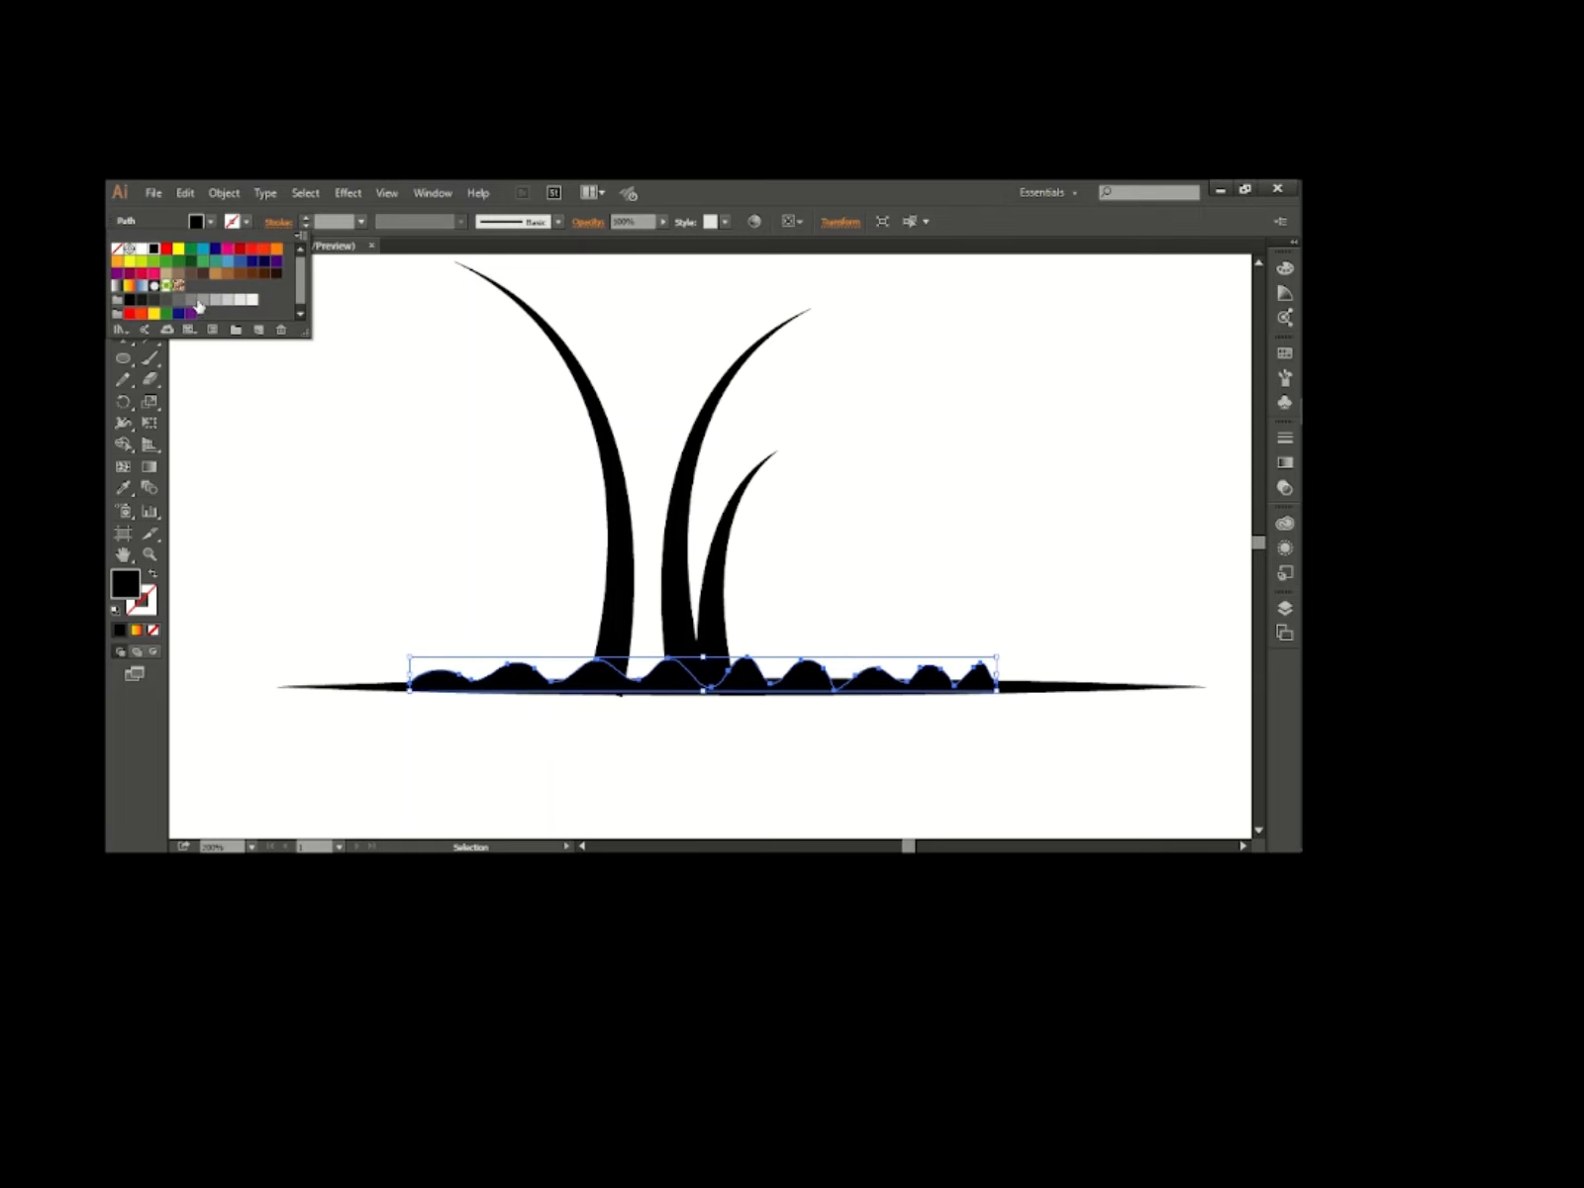
click(213, 300)
click(184, 302)
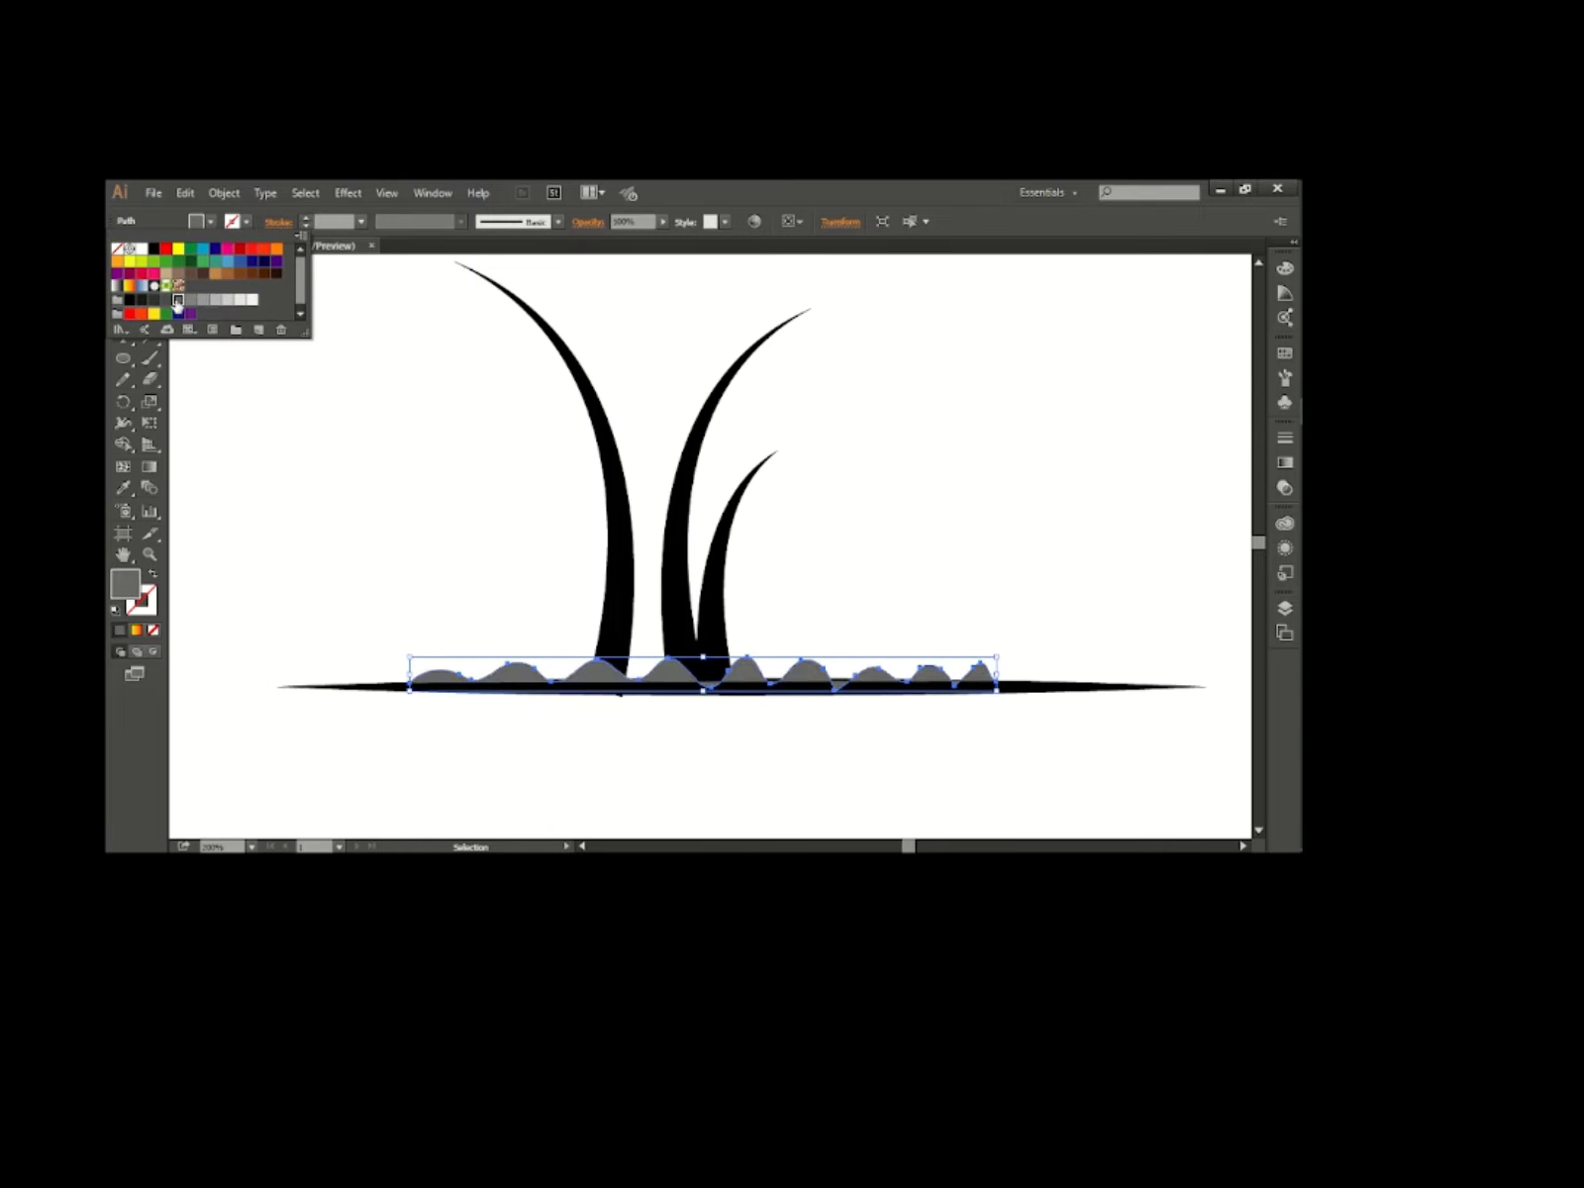
click(354, 460)
click(356, 464)
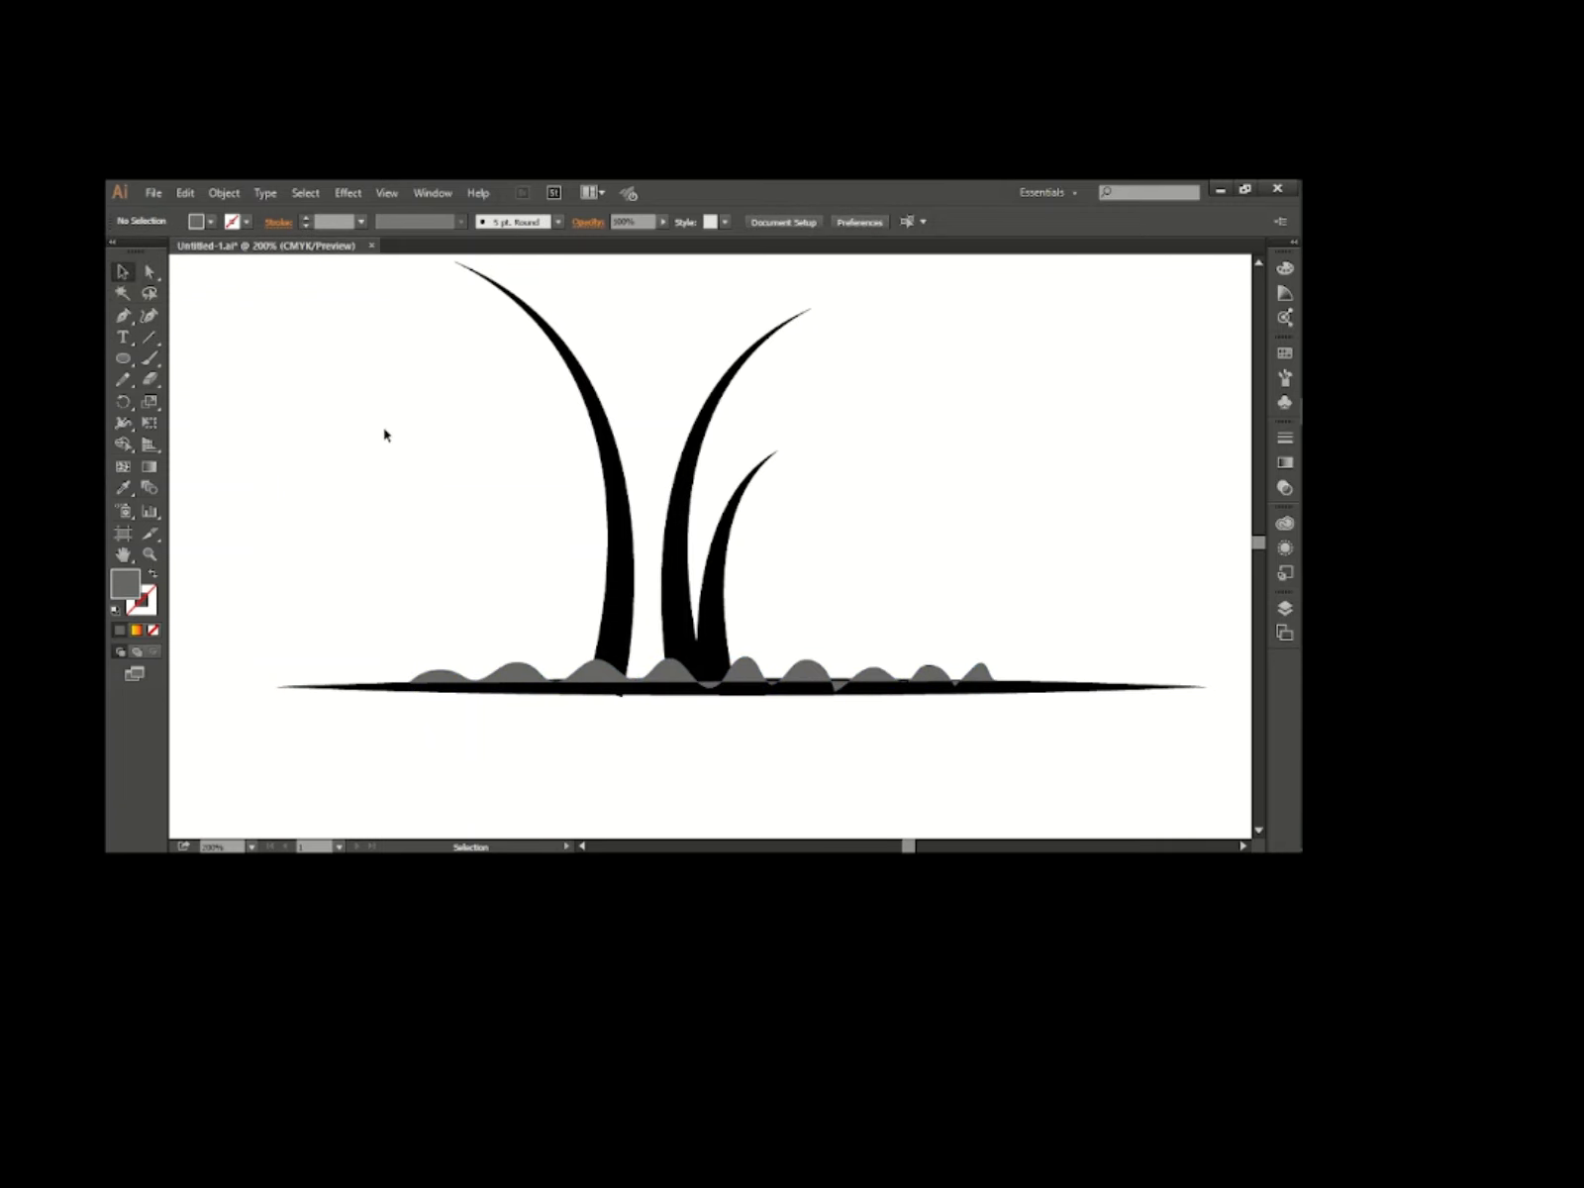
Draw a jagged, downward-tapering reflection shape with the Pencil tool just below the ground line.
key(ctrl+minus)
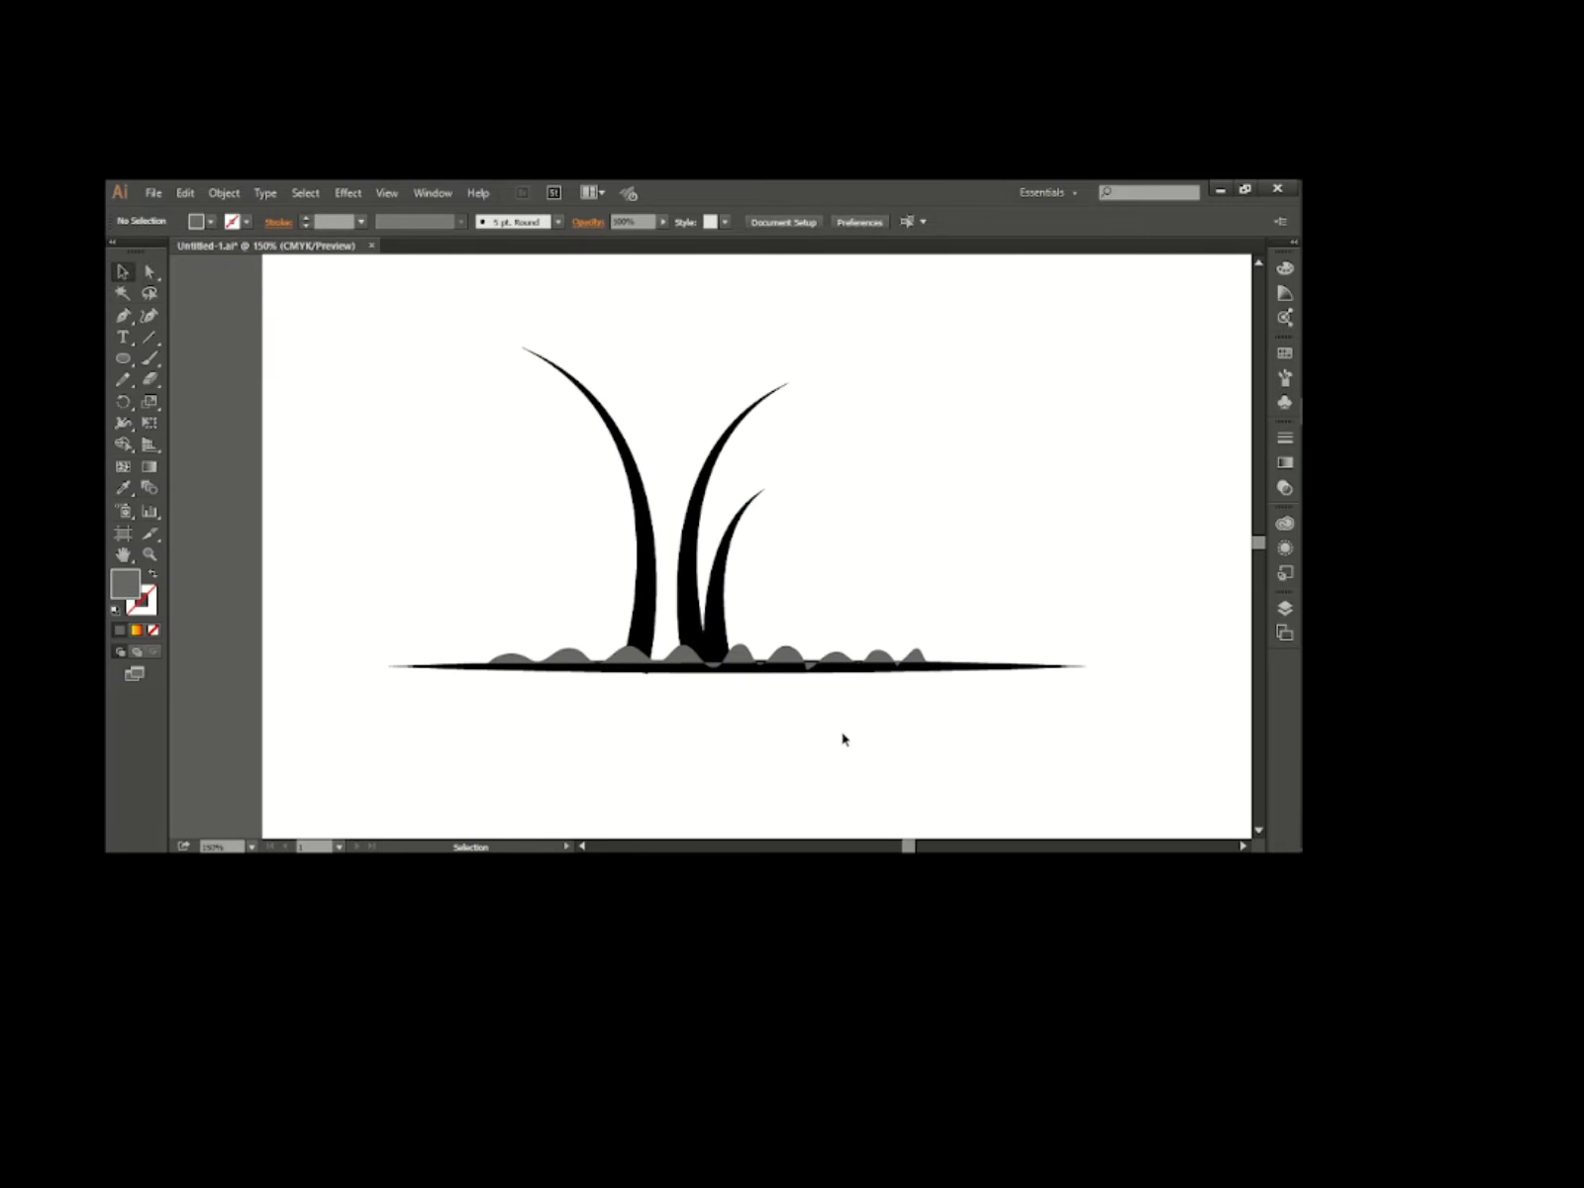
scroll(843, 739, right, 1)
scroll(843, 739, left, 1)
click(123, 379)
drag(461, 678, 949, 682)
mouse_move(642, 681)
mouse_down()
mouse_move(969, 684)
mouse_move(852, 719)
mouse_move(942, 715)
mouse_move(843, 745)
mouse_move(911, 755)
mouse_move(824, 793)
mouse_move(766, 788)
mouse_move(800, 771)
mouse_move(716, 761)
mouse_move(773, 745)
mouse_move(663, 736)
mouse_move(753, 719)
mouse_move(630, 697)
mouse_move(683, 677)
mouse_up()
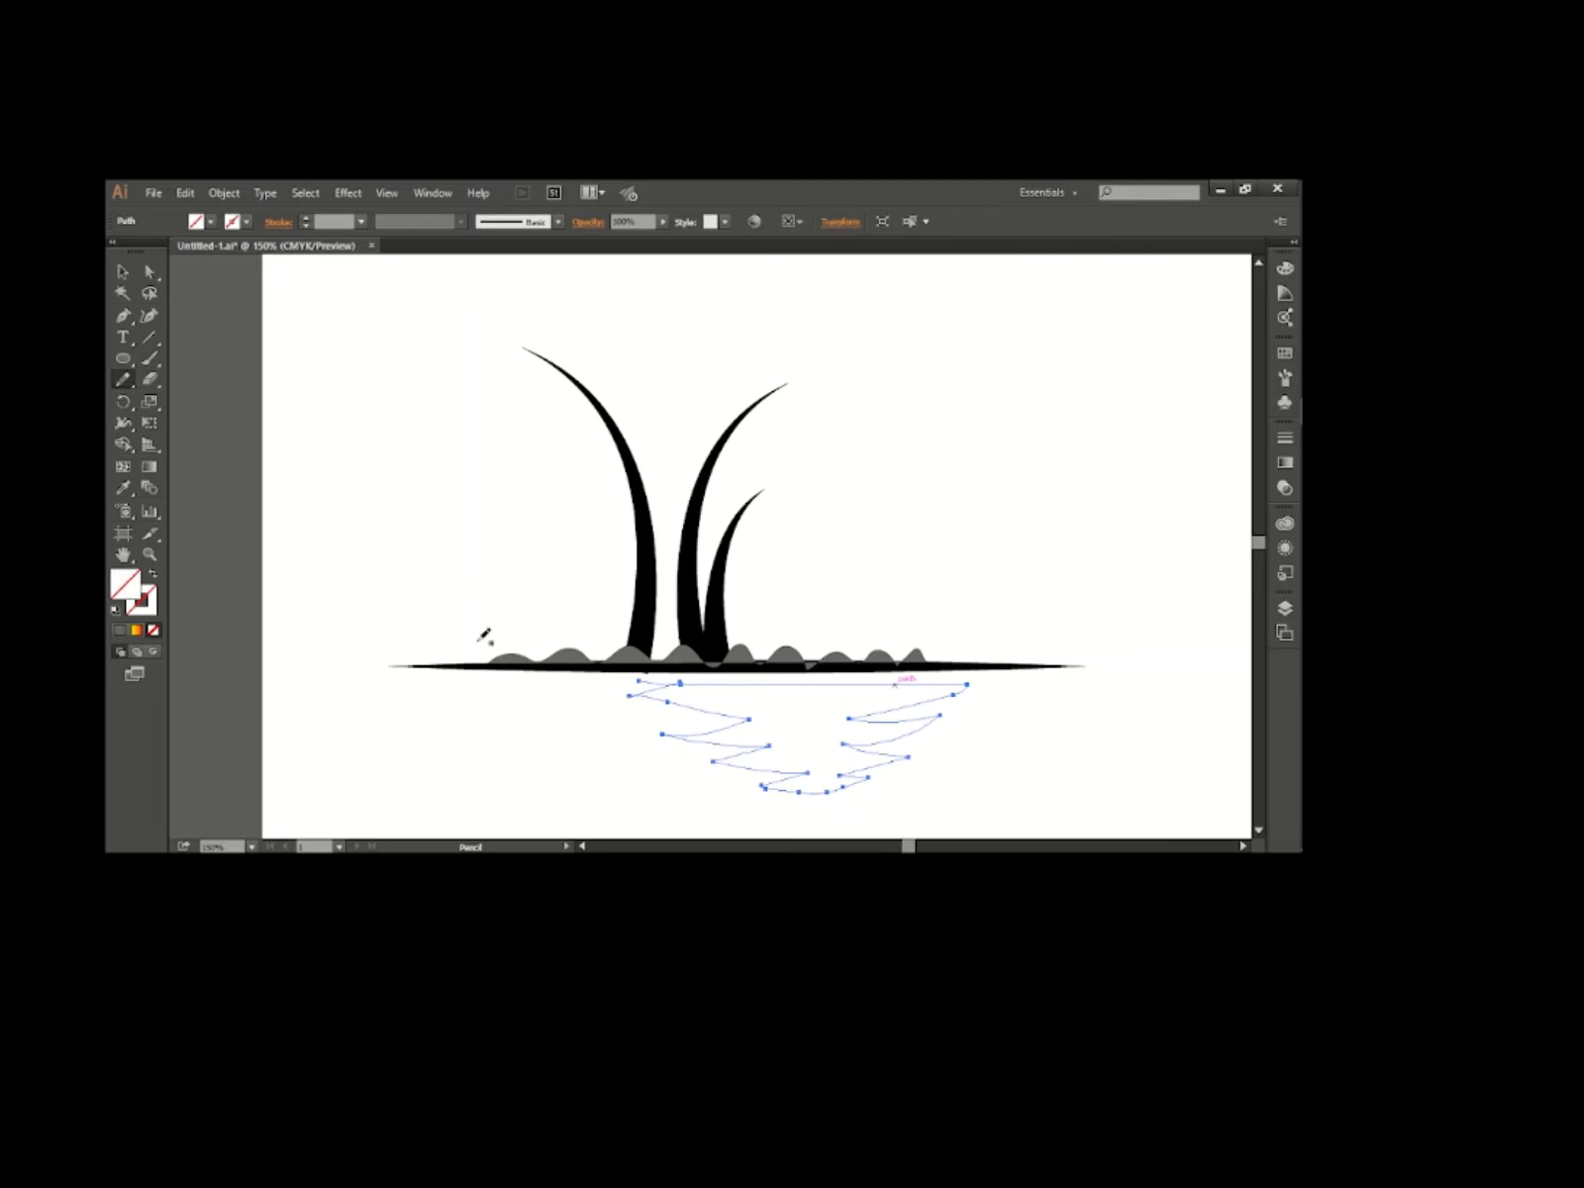
Fill the jagged reflection shape below the ground line with black.
click(123, 271)
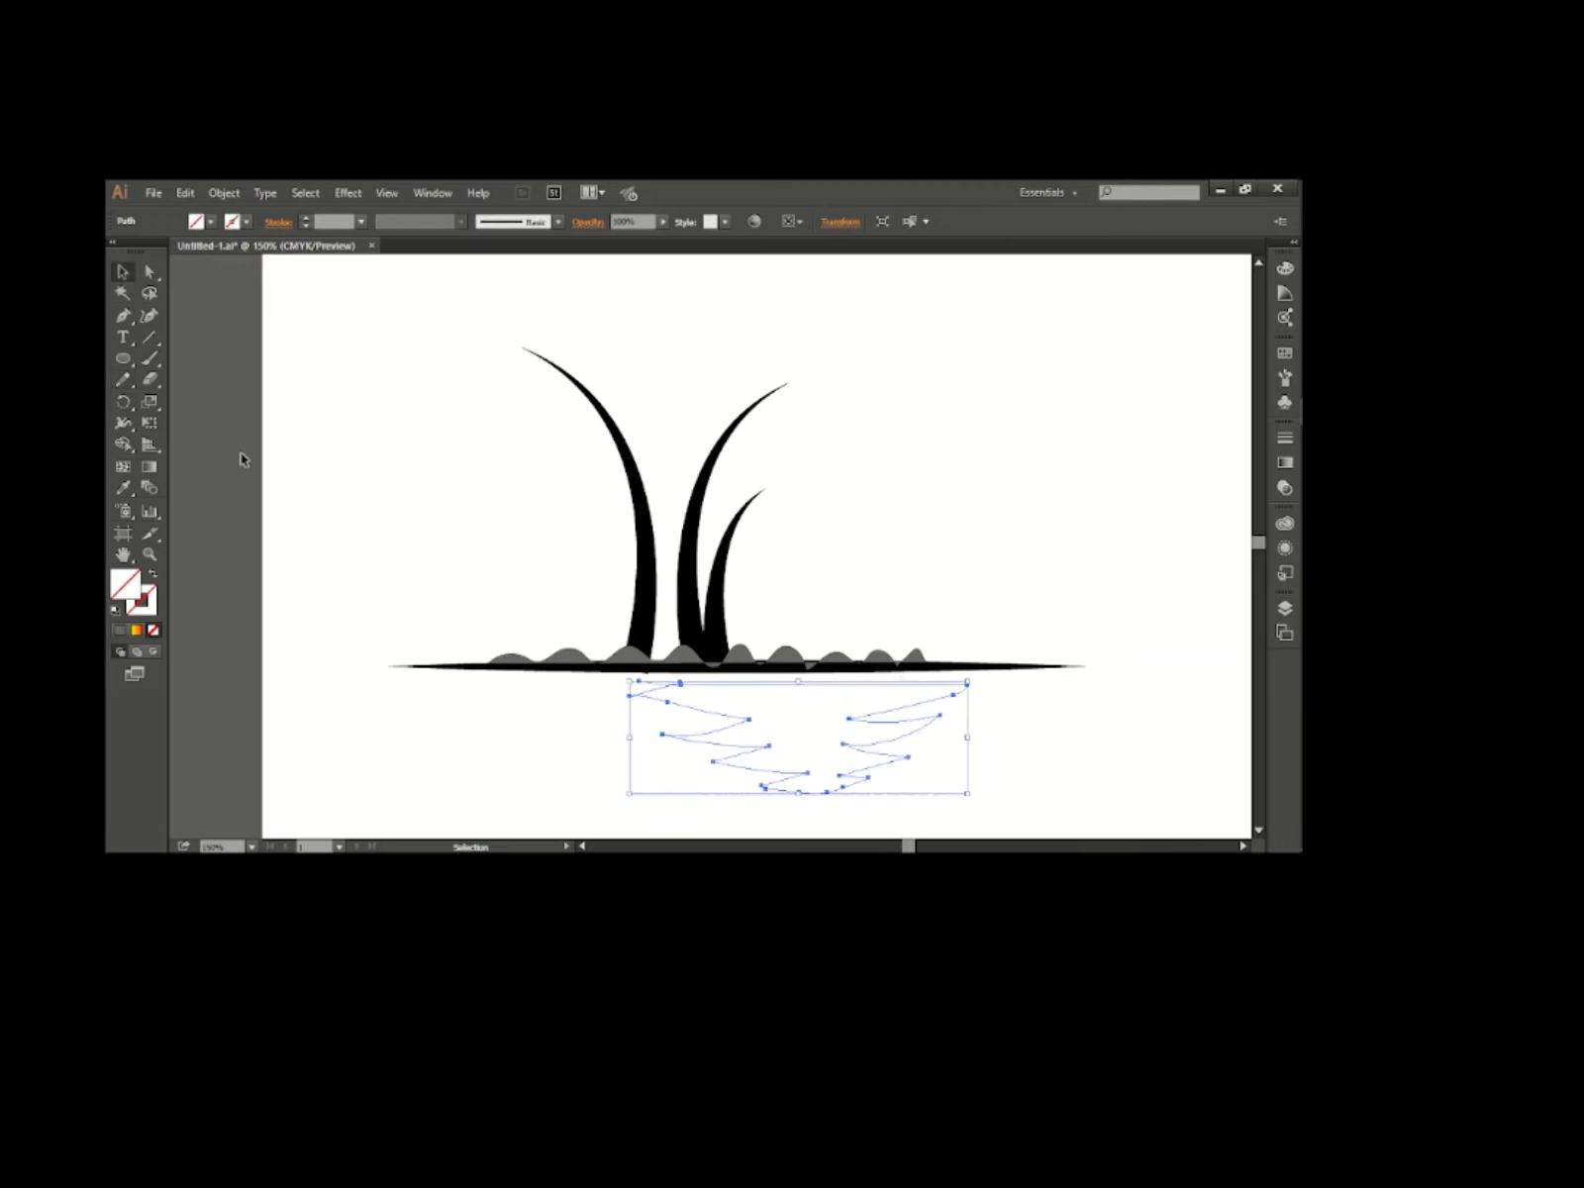
click(195, 226)
click(148, 253)
click(396, 509)
click(396, 509)
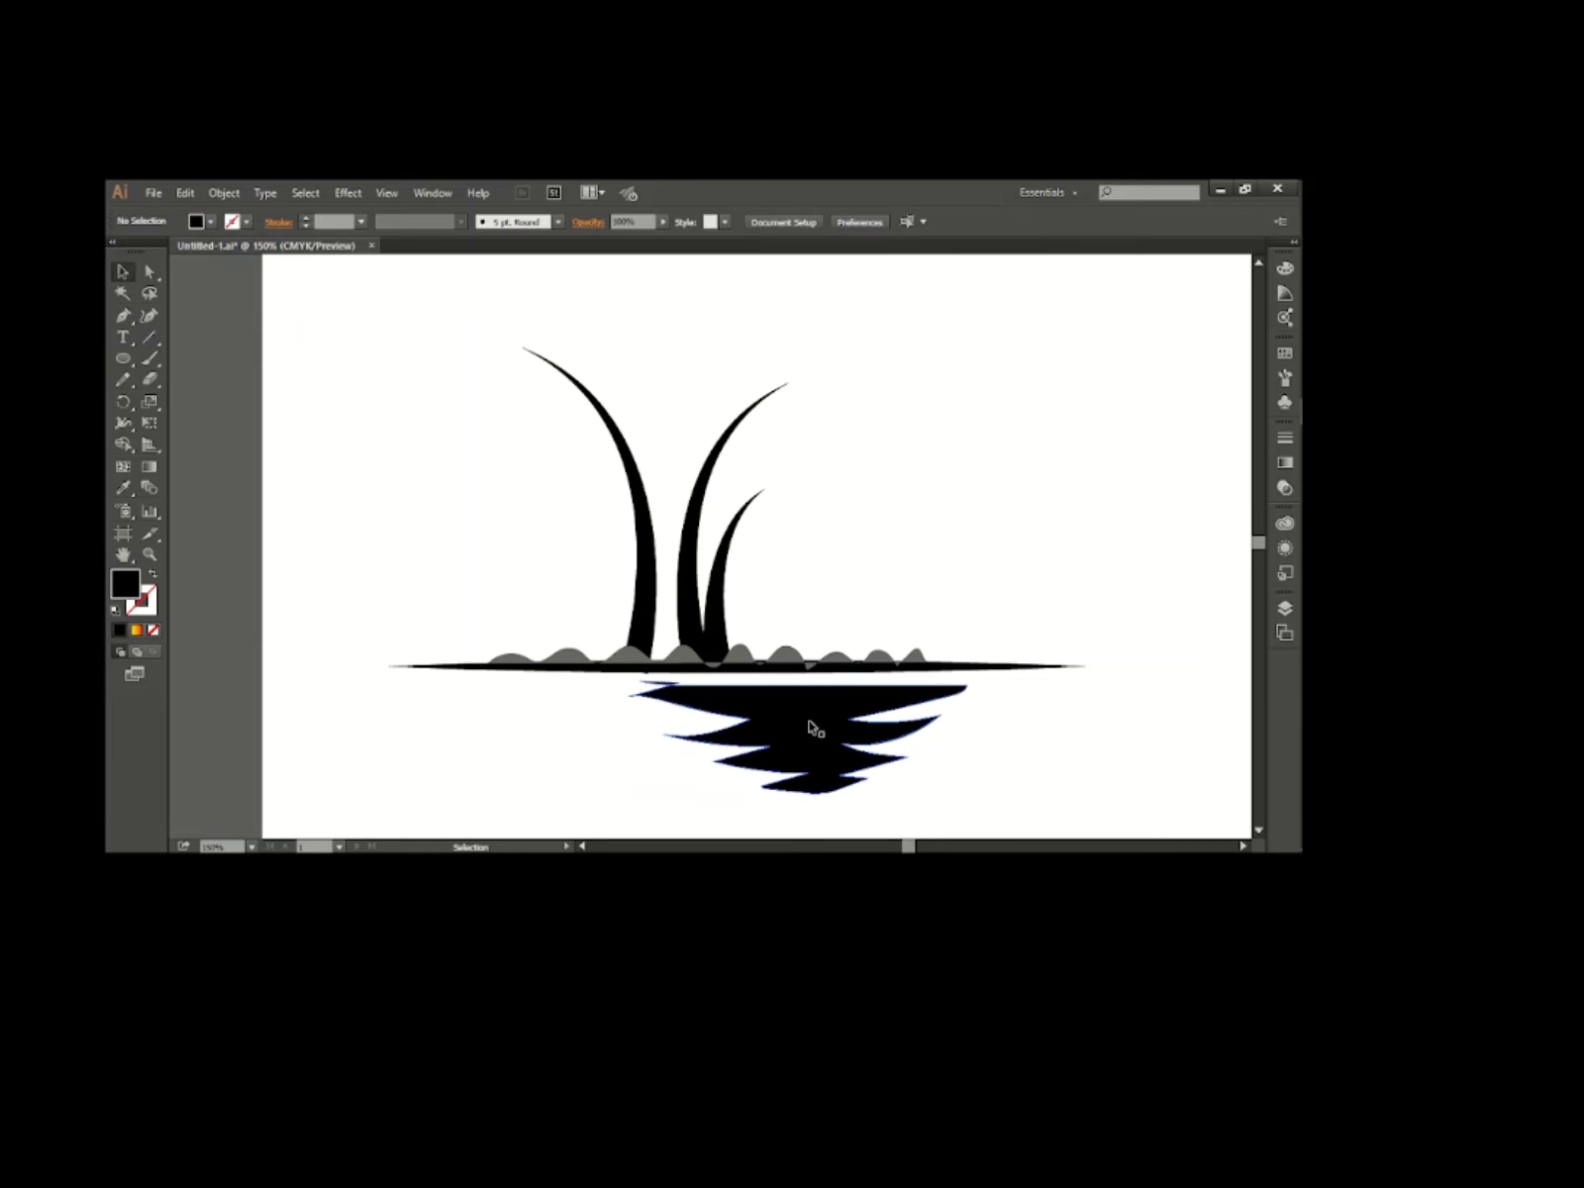
Move the black reflection shape up against the ground line and nudge it left beneath the blades.
drag(812, 727, 794, 716)
key(Left)
key(Left)
key(Left)
key(Left)
key(Left)
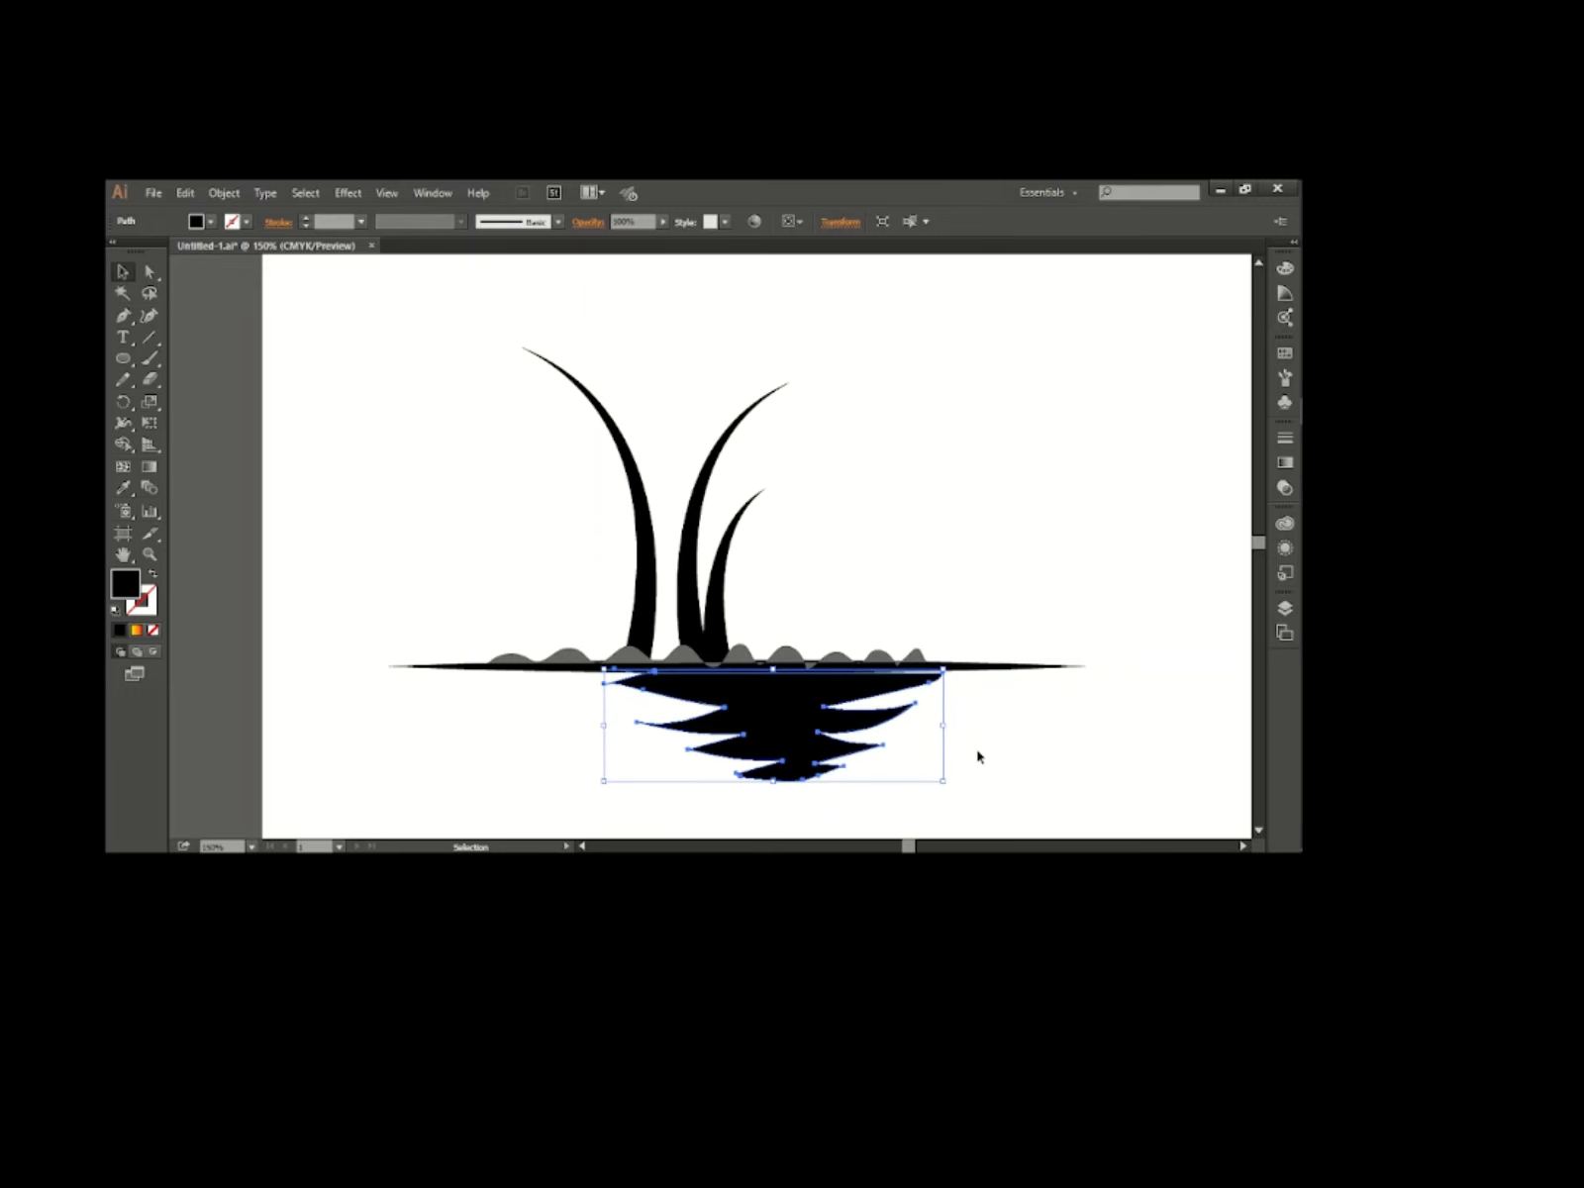
click(978, 757)
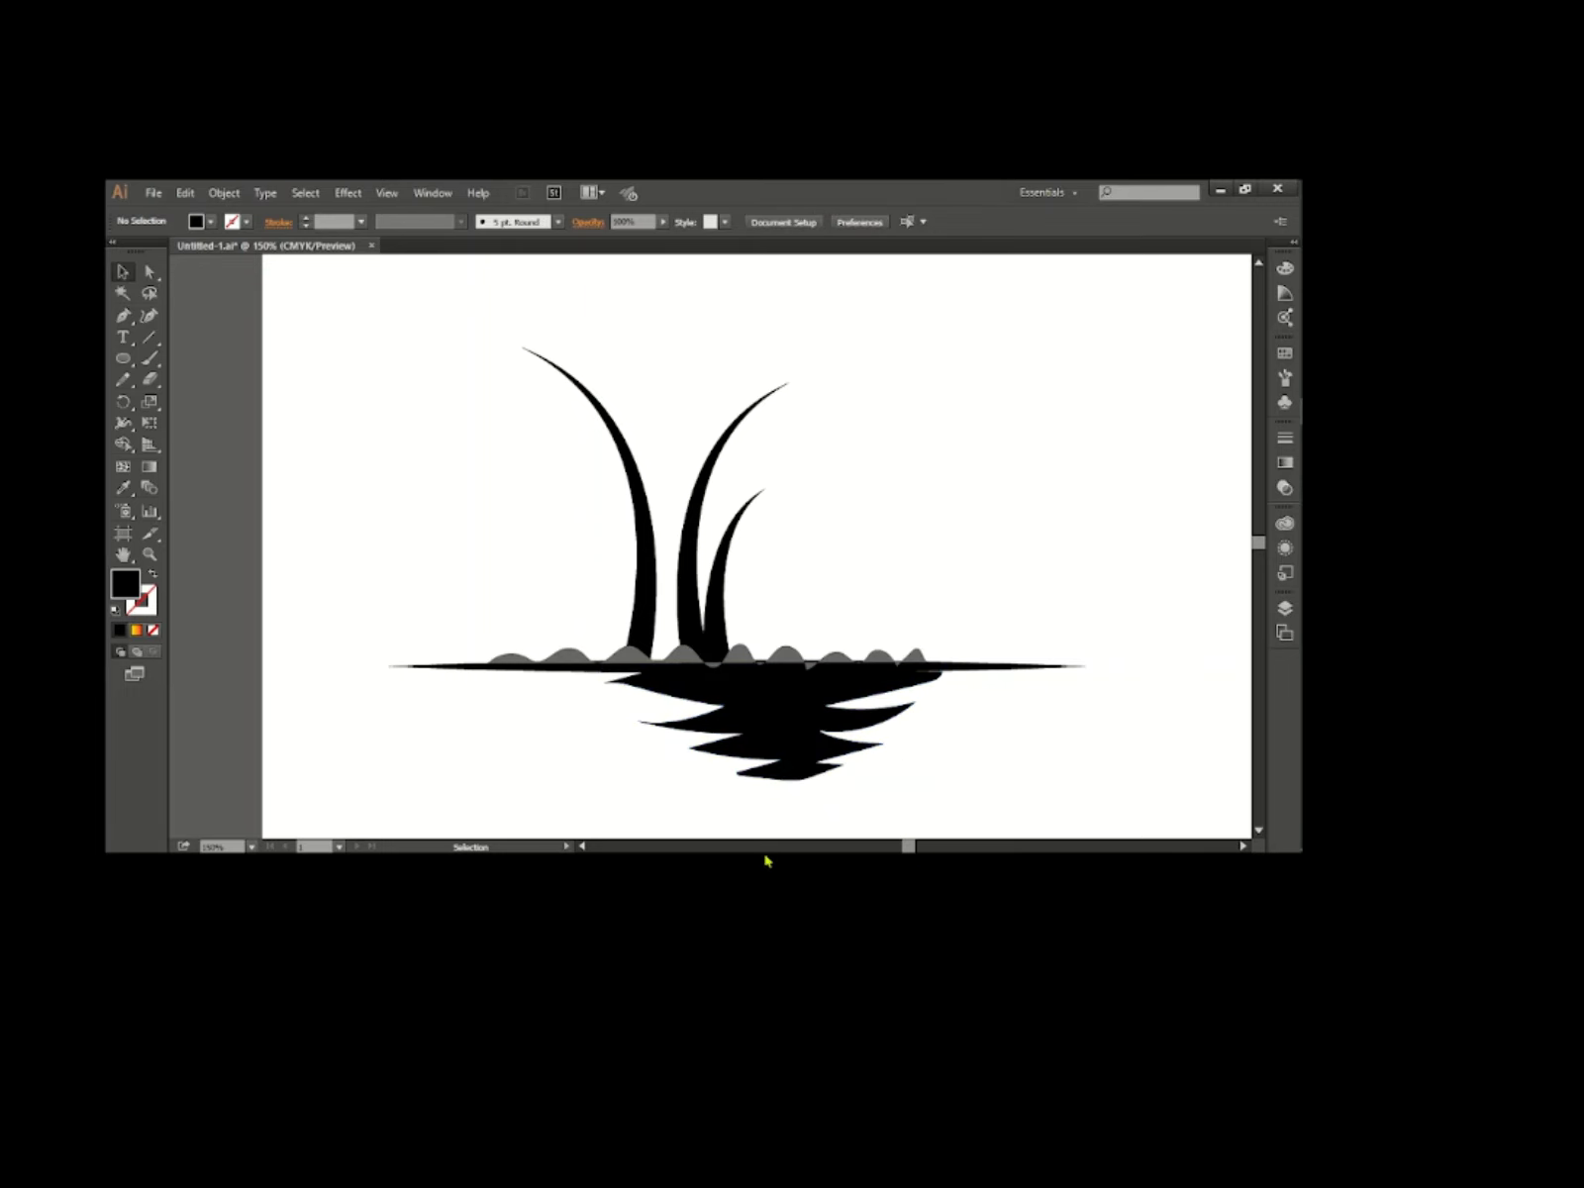
Draw a short horizontal line with the Pen tool in the empty area to the right of the blades.
scroll(414, 721, up, 2)
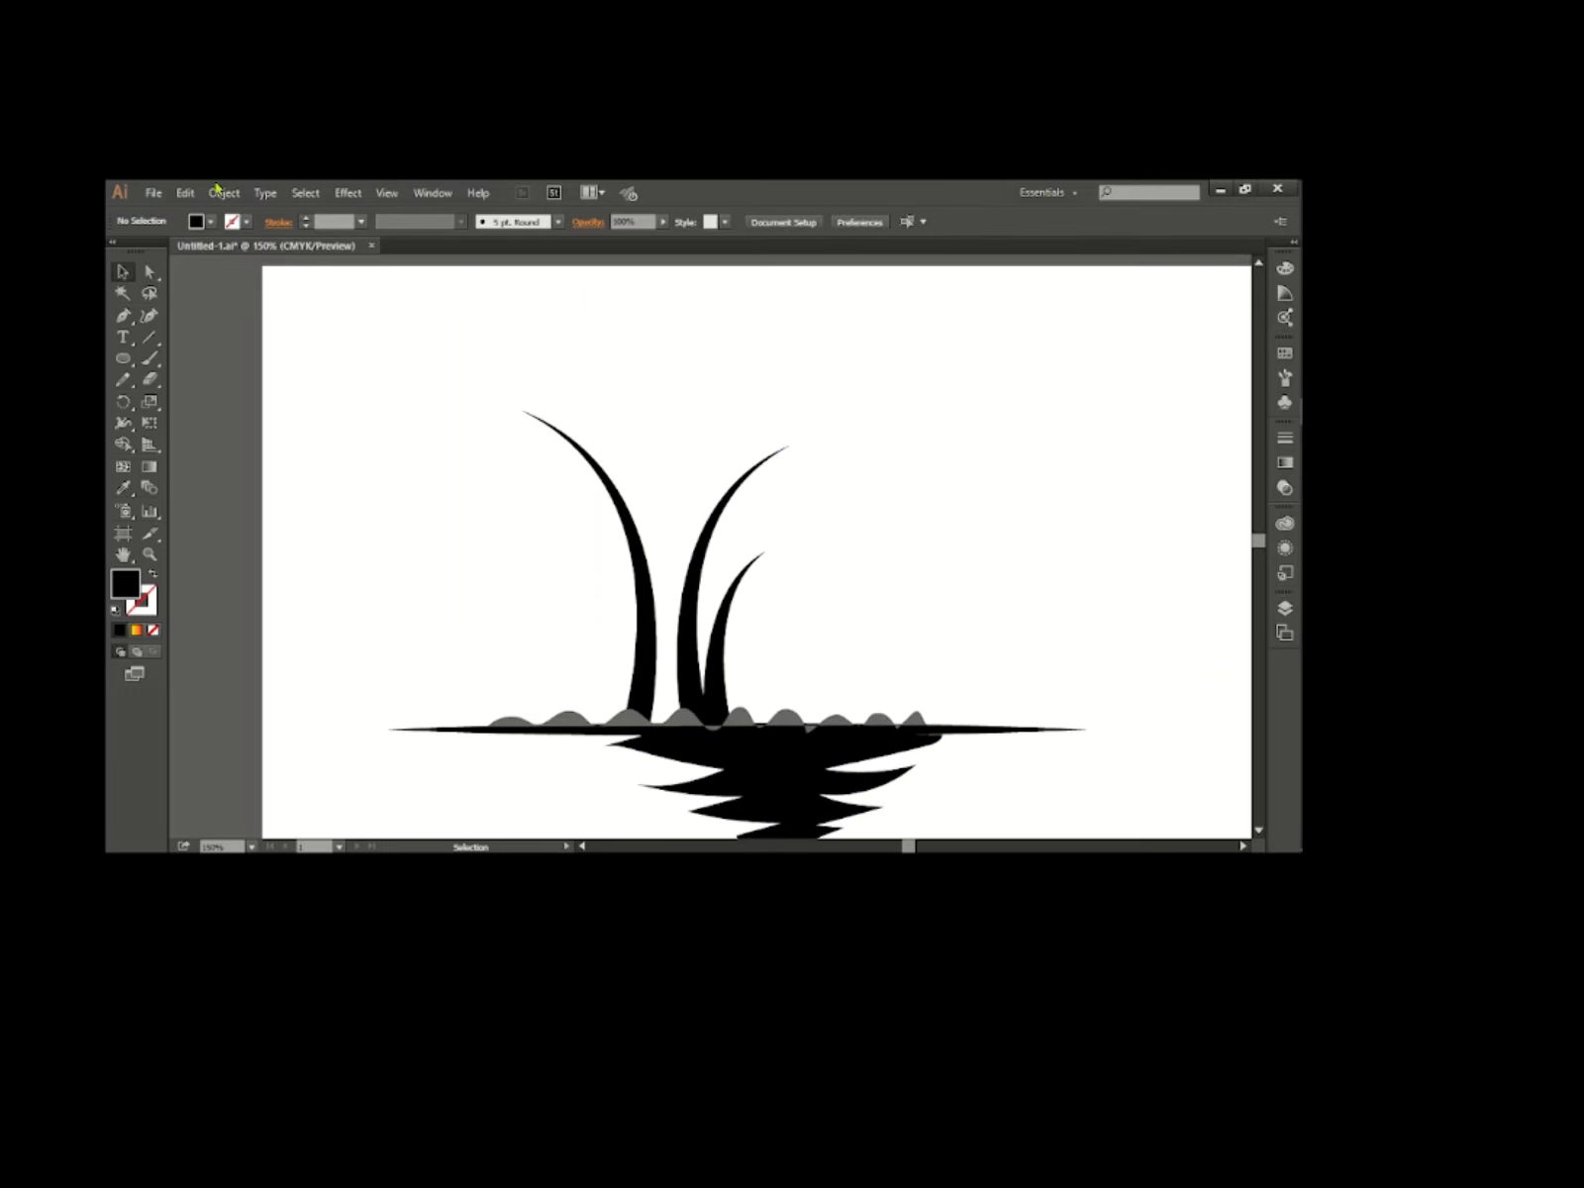
scroll(770, 521, down, 1)
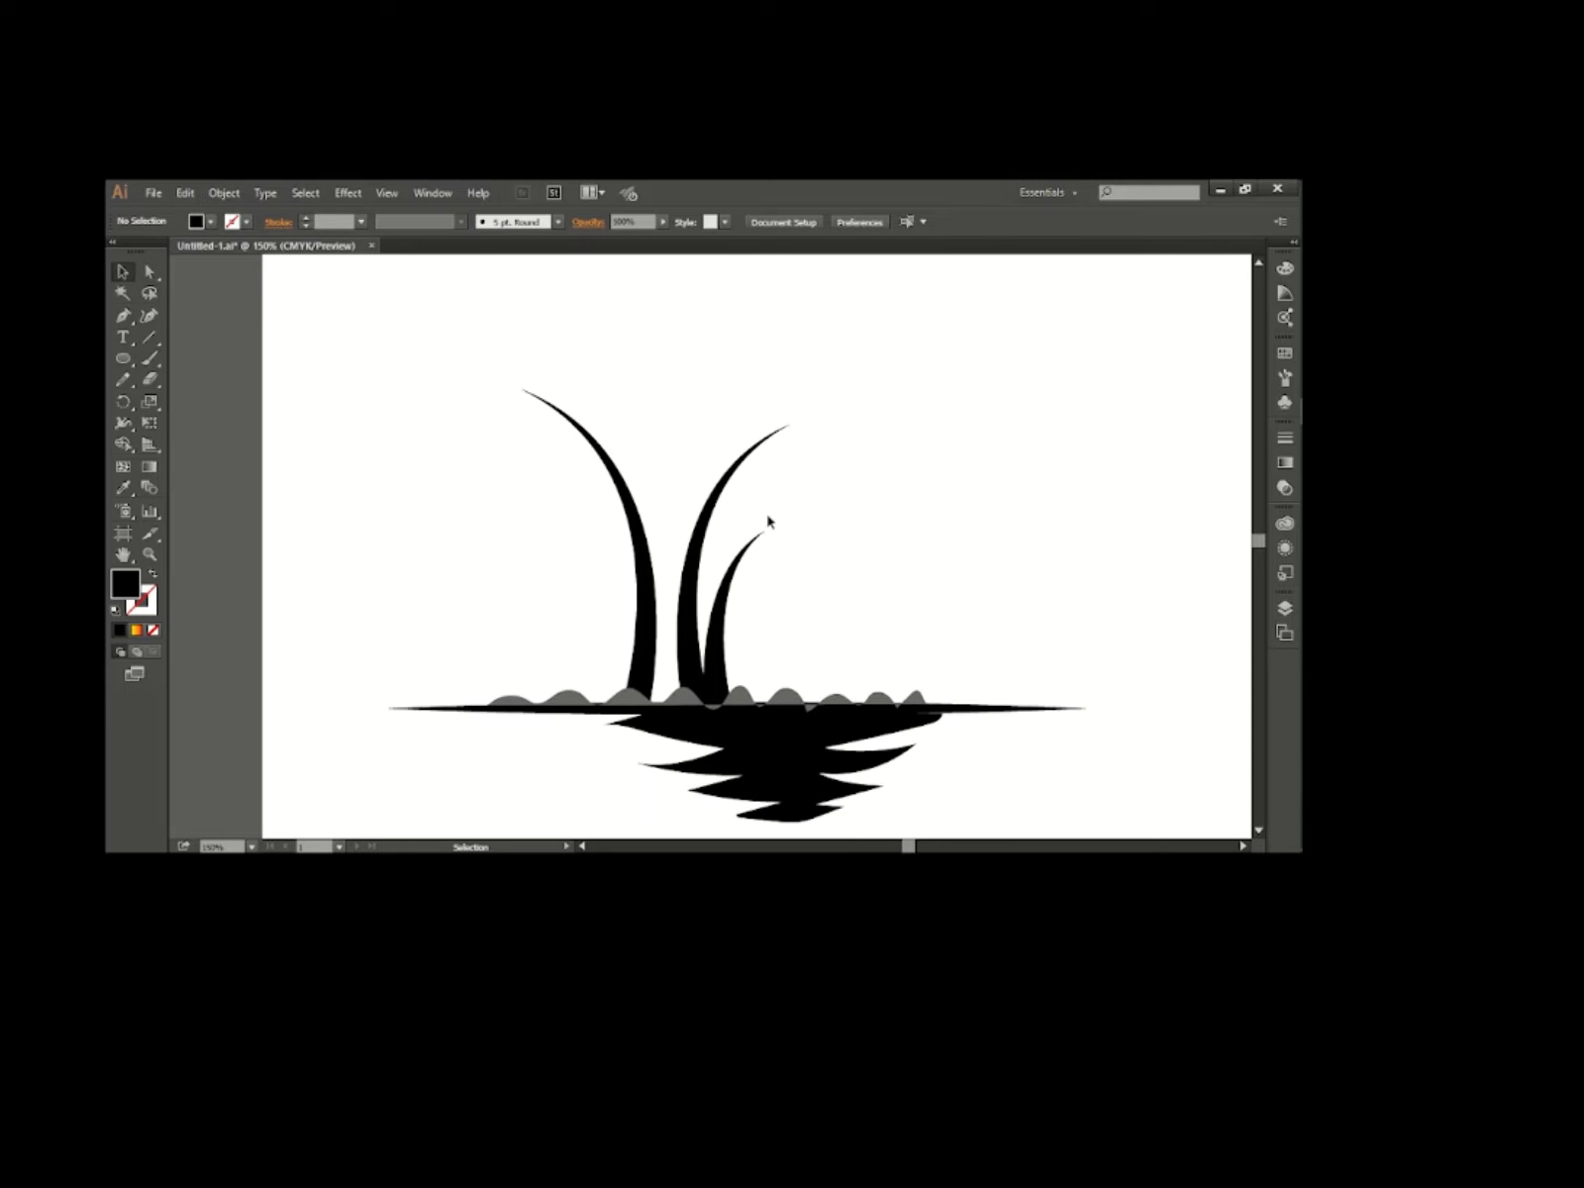
click(125, 318)
click(1068, 509)
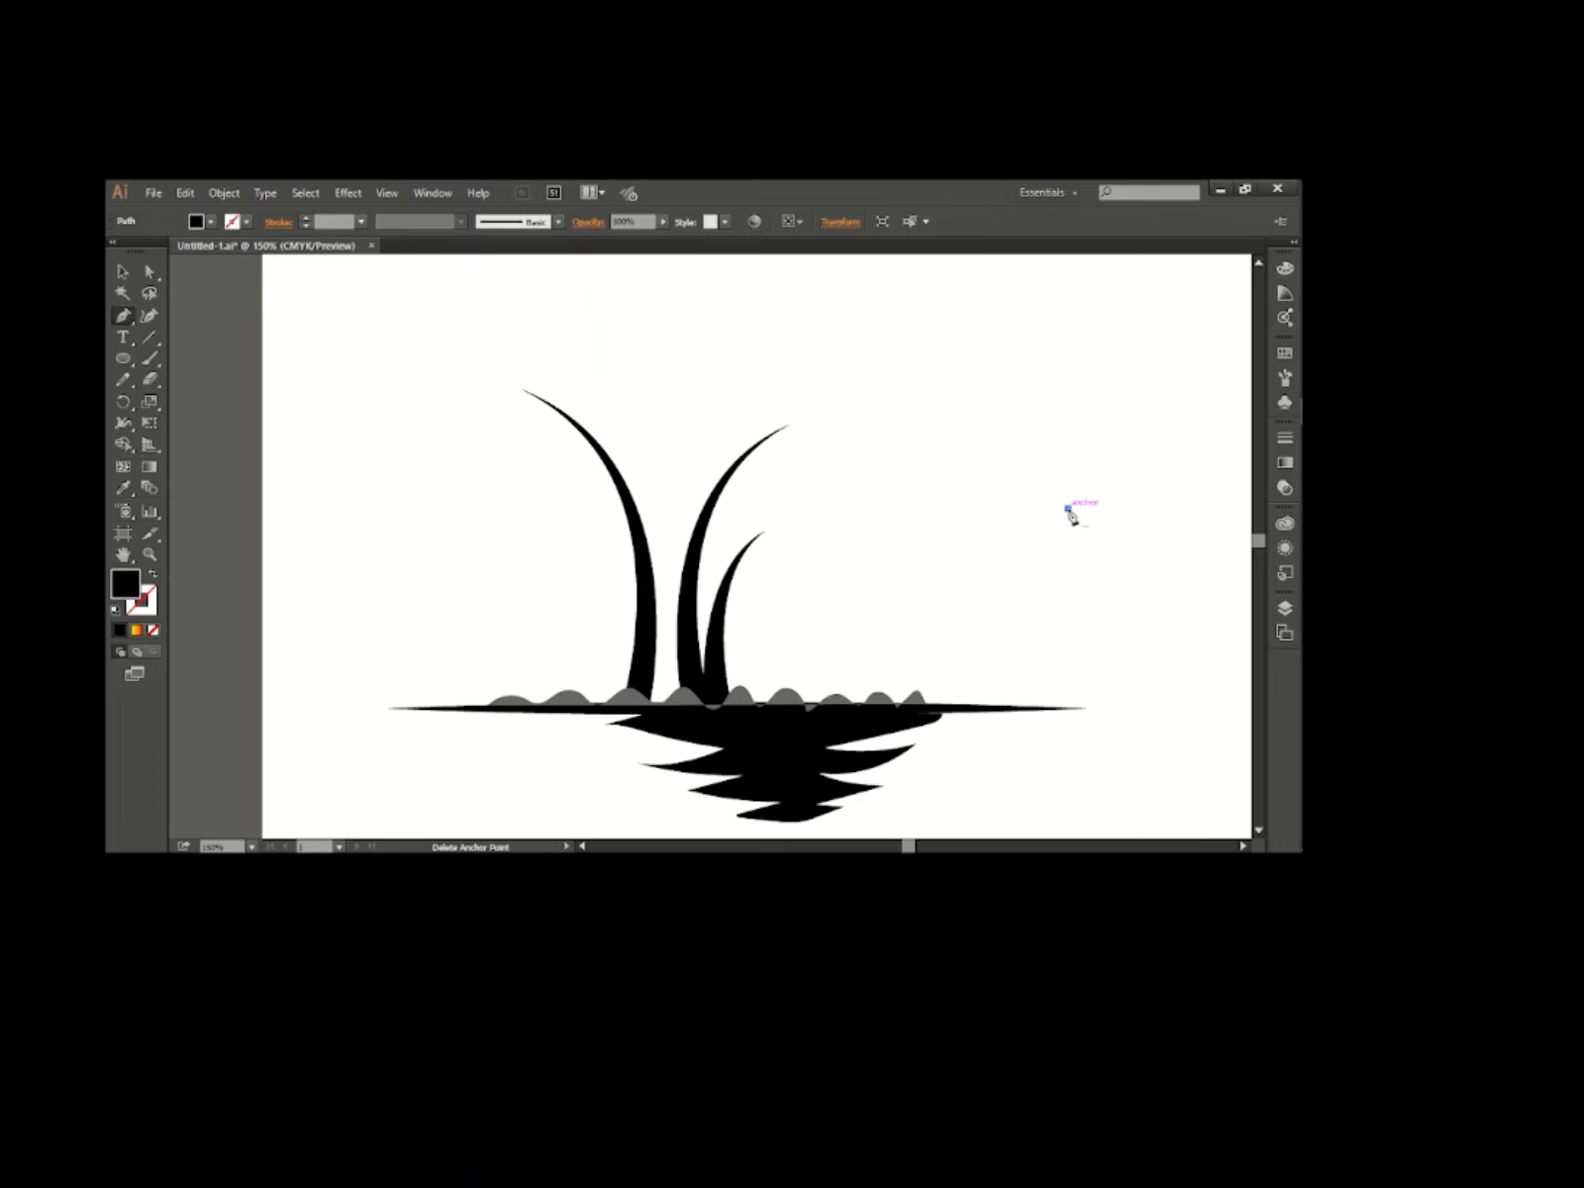
mouse_move(933, 508)
mouse_down()
mouse_move(123, 277)
mouse_move(933, 508)
mouse_up()
key(v)
Give the short horizontal line a black stroke and no fill.
click(197, 222)
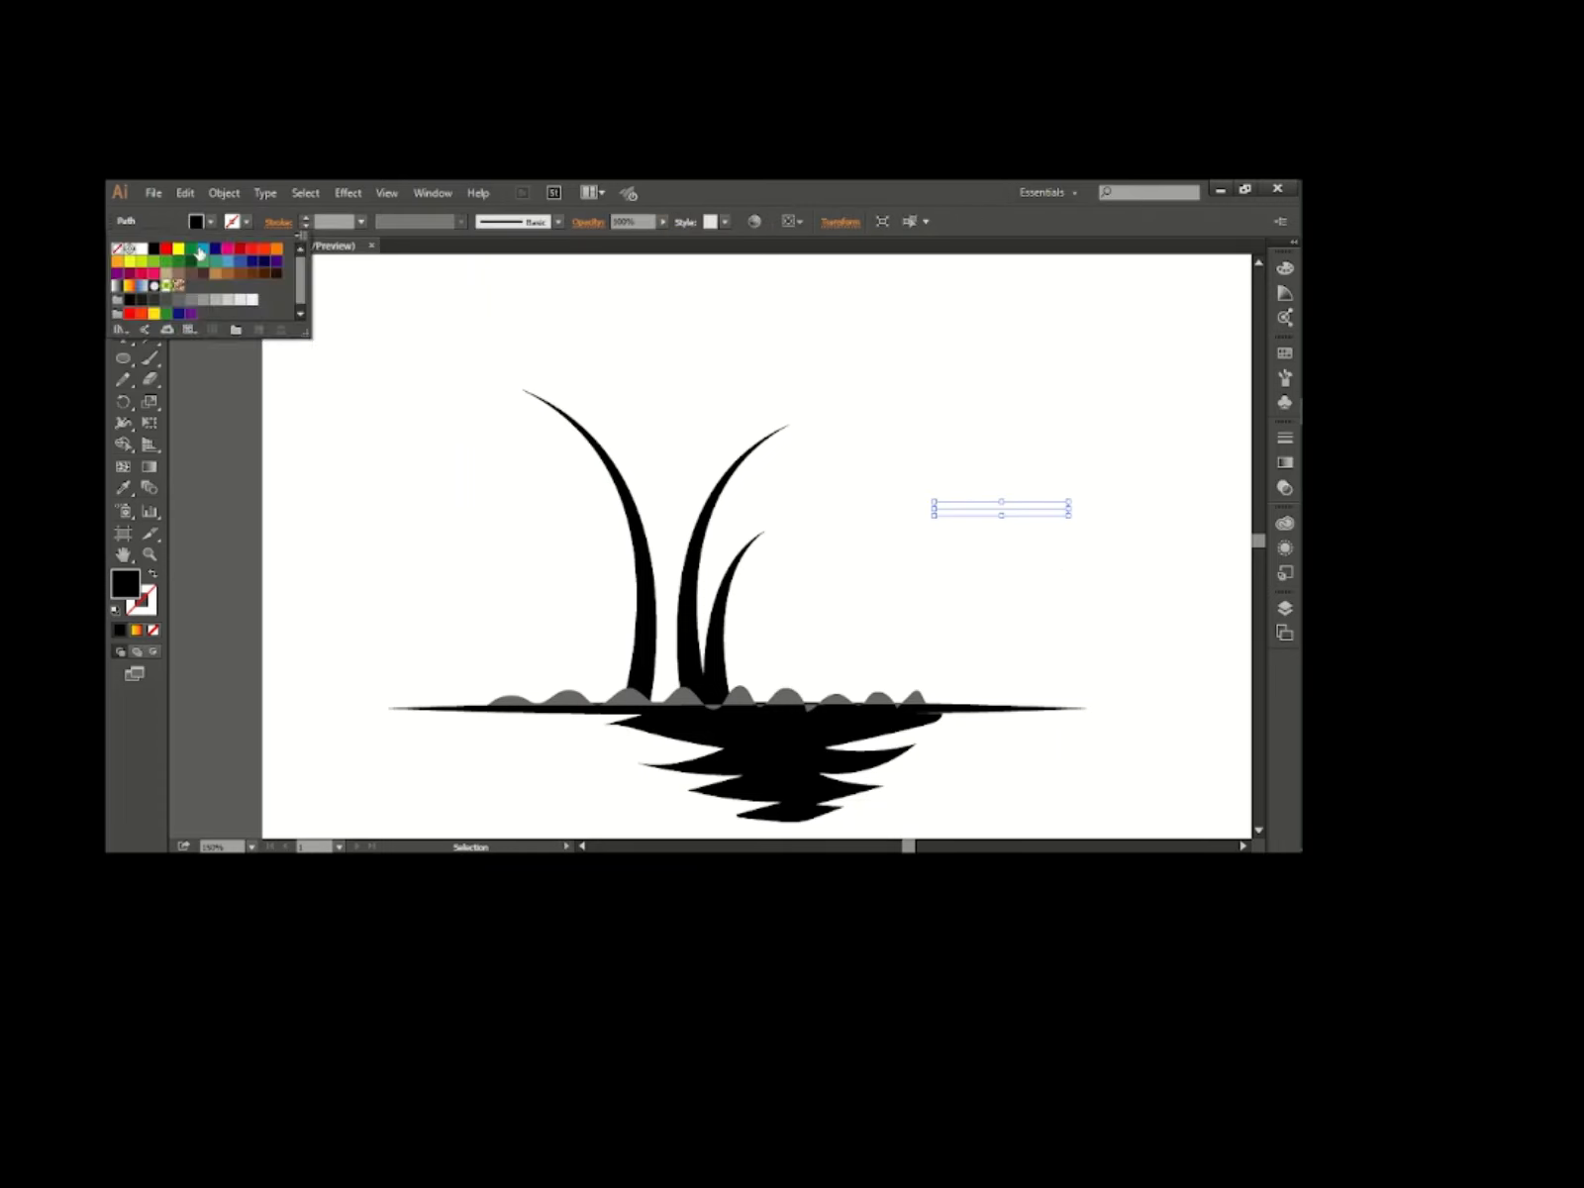
shift+click(154, 250)
click(197, 222)
click(118, 252)
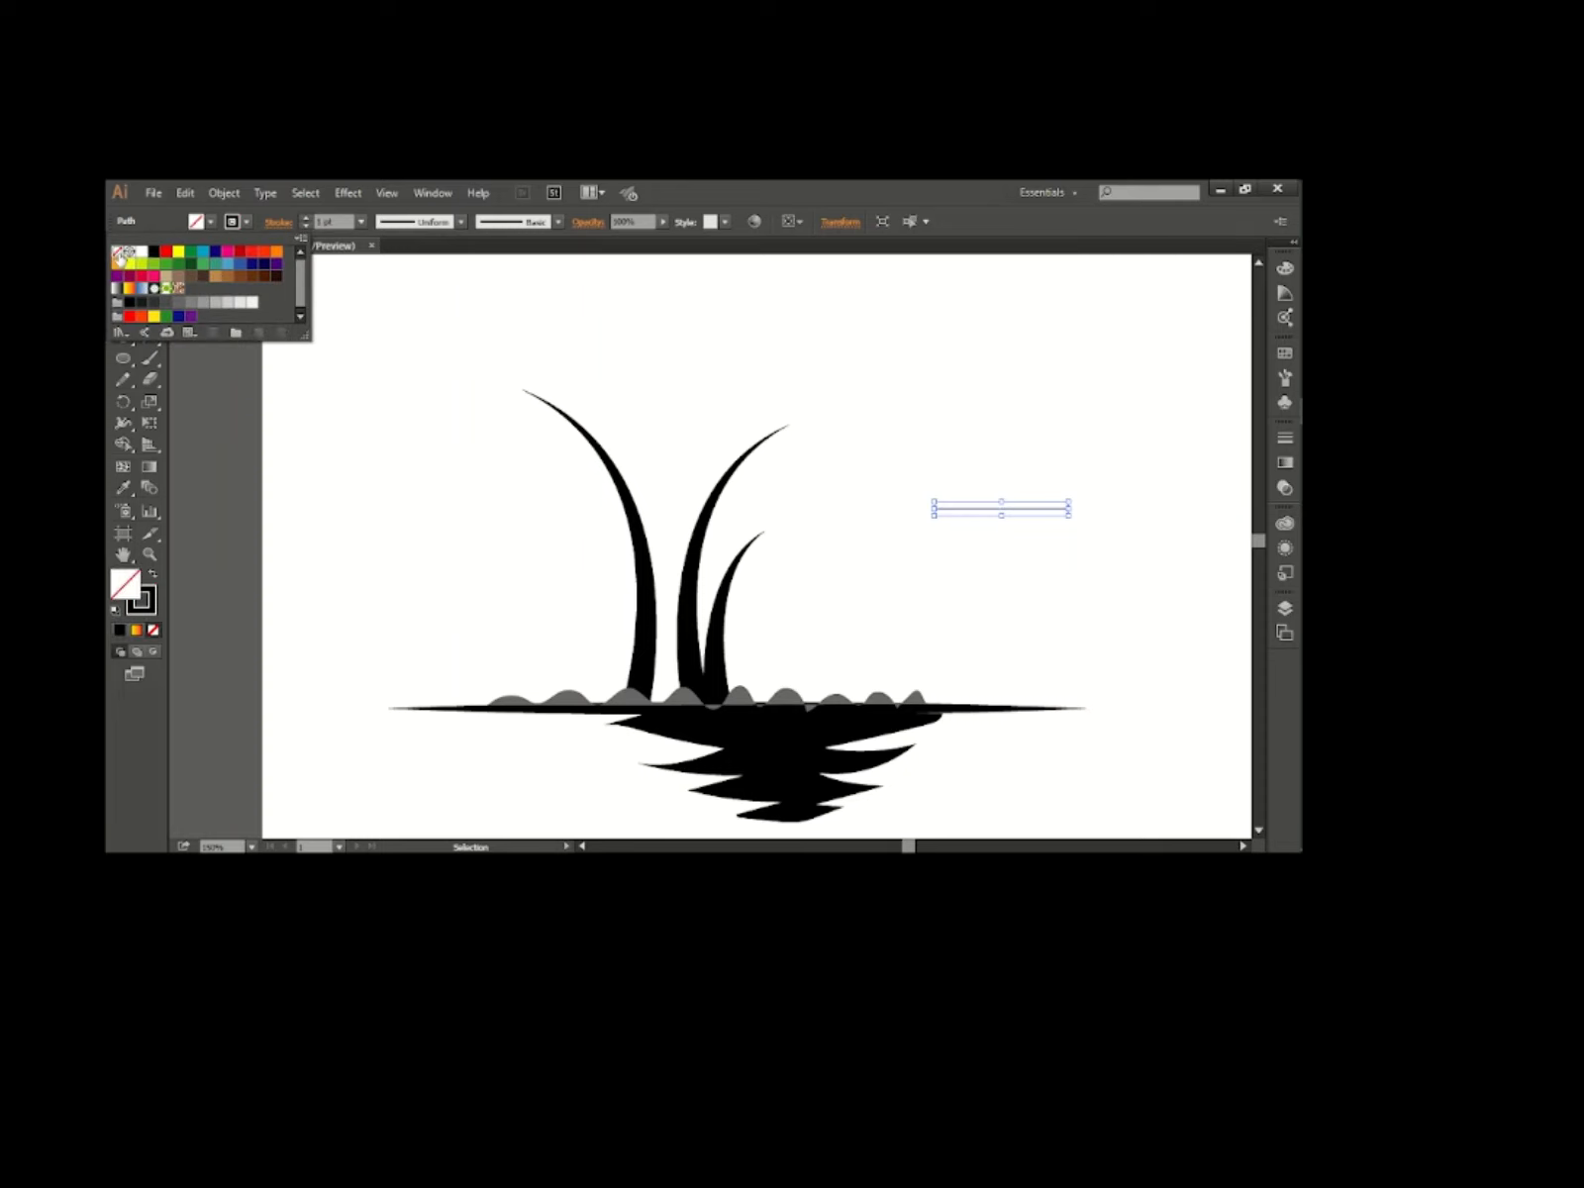
Set the short horizontal line's stroke to 3 pt and apply a tapered triangular width profile.
click(339, 222)
text(3)
key(Return)
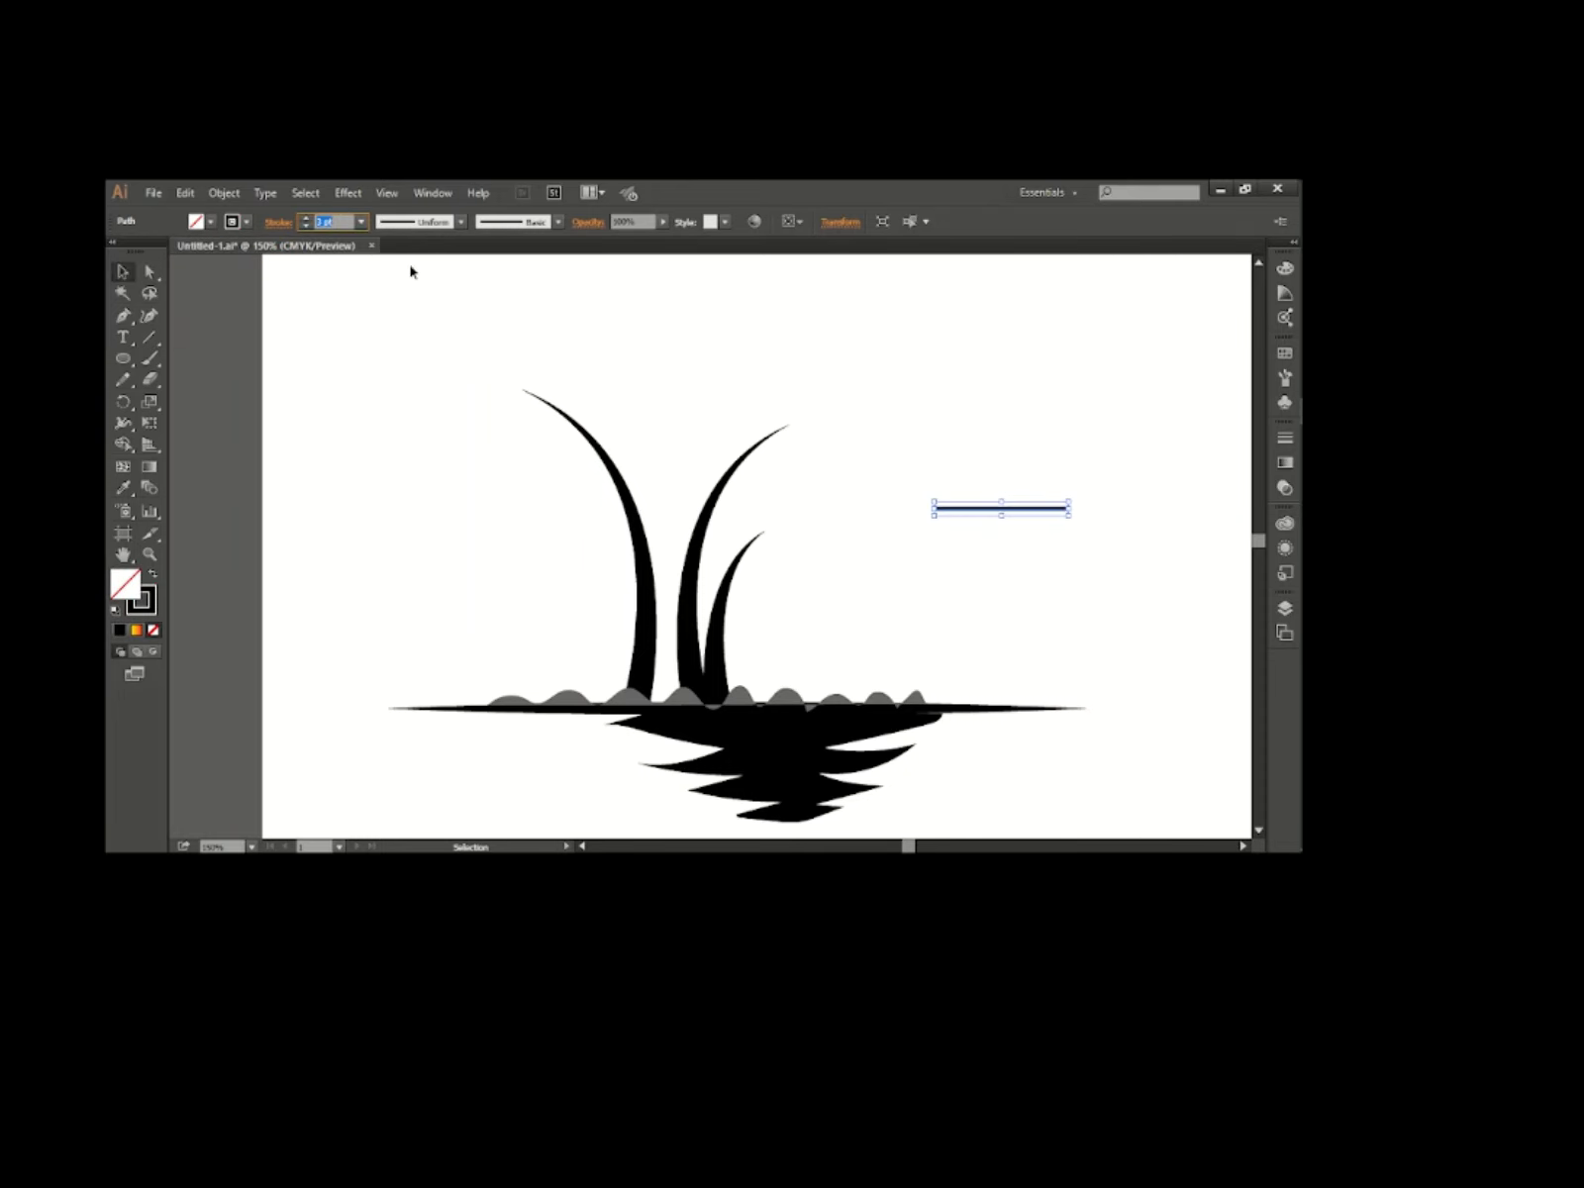
click(415, 231)
click(410, 364)
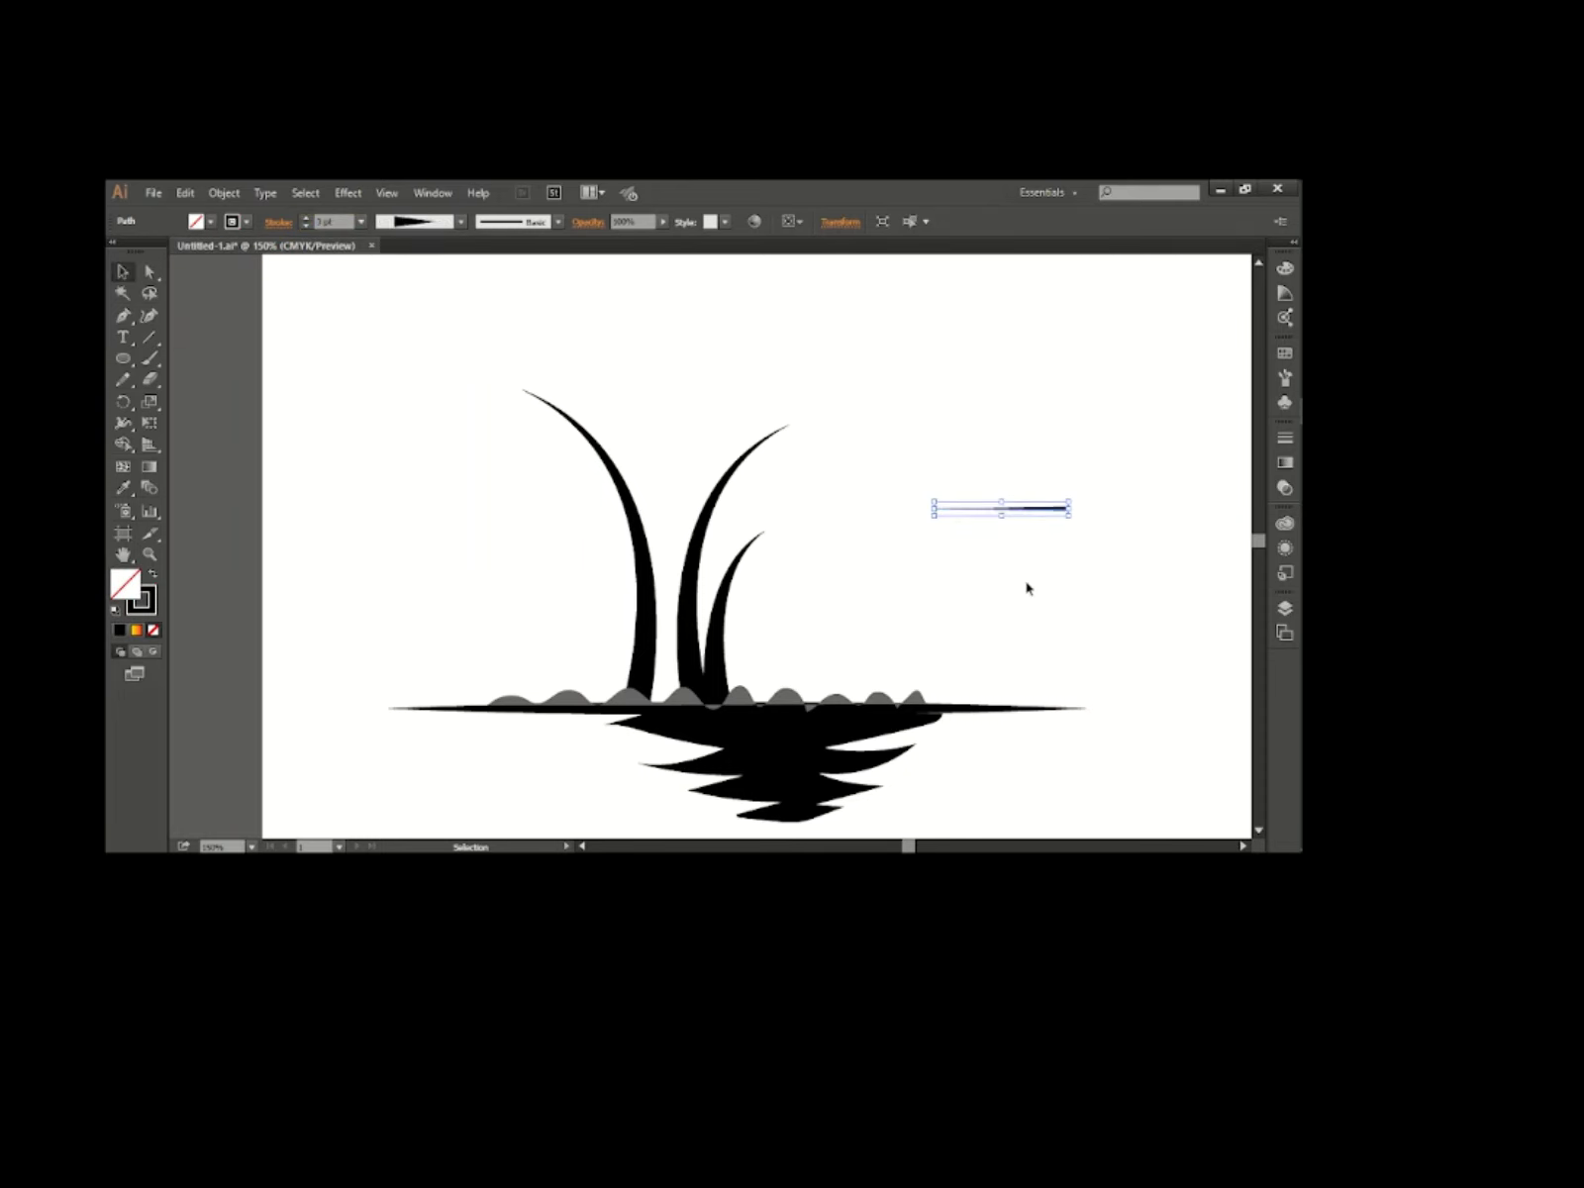
click(1101, 562)
Duplicate the tapered line into a staggered stack of six lines and stretch them all wider.
drag(1064, 512, 1024, 586)
click(1089, 601)
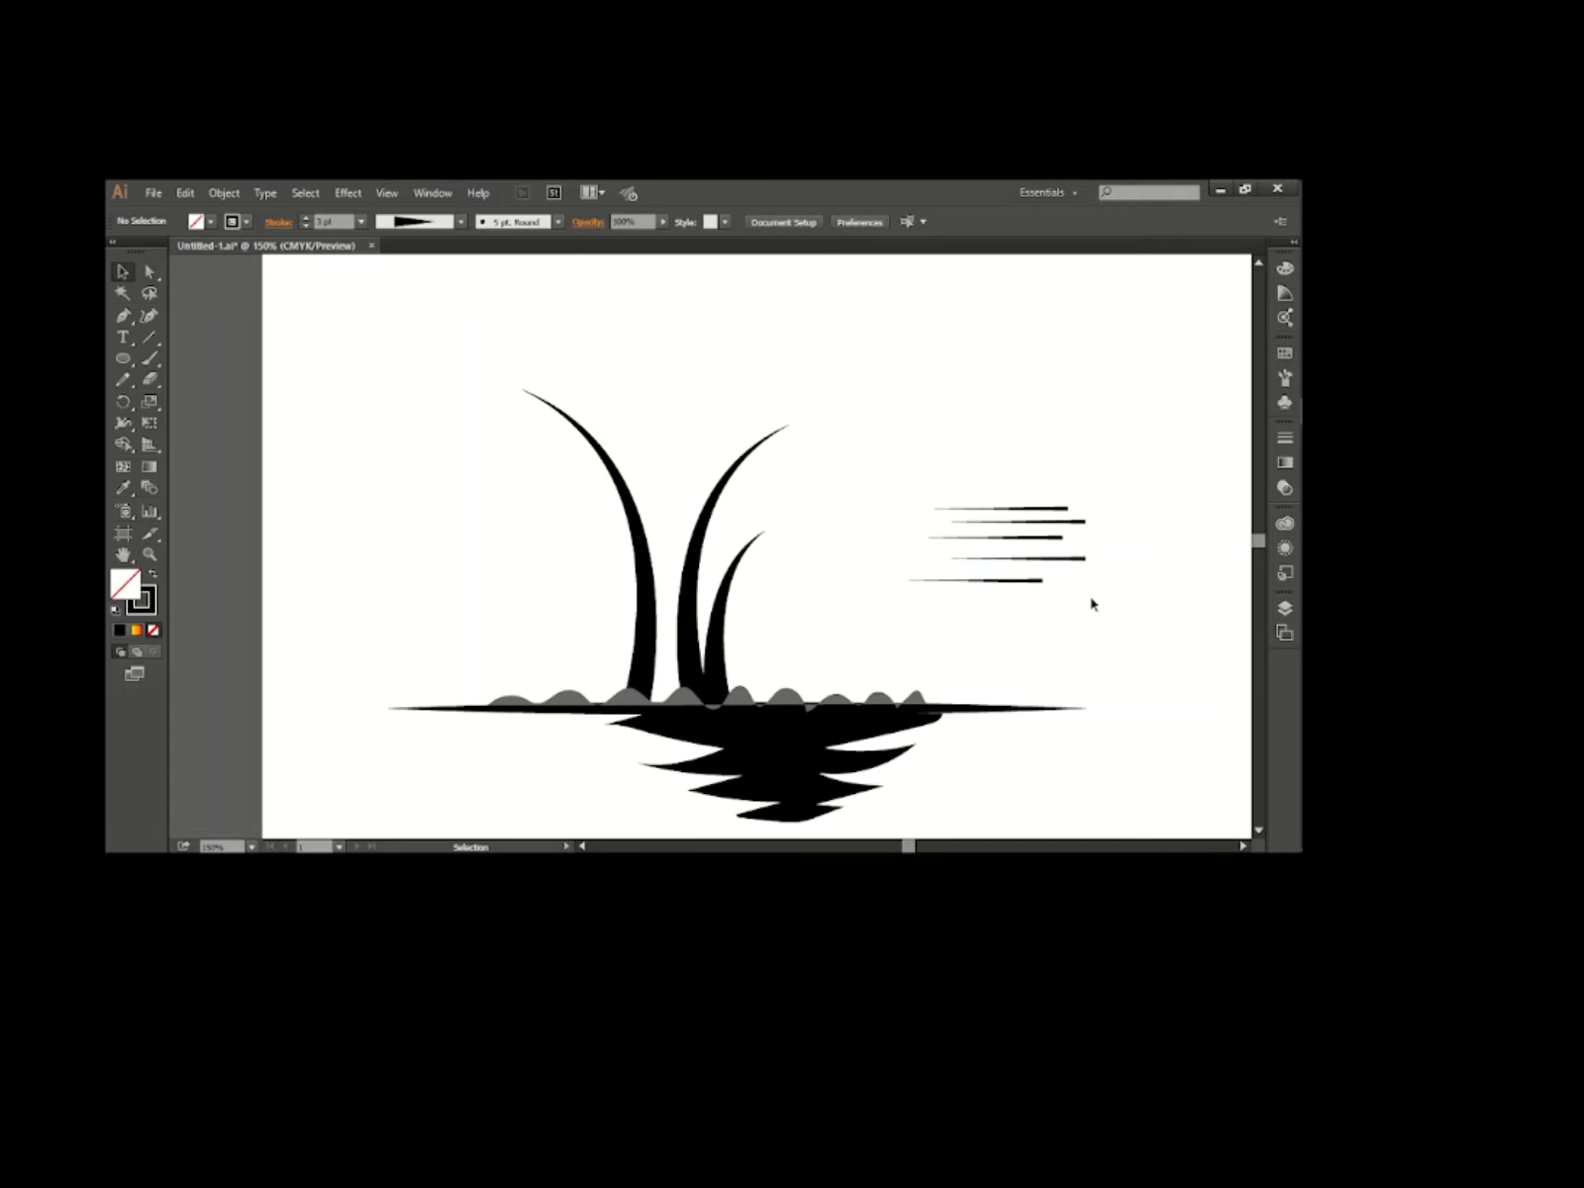
click(1057, 559)
drag(1056, 559, 1087, 619)
click(1170, 572)
click(1100, 626)
drag(1090, 537, 1152, 537)
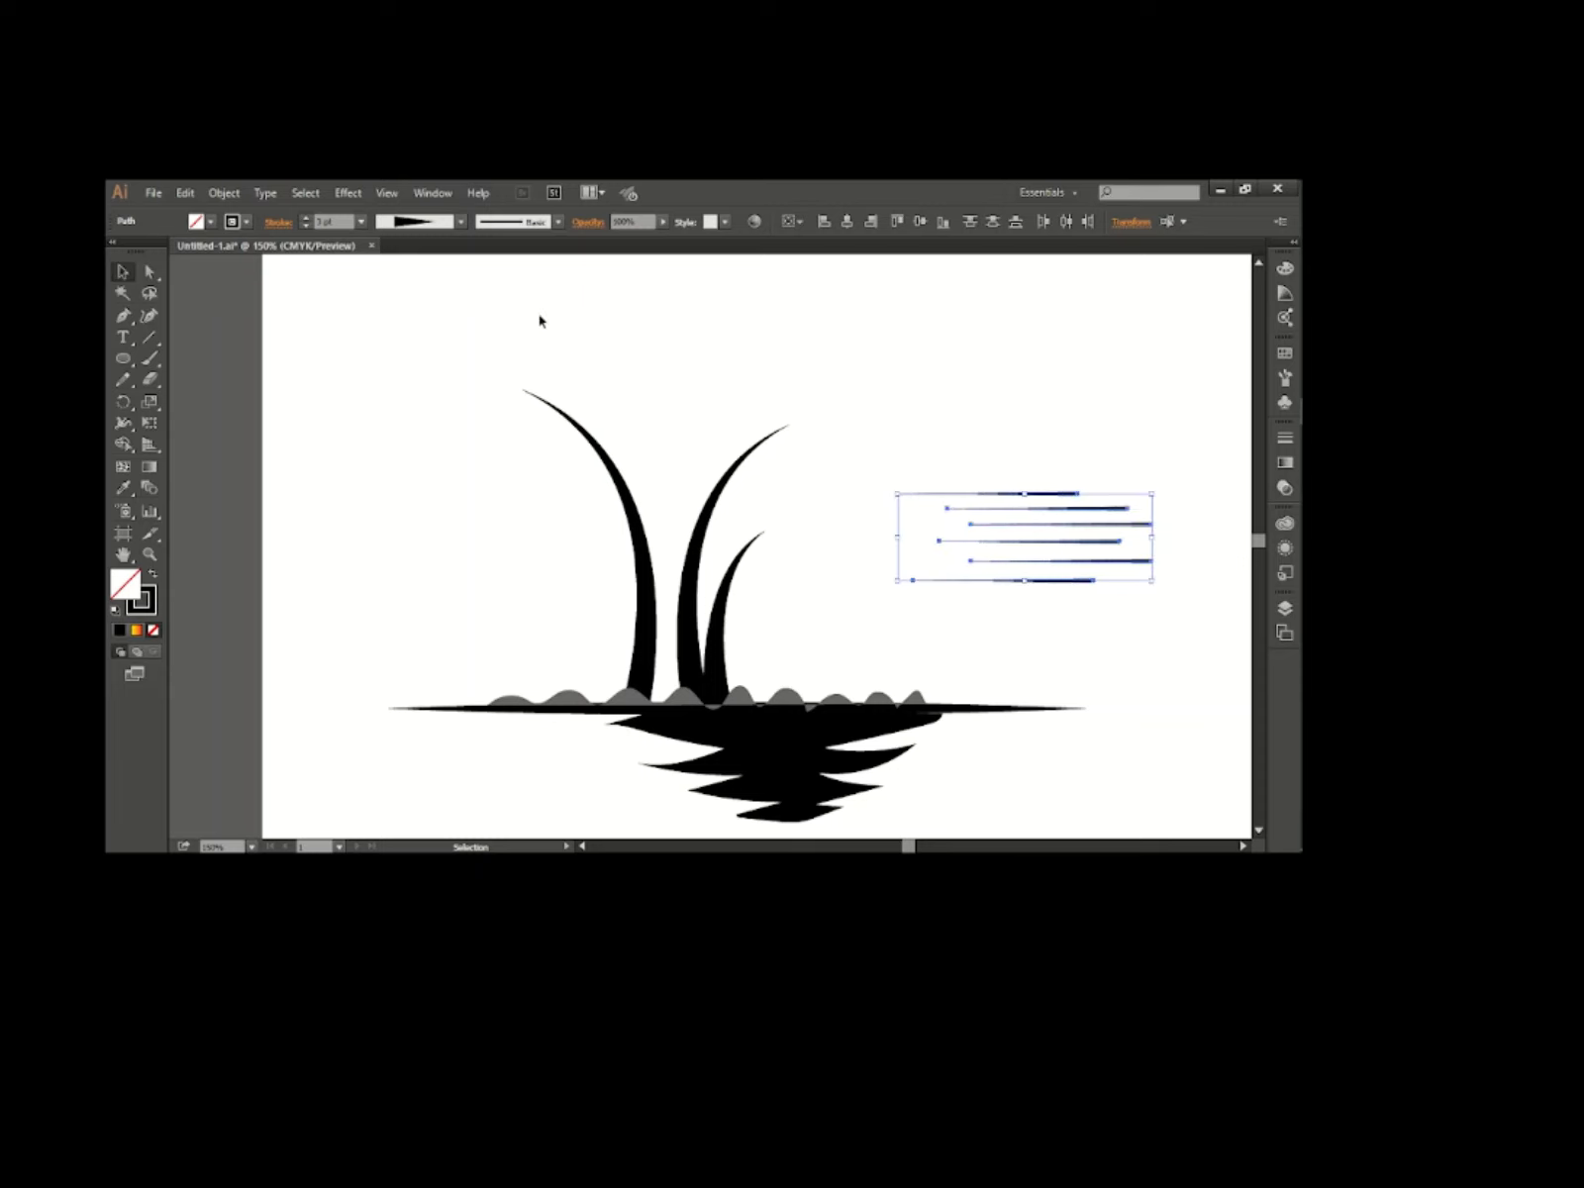
Expand the six tapered lines into black filled shapes and move them down over the ground line's right end.
click(224, 192)
click(297, 398)
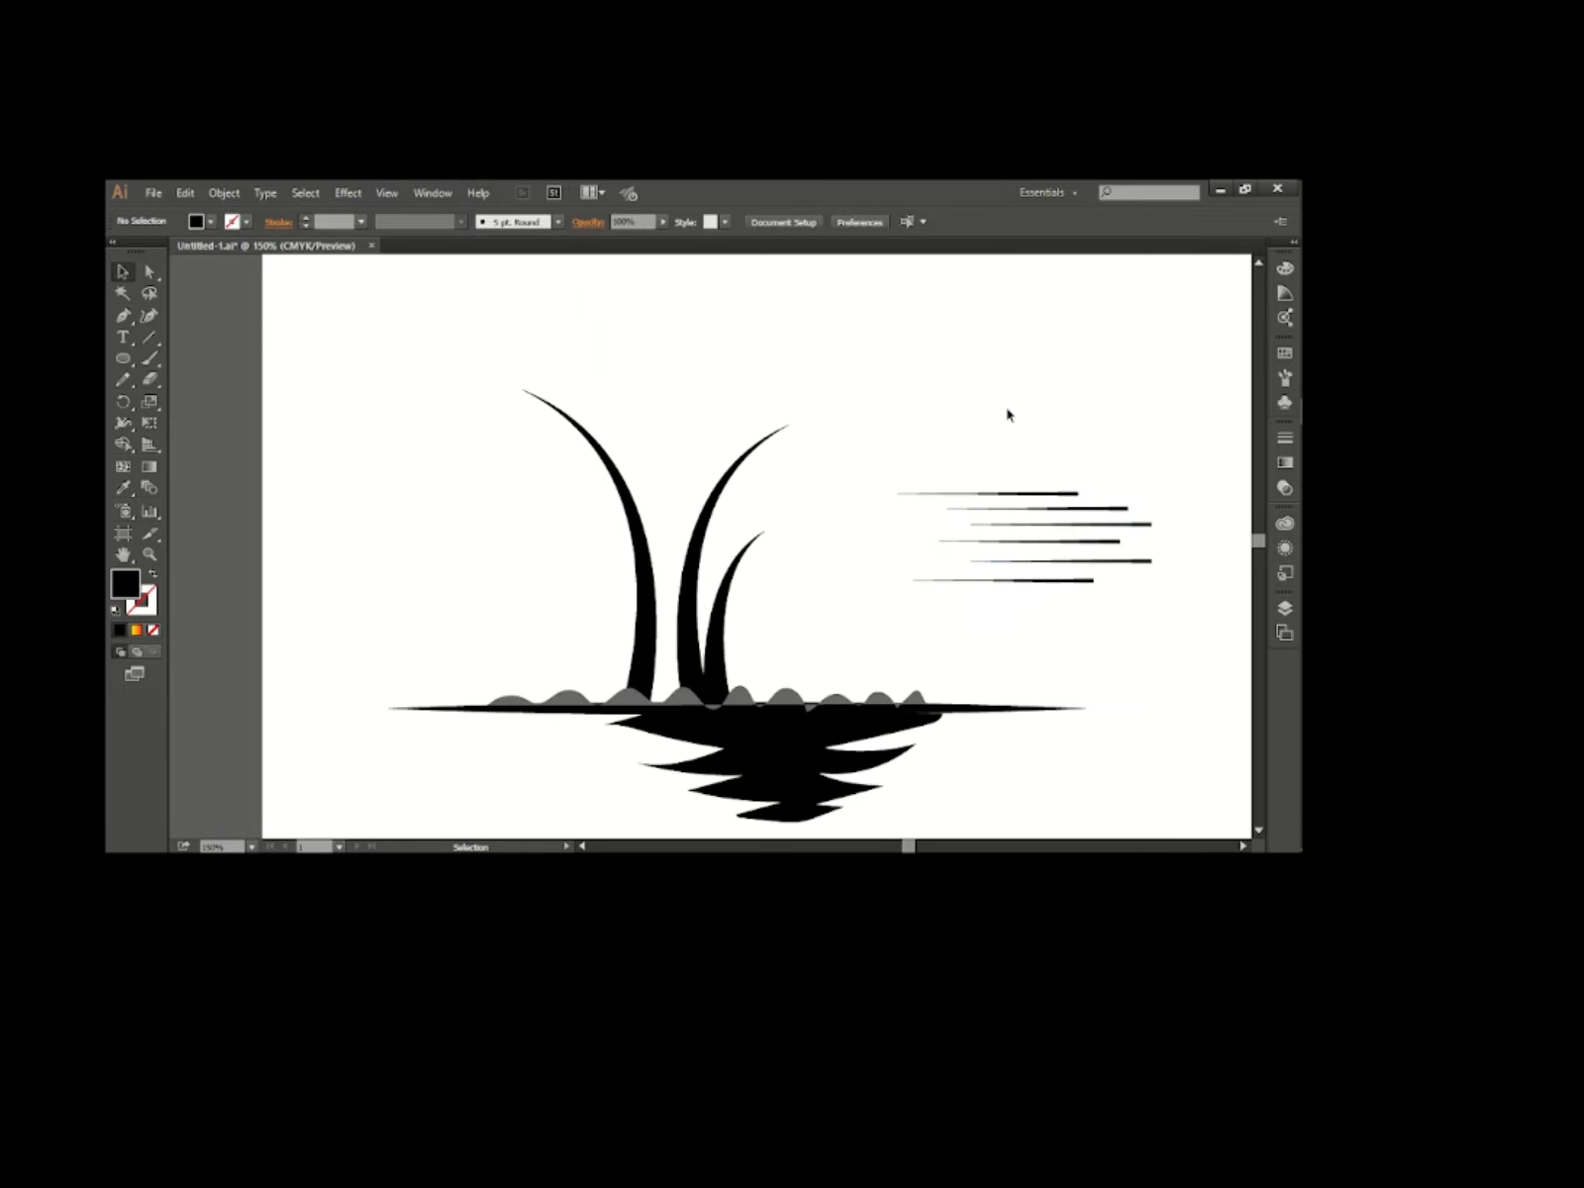
key(a)
click(1137, 662)
drag(1064, 510, 1156, 689)
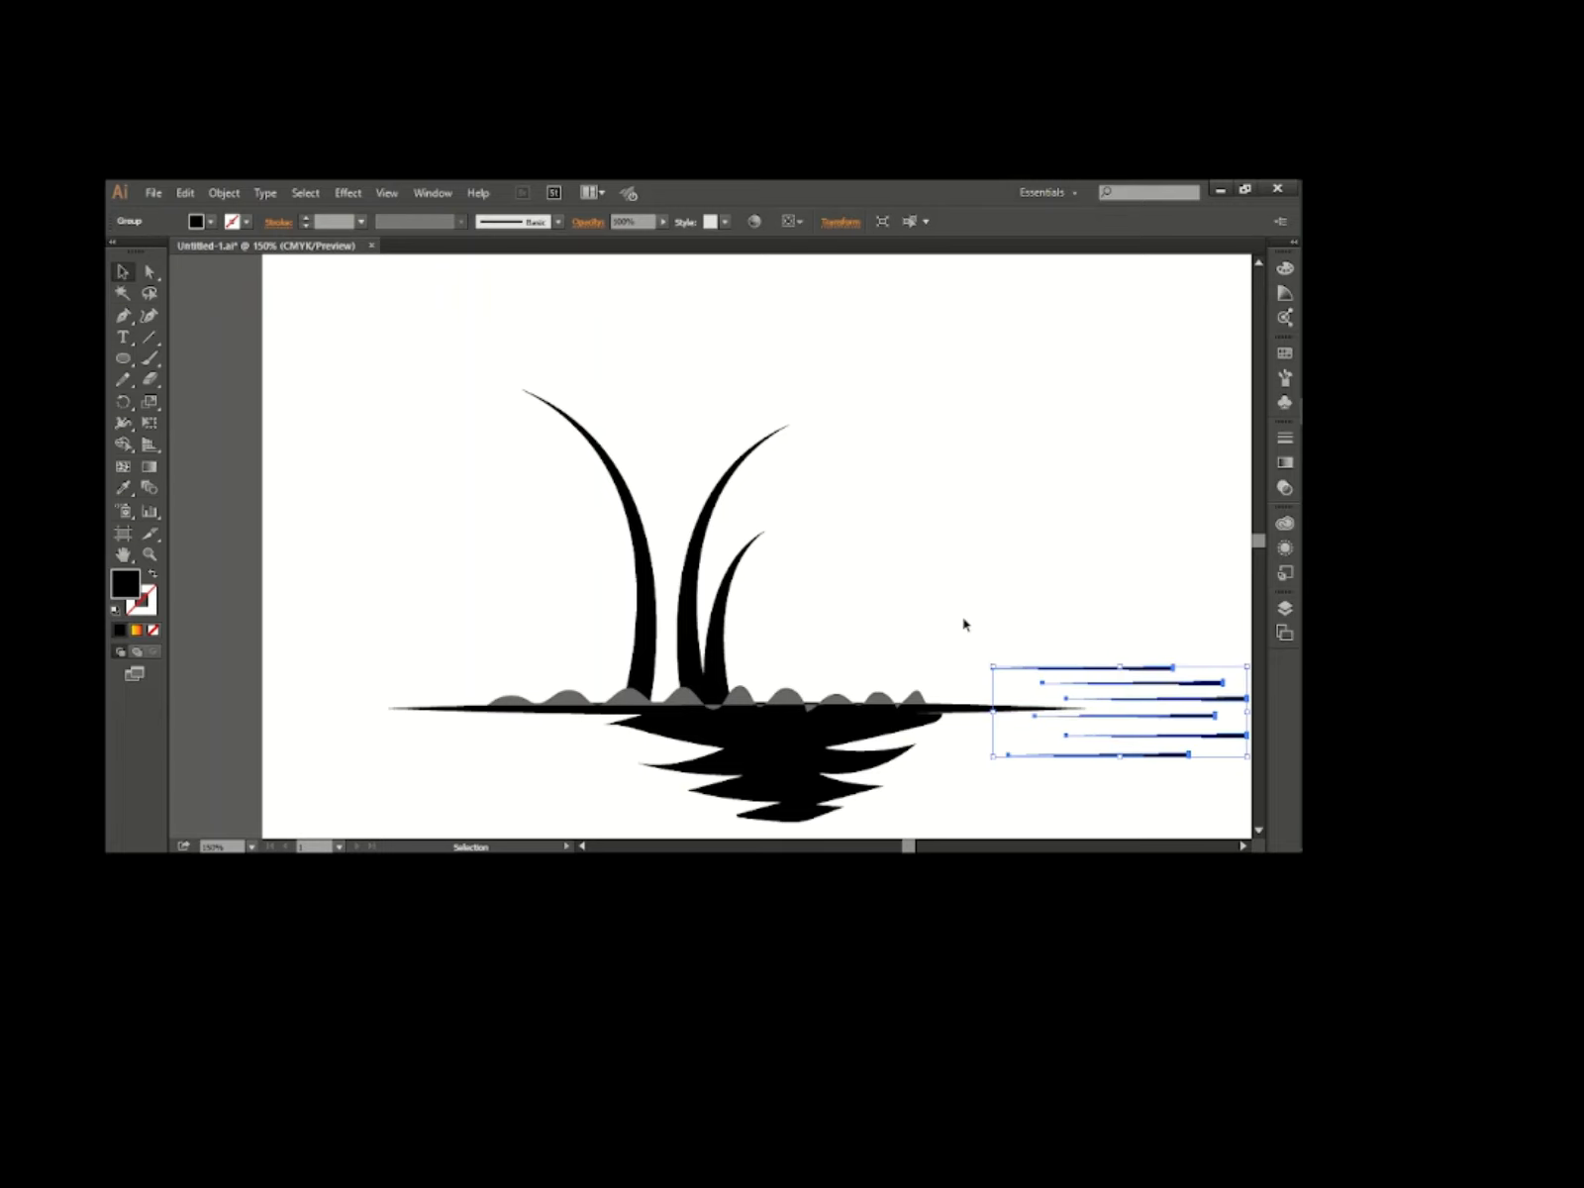
click(965, 626)
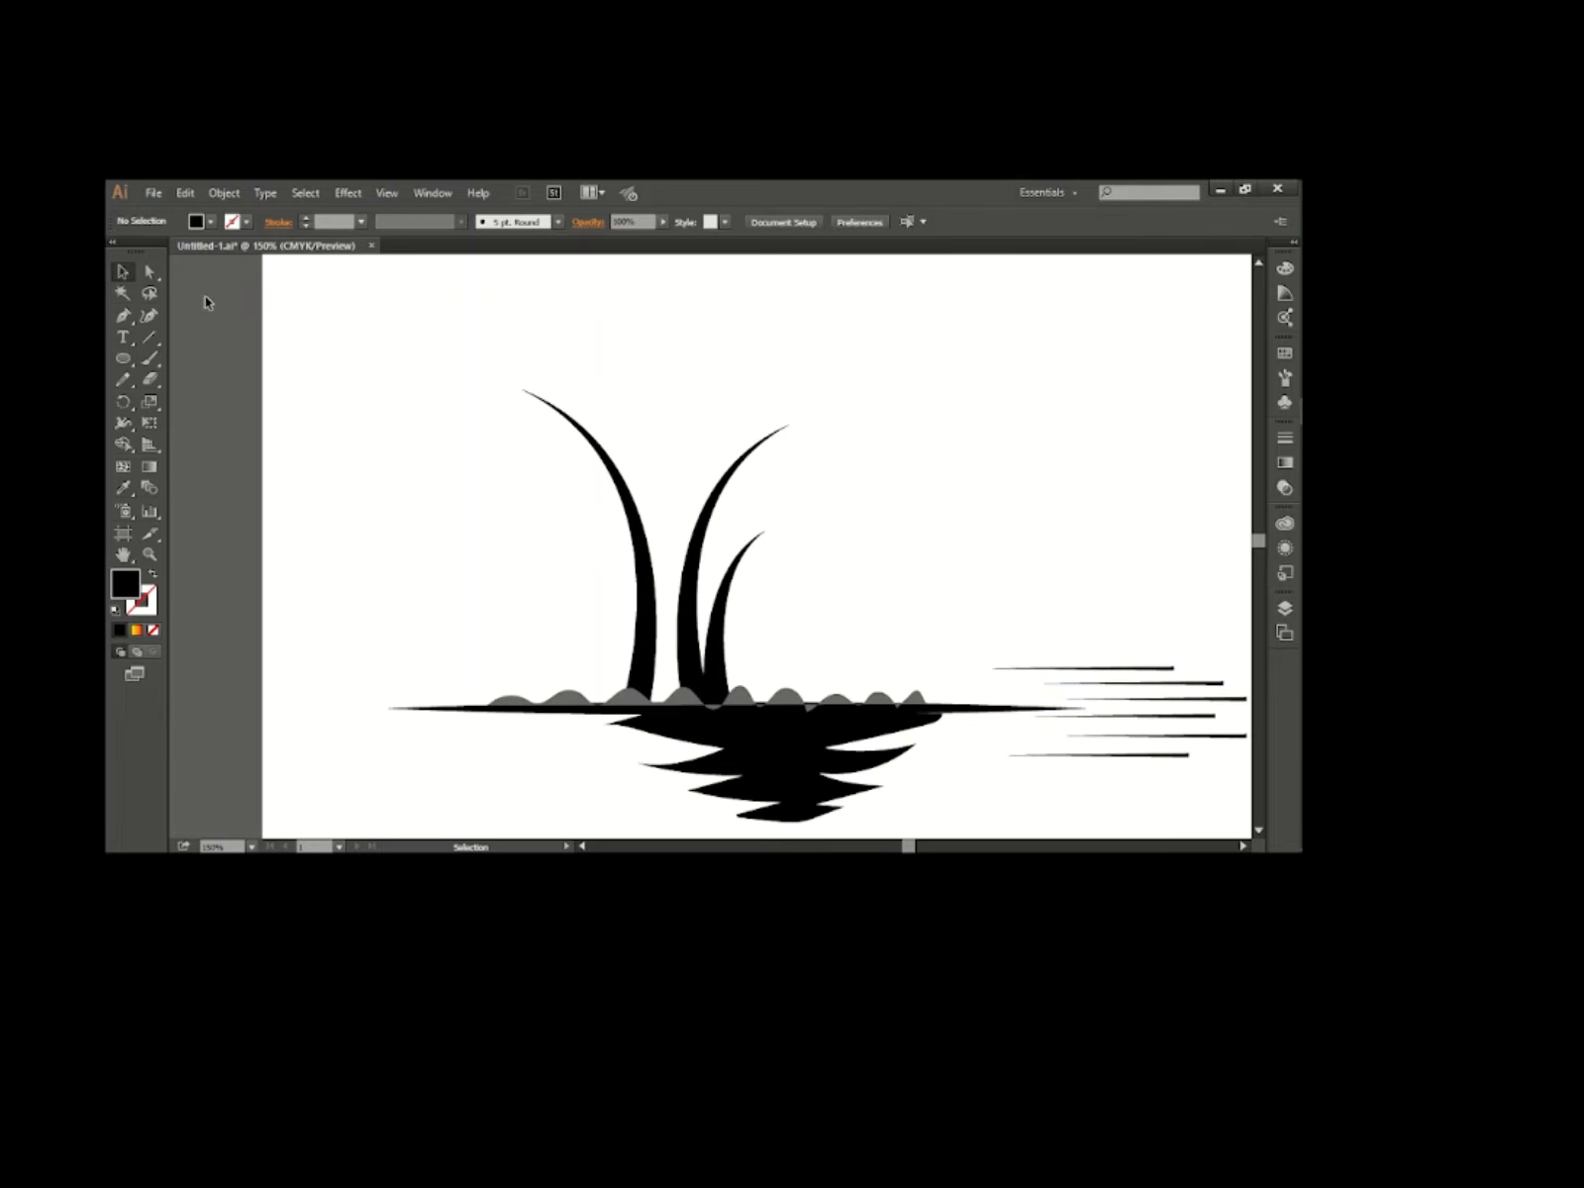
Draw a palm crown of eight rounded leaves with the Pencil tool around the tallest blade's tip and fill it black.
click(123, 379)
mouse_move(524, 390)
mouse_down()
mouse_move(578, 482)
mouse_move(551, 476)
mouse_move(515, 425)
mouse_move(490, 504)
mouse_move(473, 478)
mouse_move(484, 422)
mouse_move(415, 467)
mouse_move(398, 454)
mouse_move(461, 414)
mouse_move(396, 402)
mouse_move(395, 383)
mouse_move(474, 395)
mouse_move(441, 345)
mouse_move(498, 372)
mouse_move(492, 320)
mouse_move(521, 362)
mouse_move(558, 319)
mouse_move(590, 333)
mouse_move(525, 370)
mouse_move(597, 390)
mouse_move(526, 390)
mouse_up()
click(122, 270)
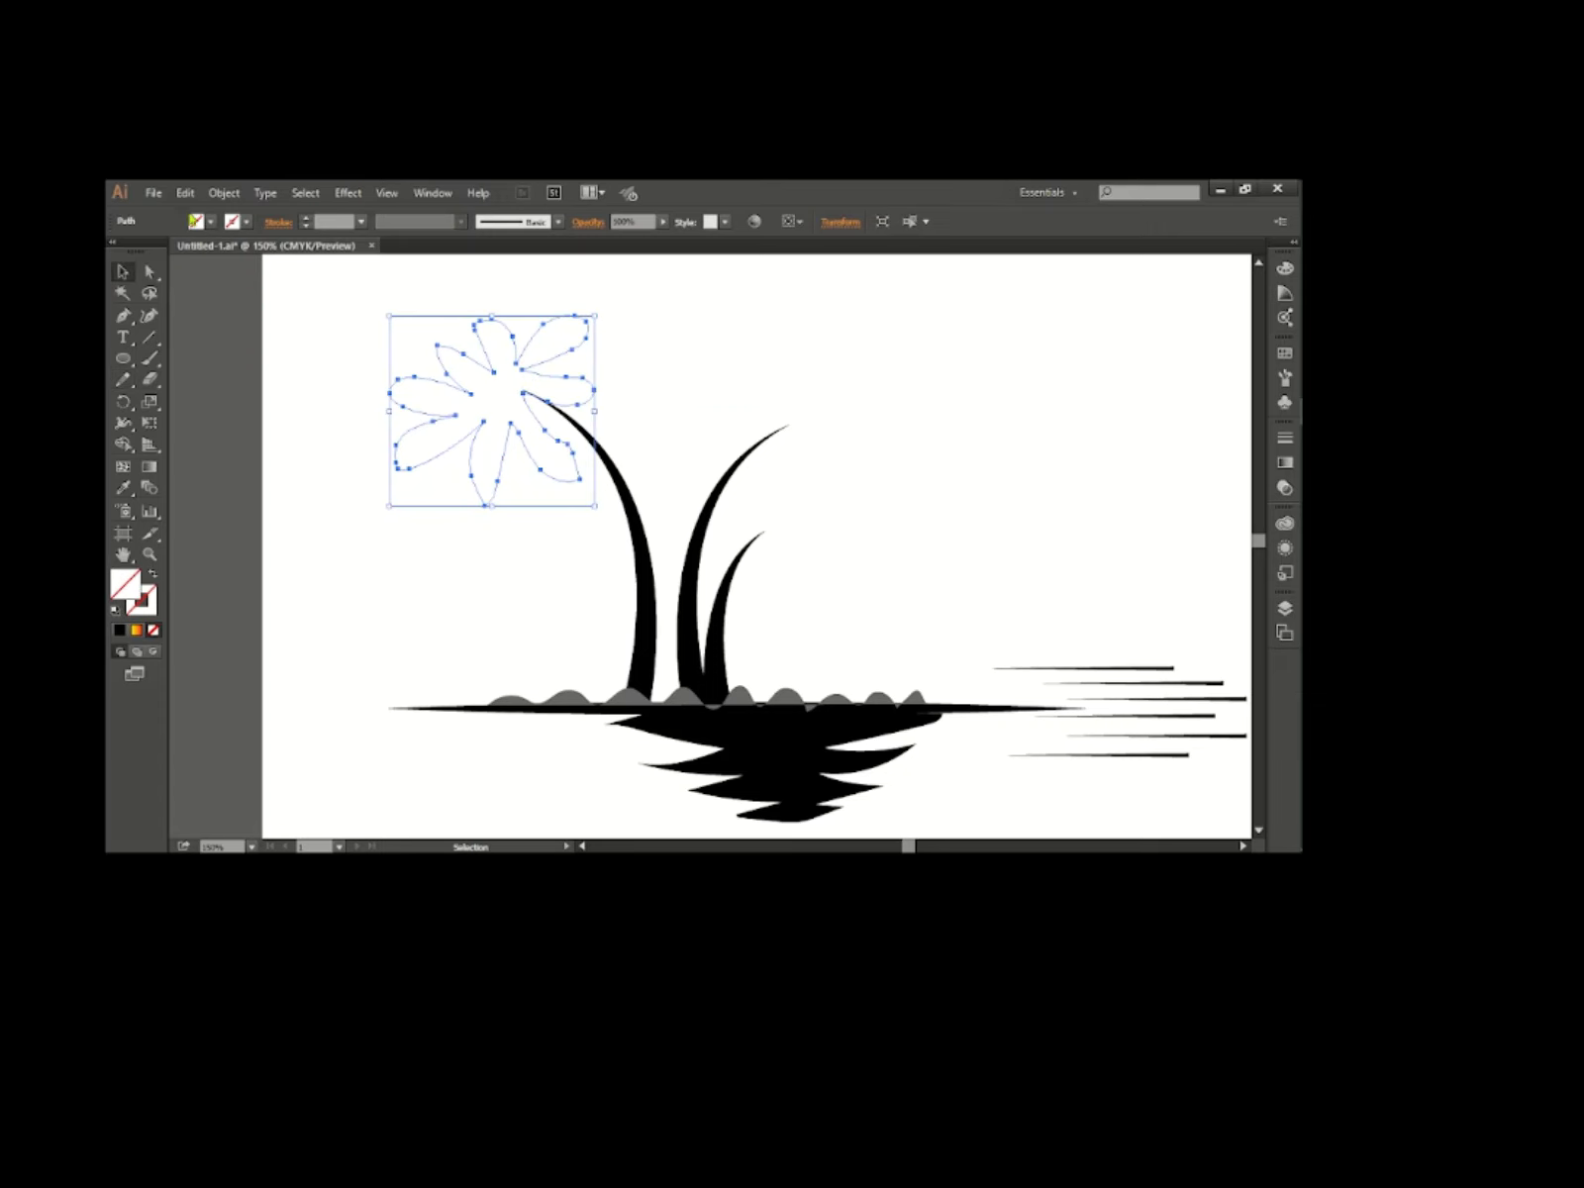
click(196, 221)
click(154, 248)
click(259, 409)
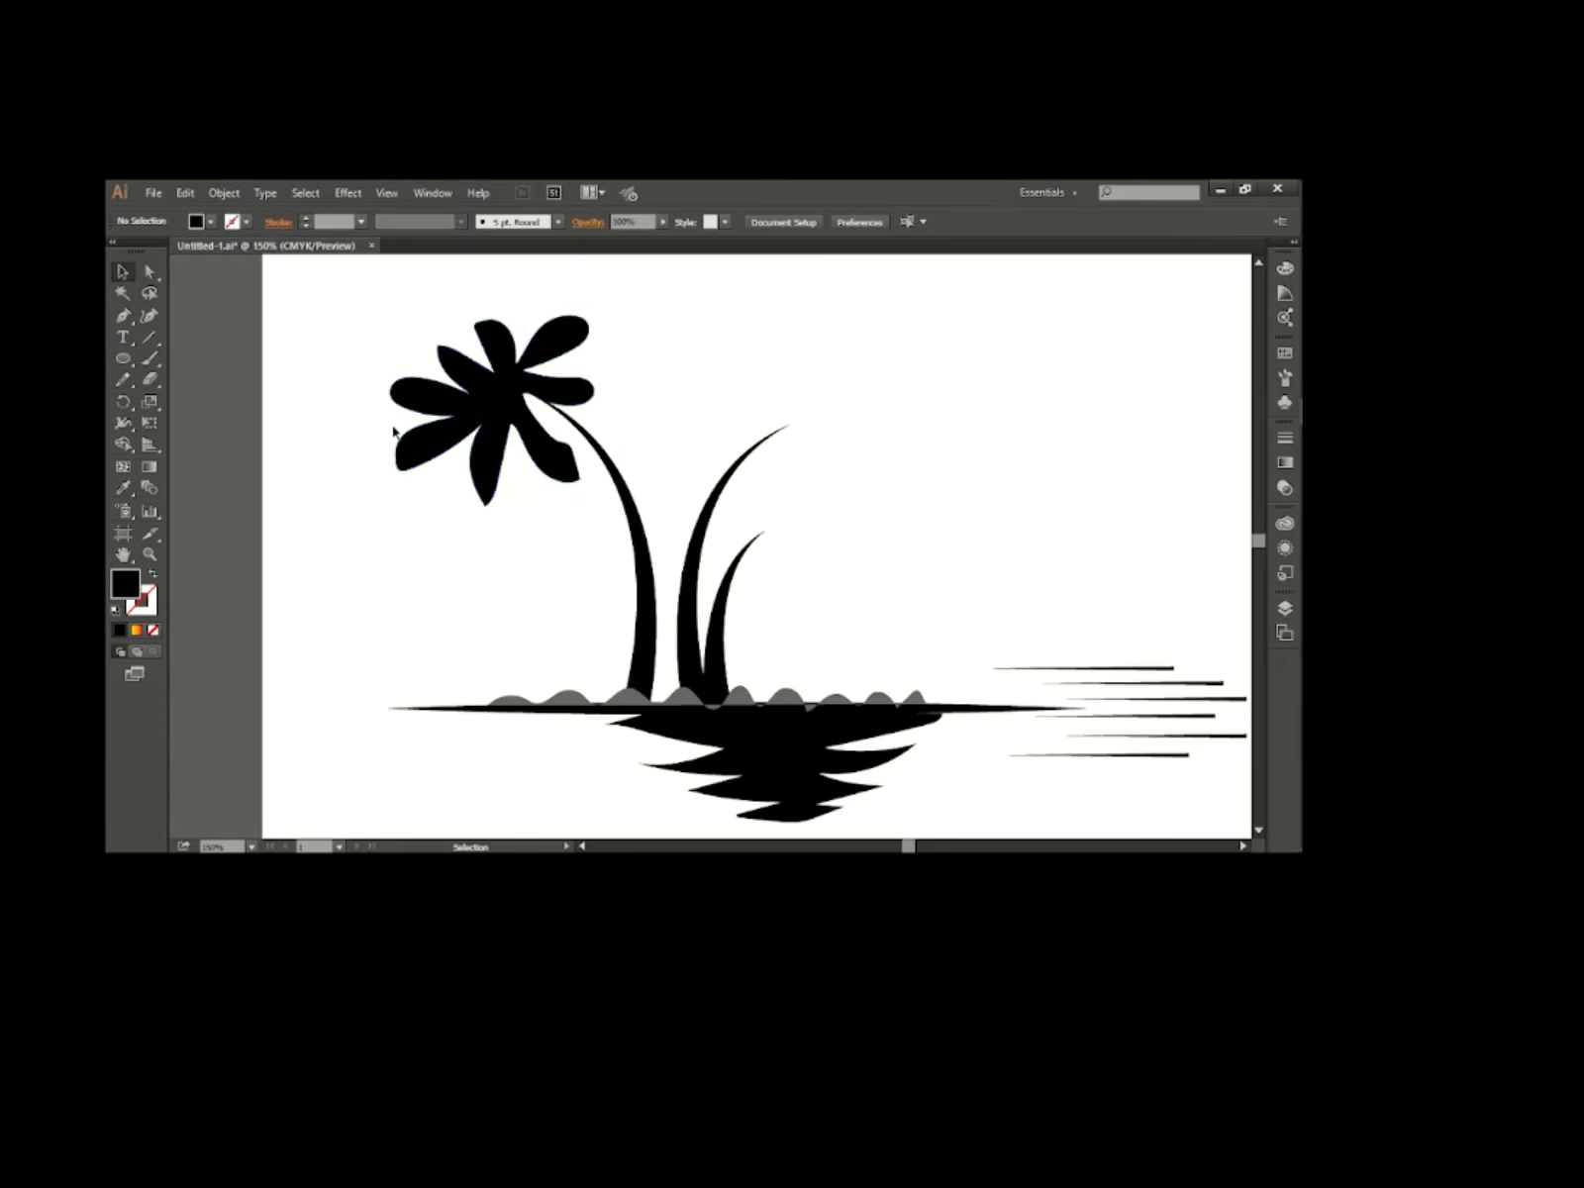
Shift the black leaf crown slightly right so it sits on the tip of the tallest trunk.
mouse_move(496, 398)
mouse_down()
mouse_move(502, 385)
mouse_move(509, 423)
mouse_up()
click(322, 474)
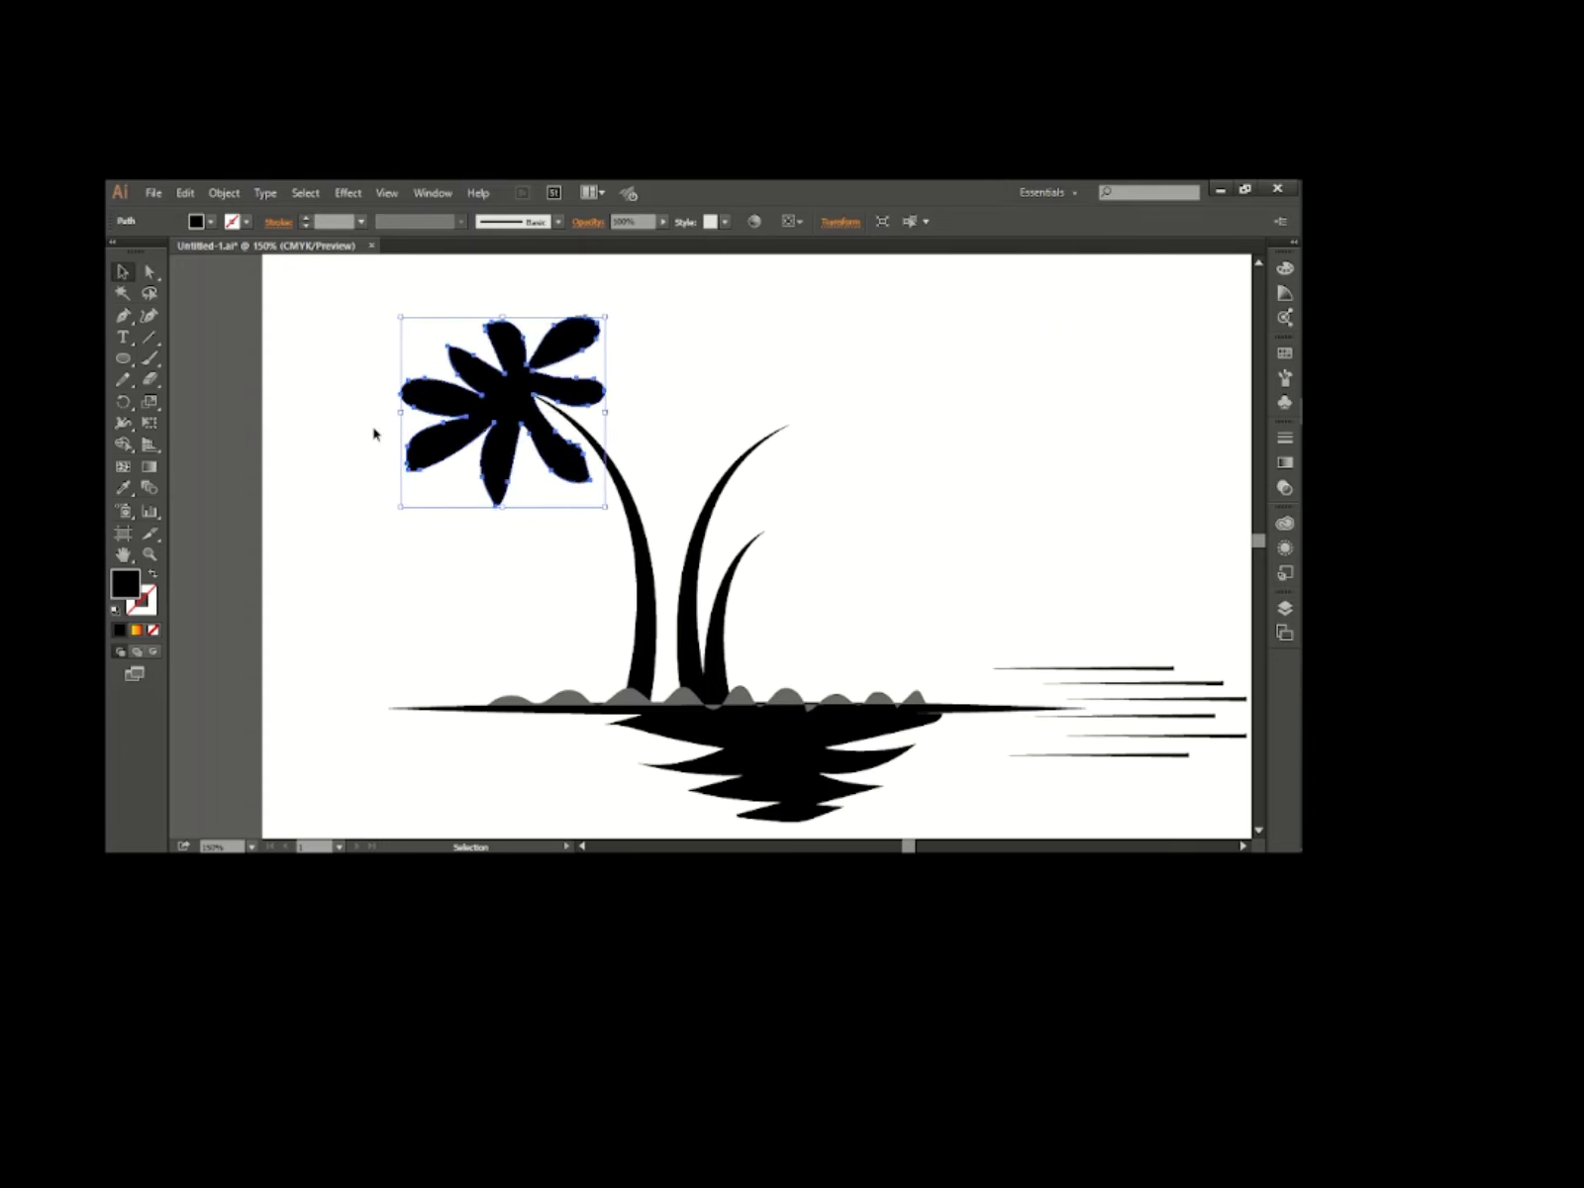
click(373, 433)
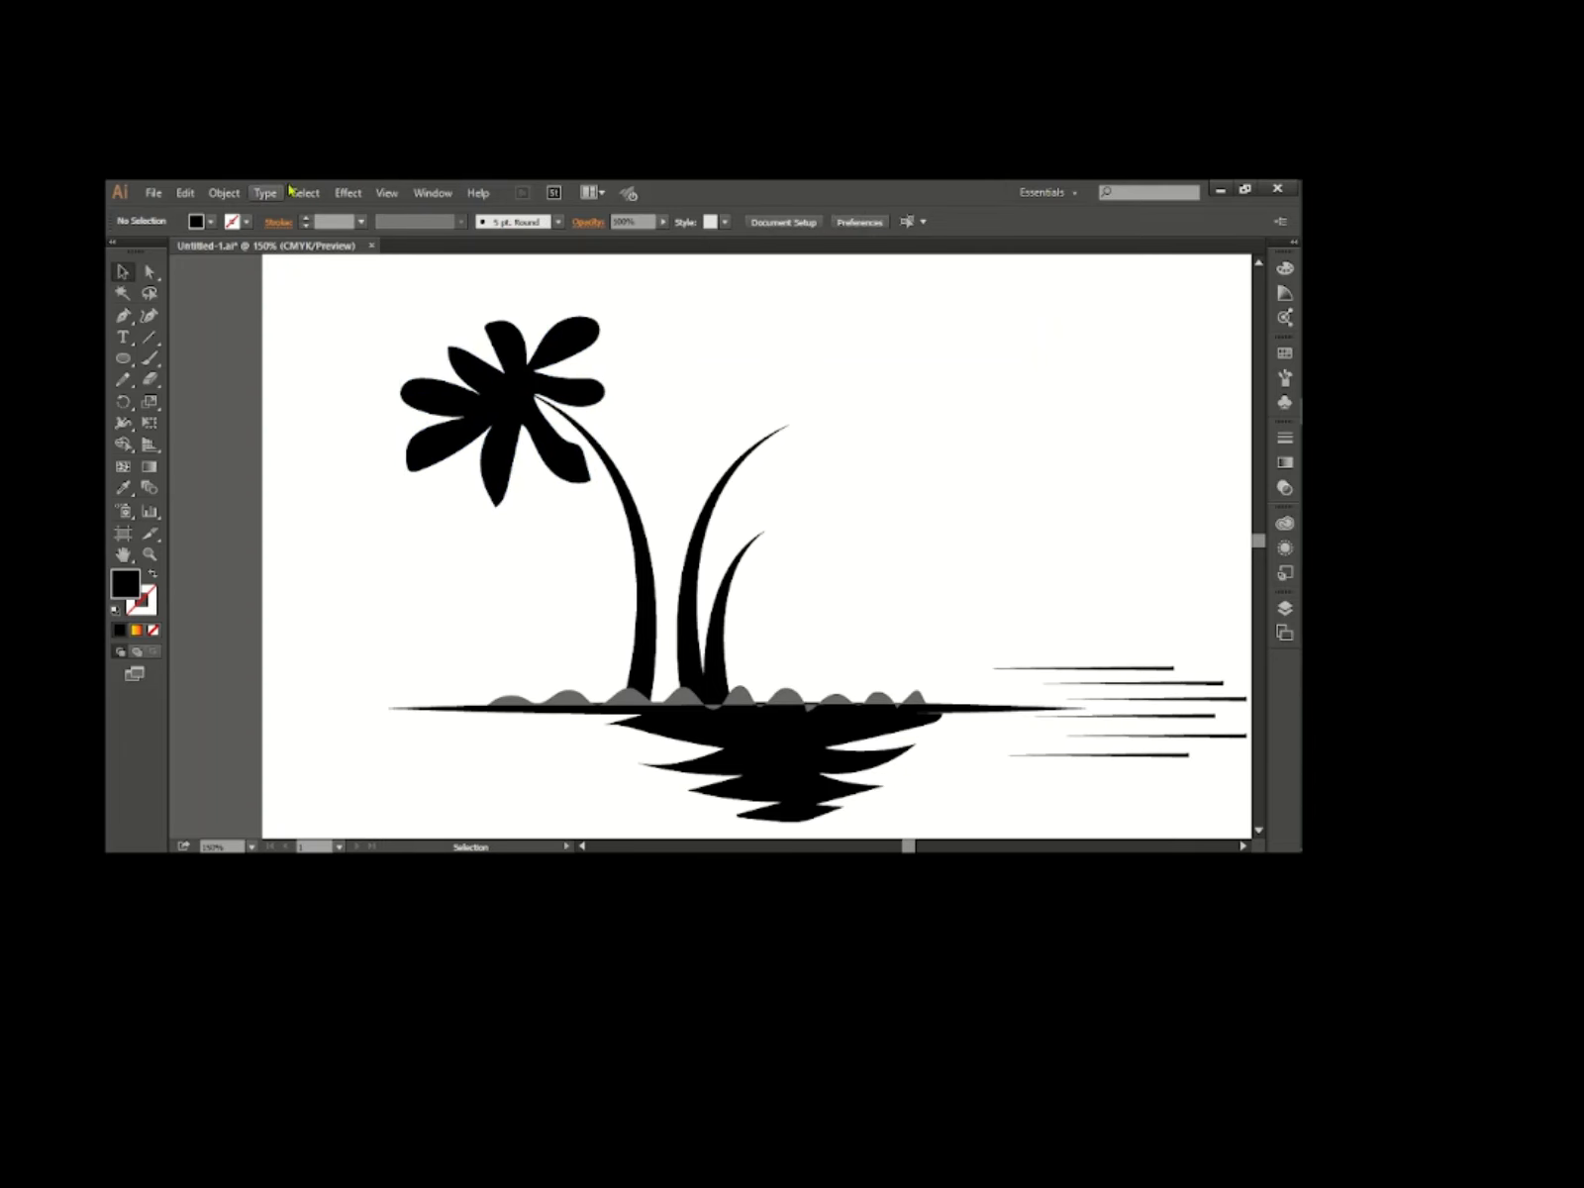
Copy the leaf crown to the middle trunk's tip, rotating it about 45° and shrinking it to fit.
drag(583, 313, 911, 551)
key(ctrl)
key(ctrl+z)
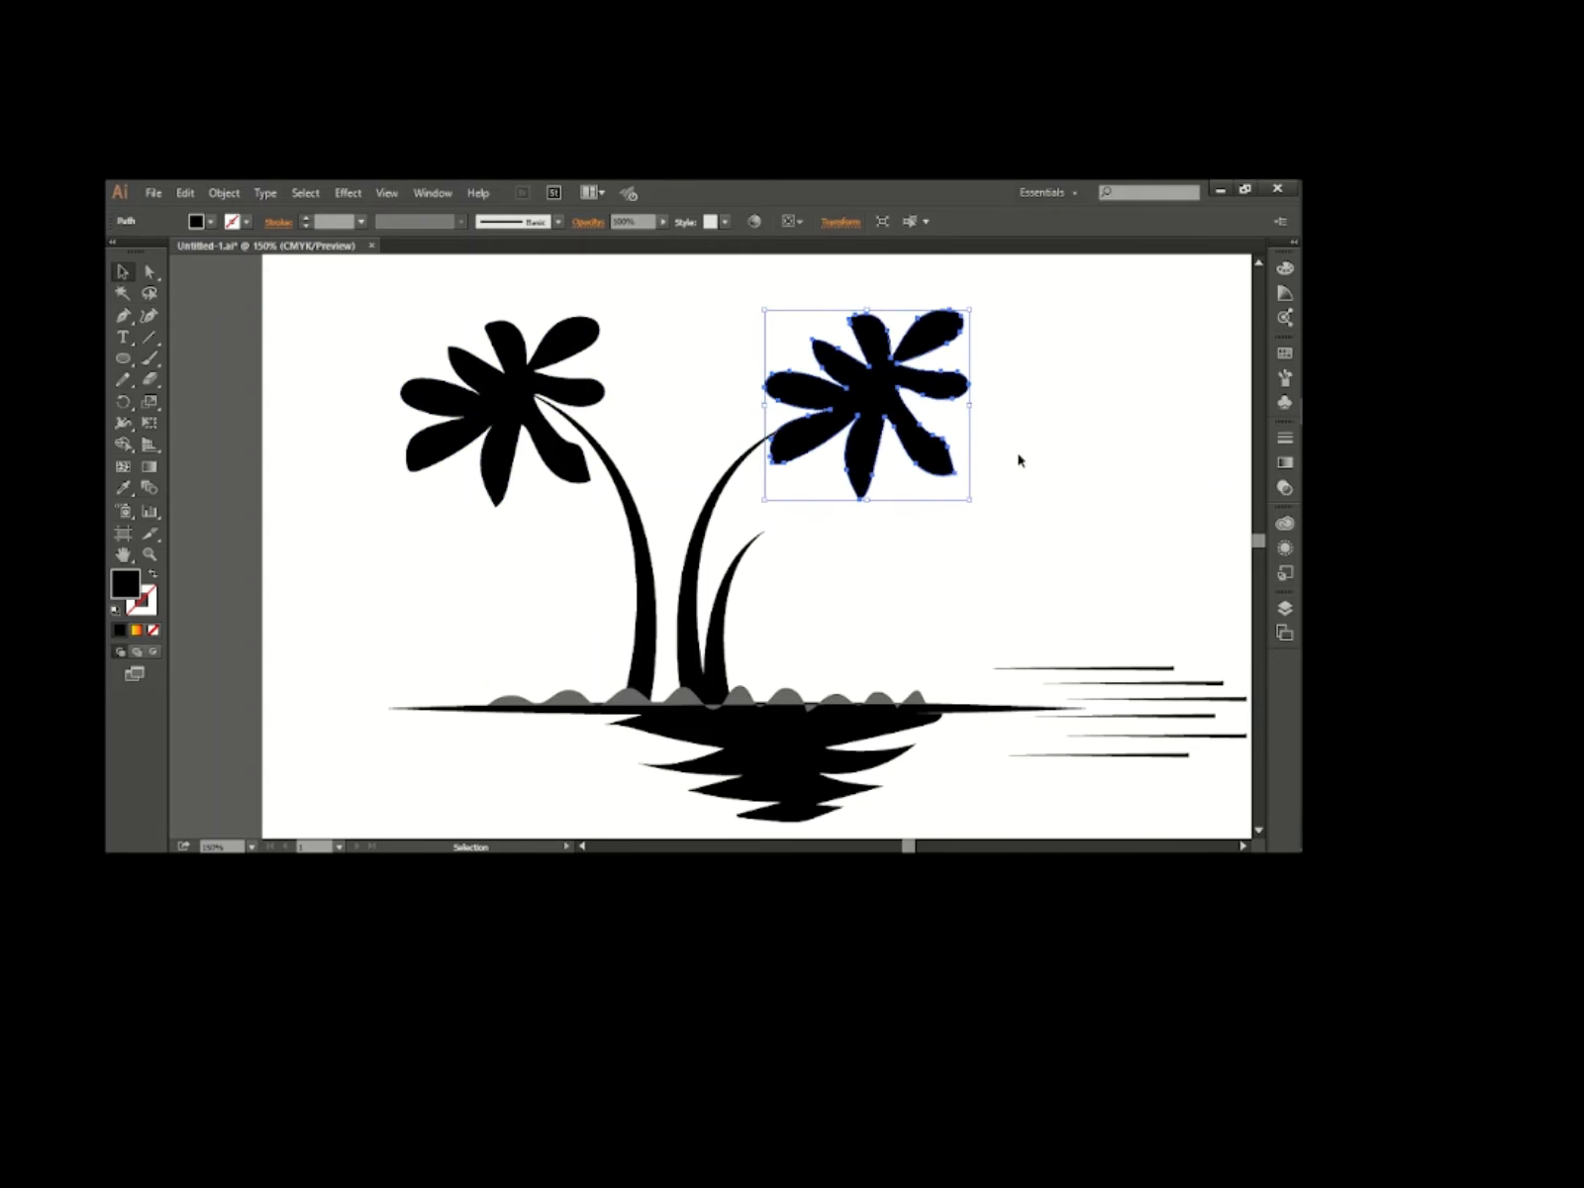
drag(975, 303, 868, 545)
drag(883, 428, 810, 424)
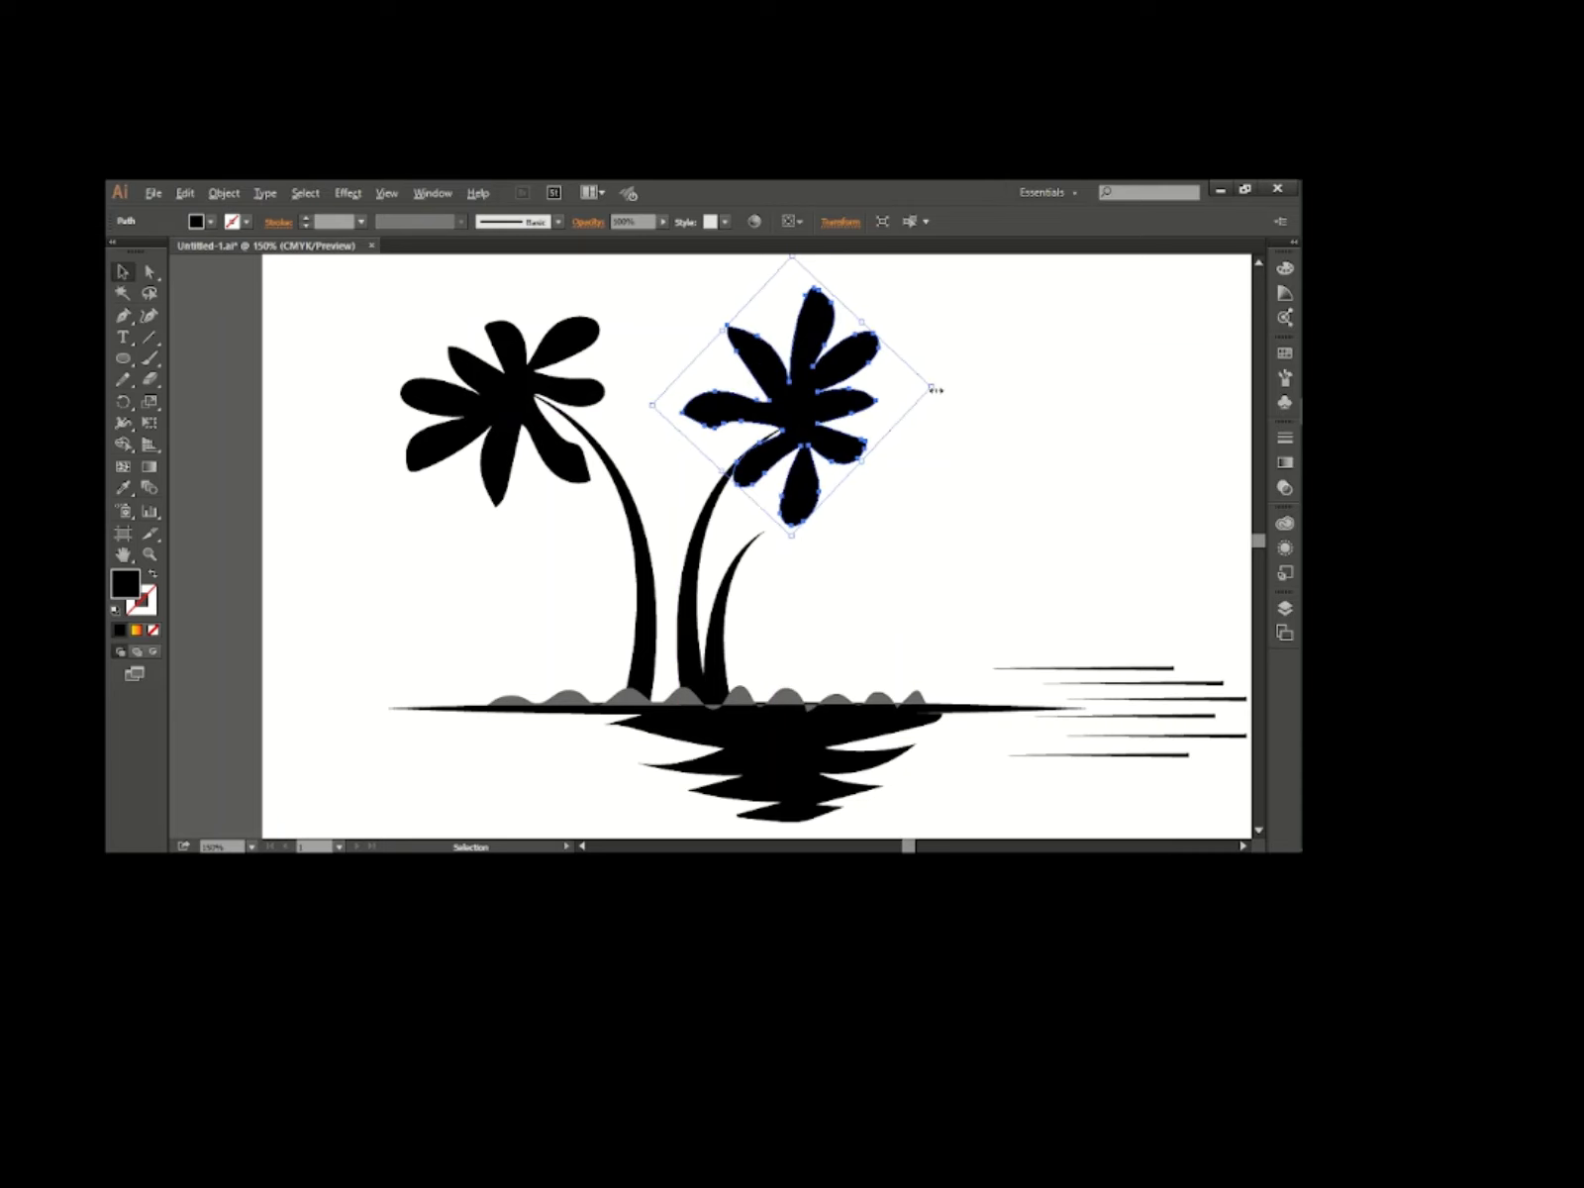
drag(931, 389, 802, 422)
click(912, 470)
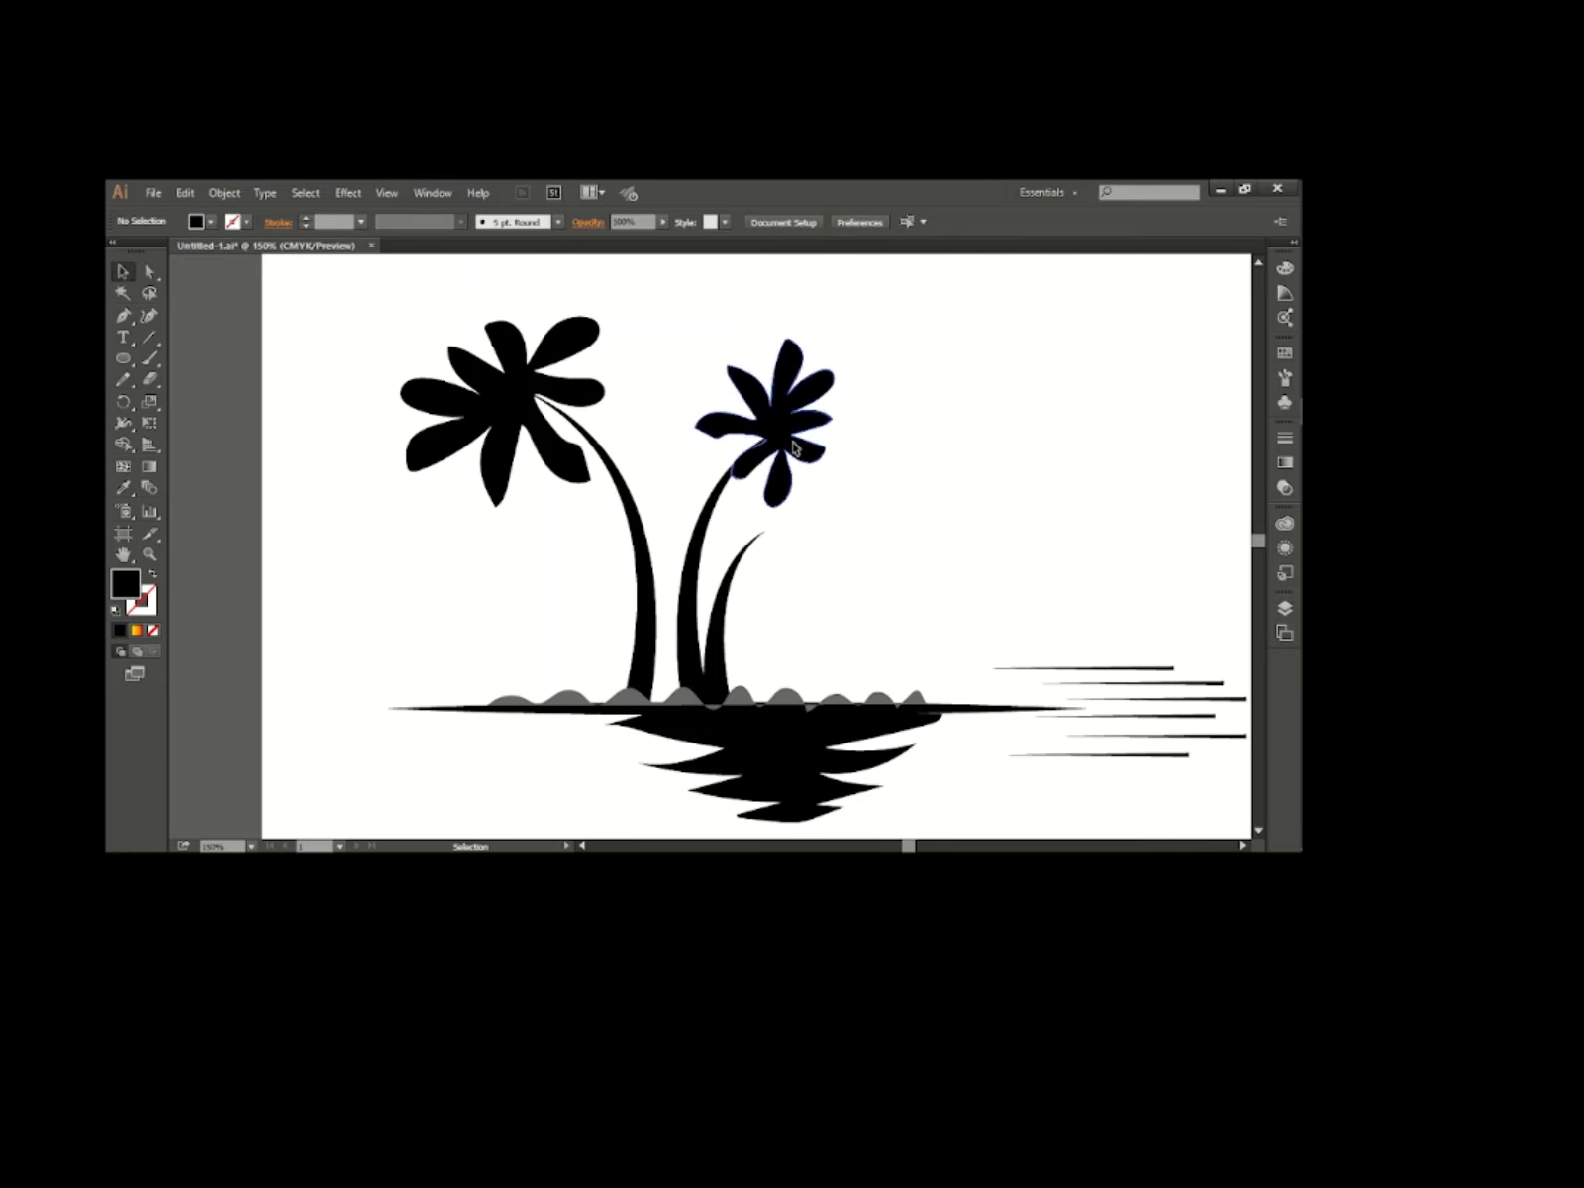
Copy the middle crown onto the shortest trunk's tip and scale the copy down to roughly half size.
click(814, 386)
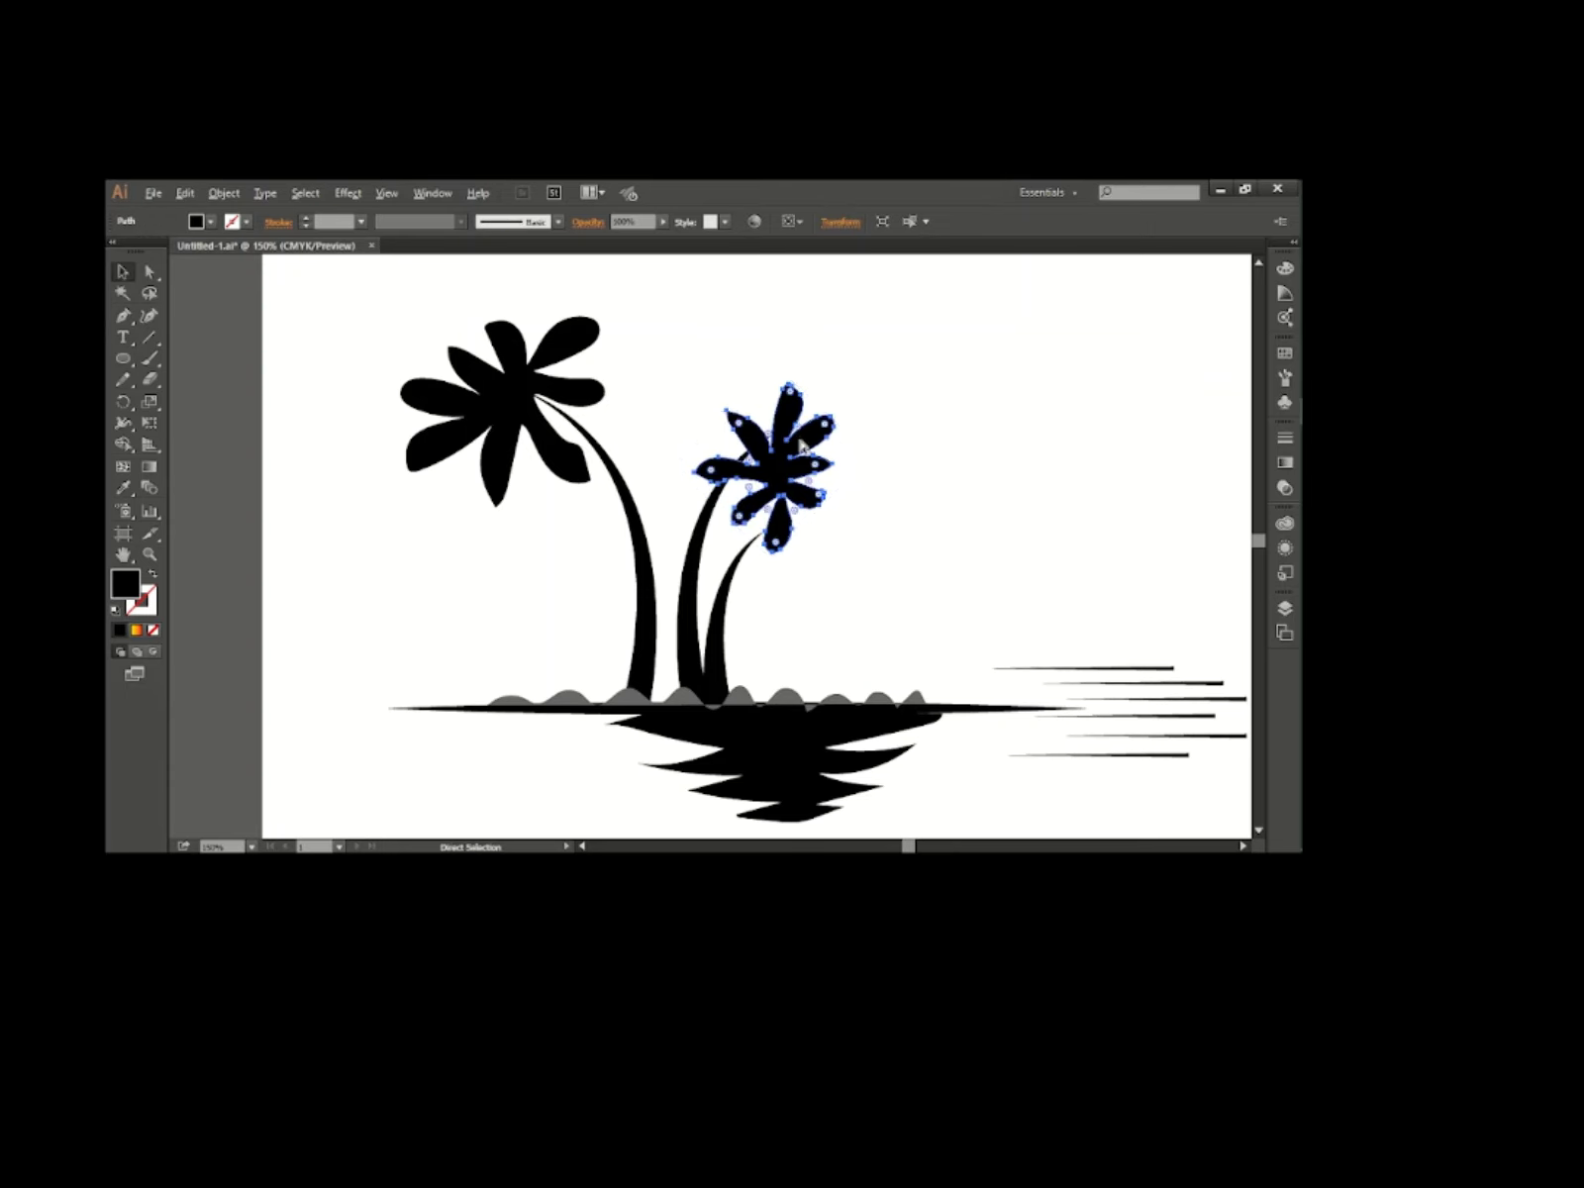
click(889, 472)
drag(804, 568, 863, 543)
click(863, 544)
Rotate the middle trunk's leaf crown counterclockwise so its leaves differ from the other crowns.
click(814, 416)
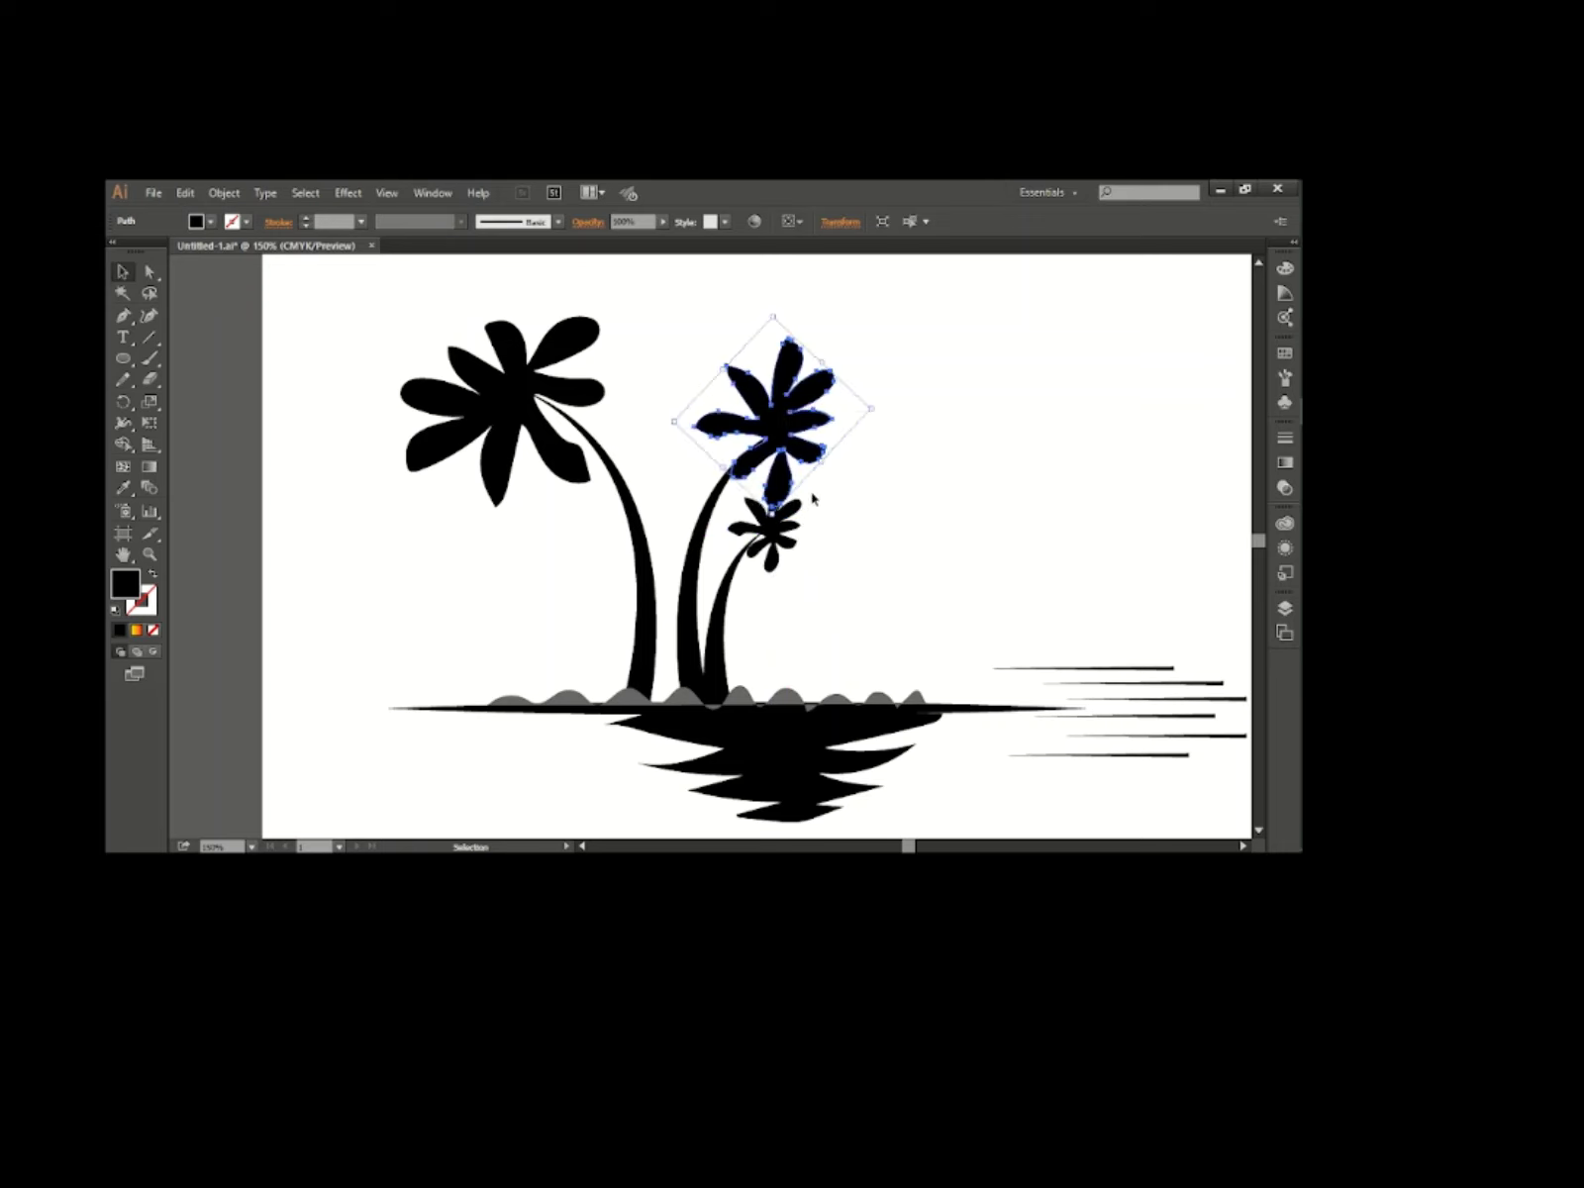
drag(880, 412, 838, 318)
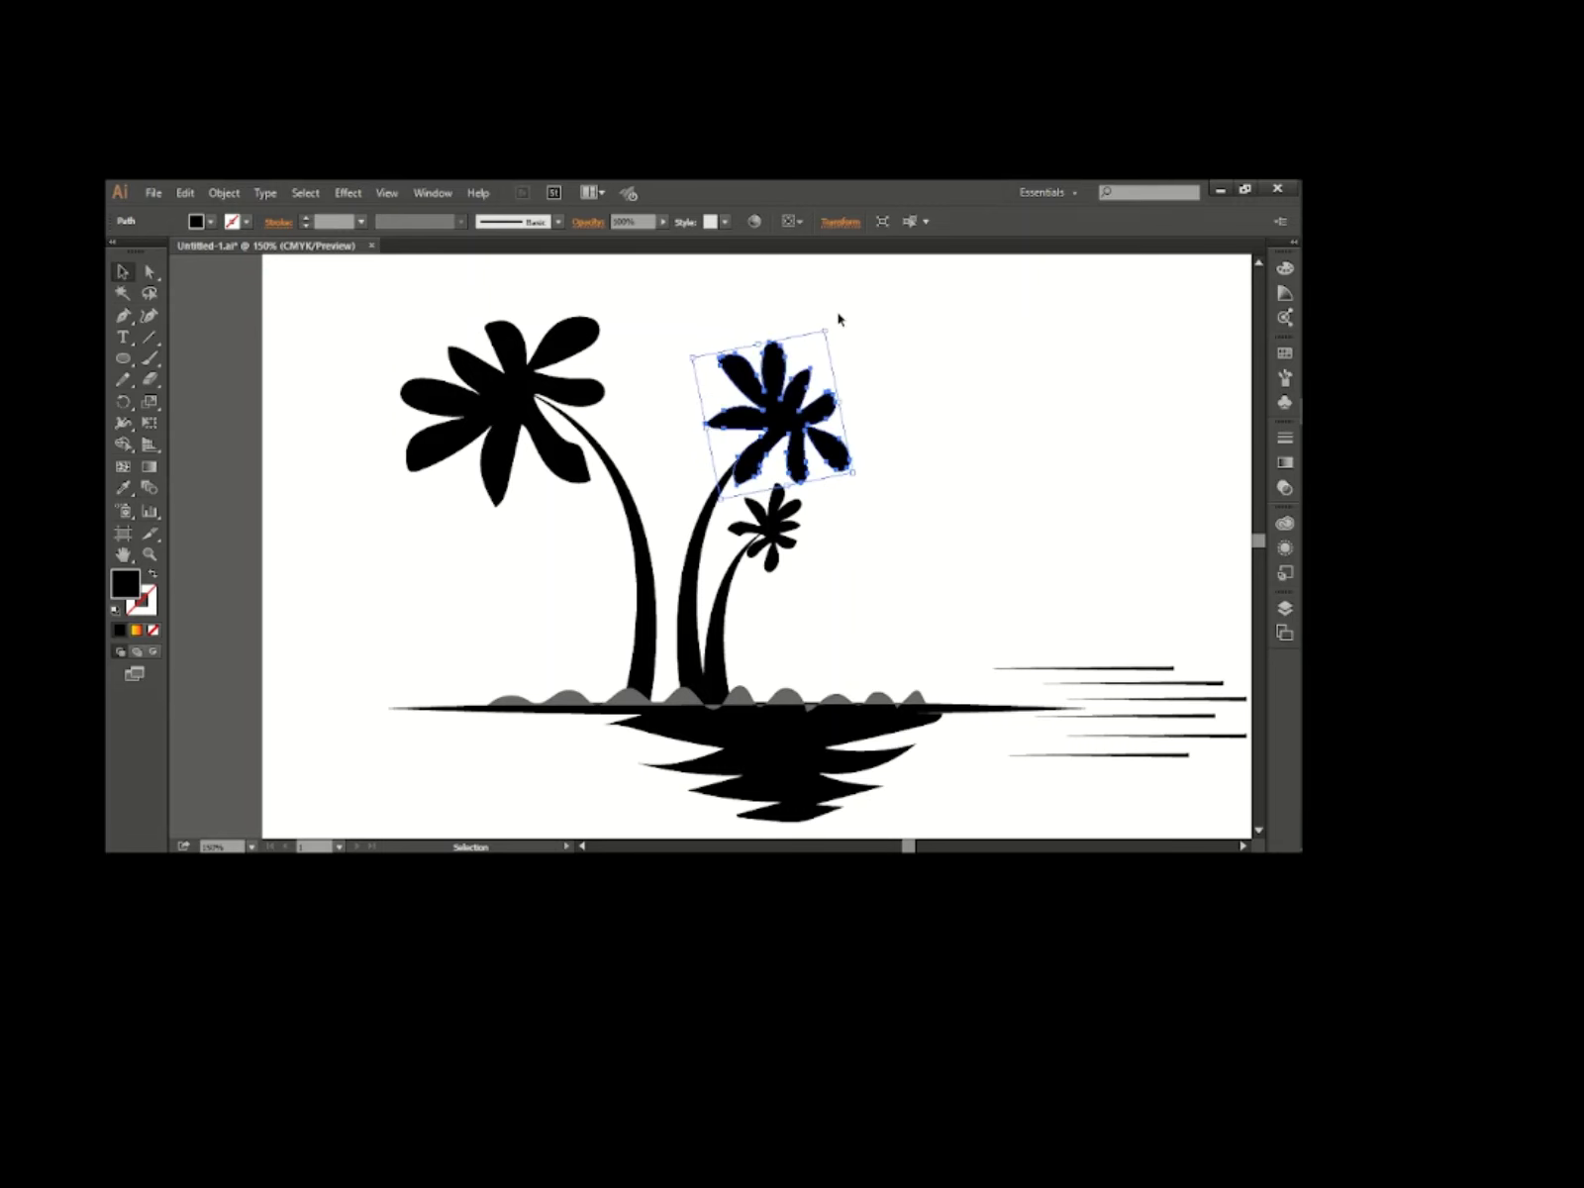
click(856, 548)
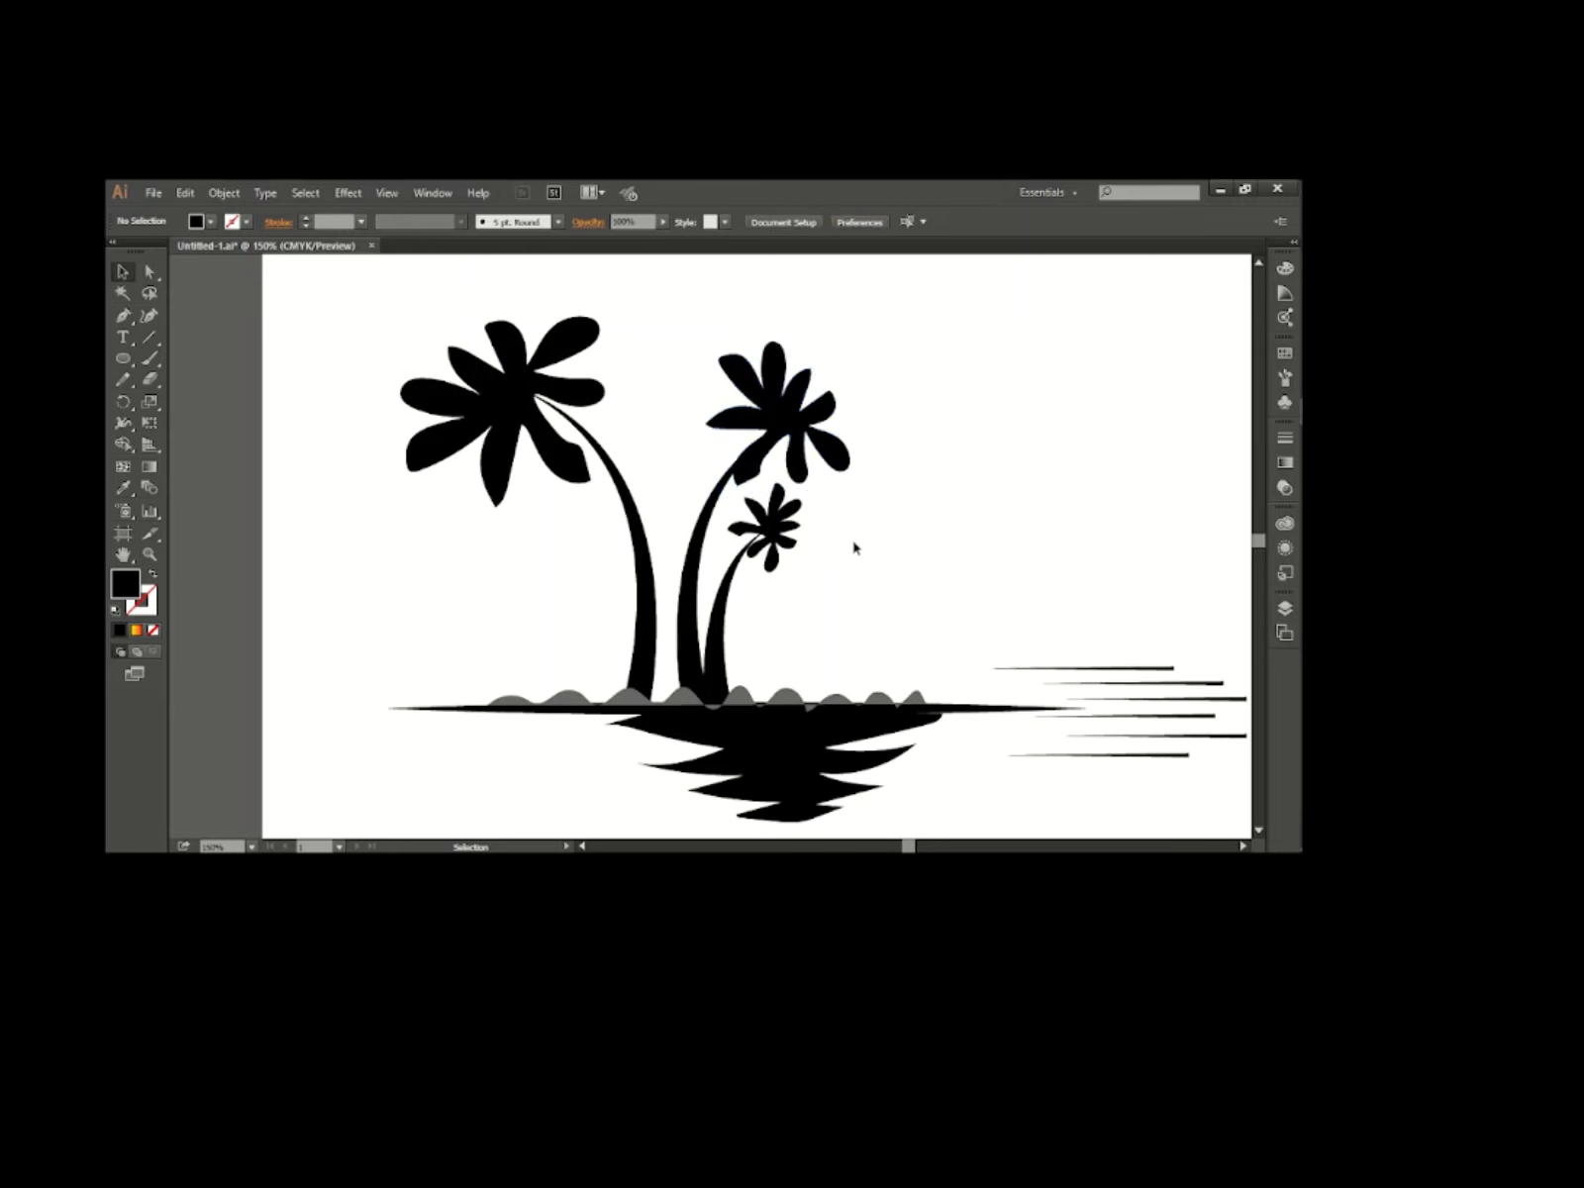
Enlarge the smallest crown slightly and reposition it a little higher on the shortest trunk.
click(798, 529)
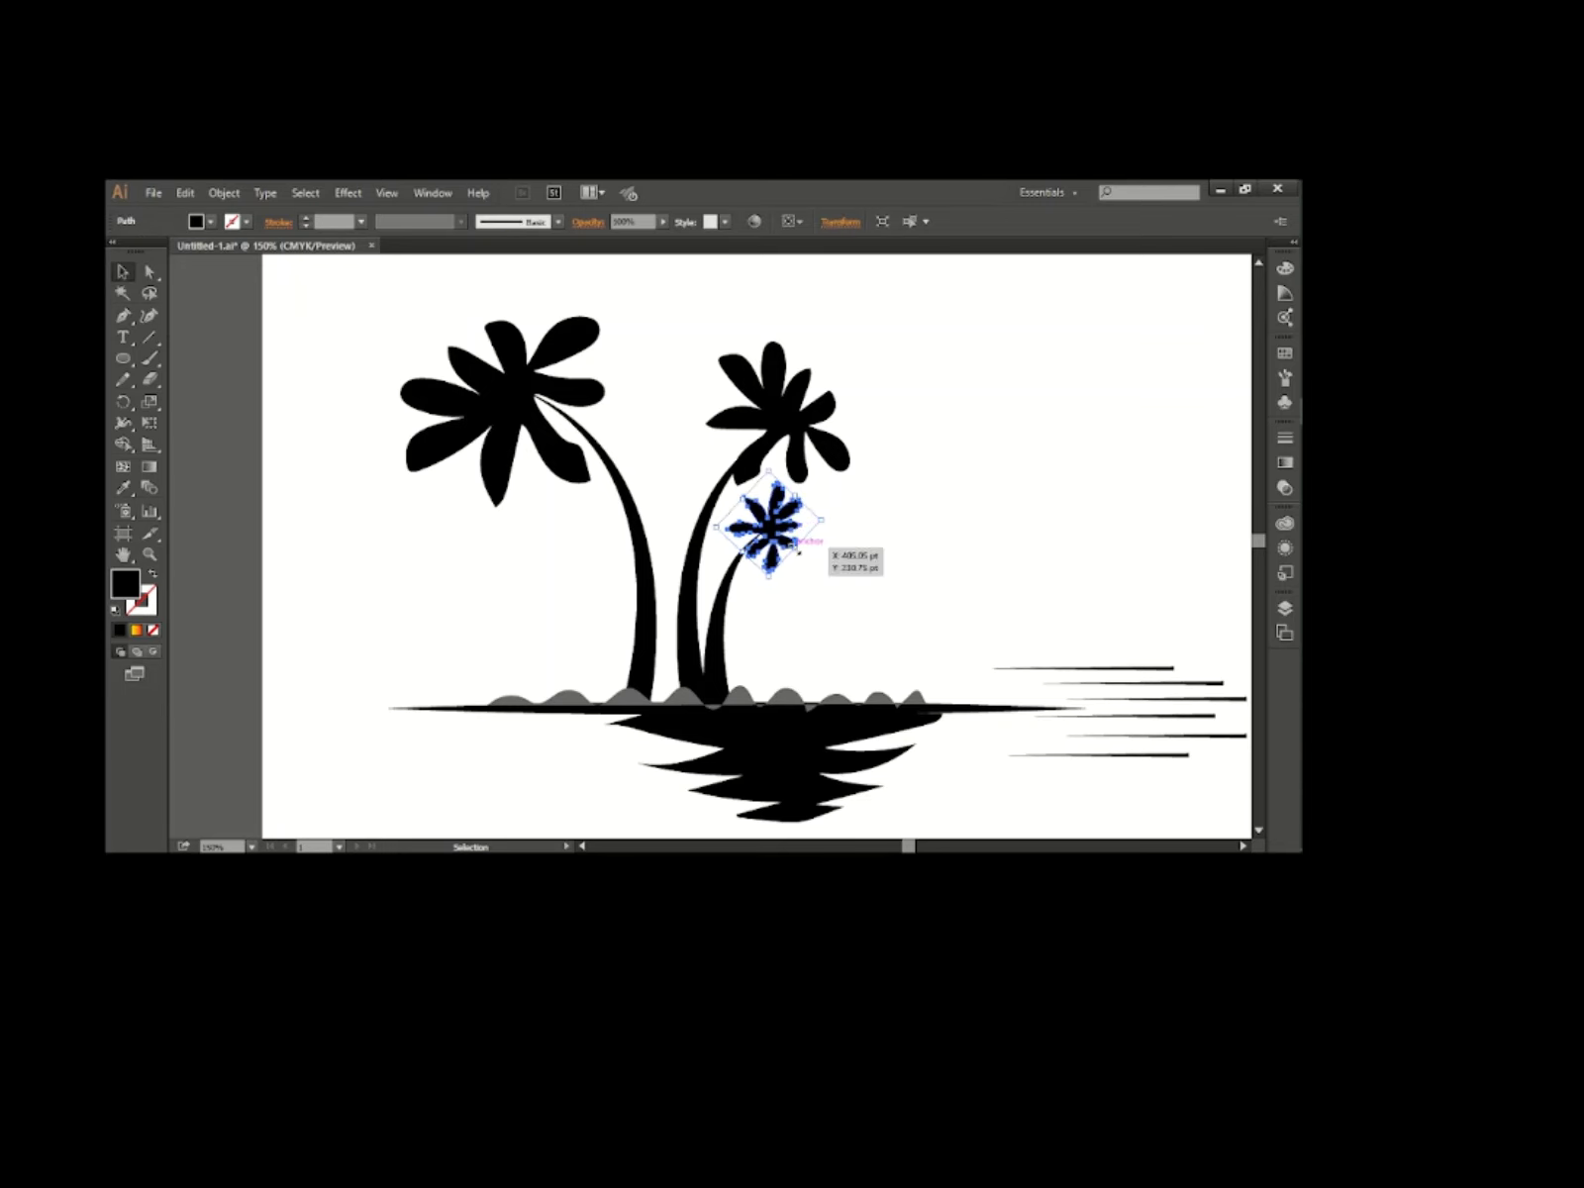
drag(821, 519, 782, 523)
click(799, 554)
click(836, 519)
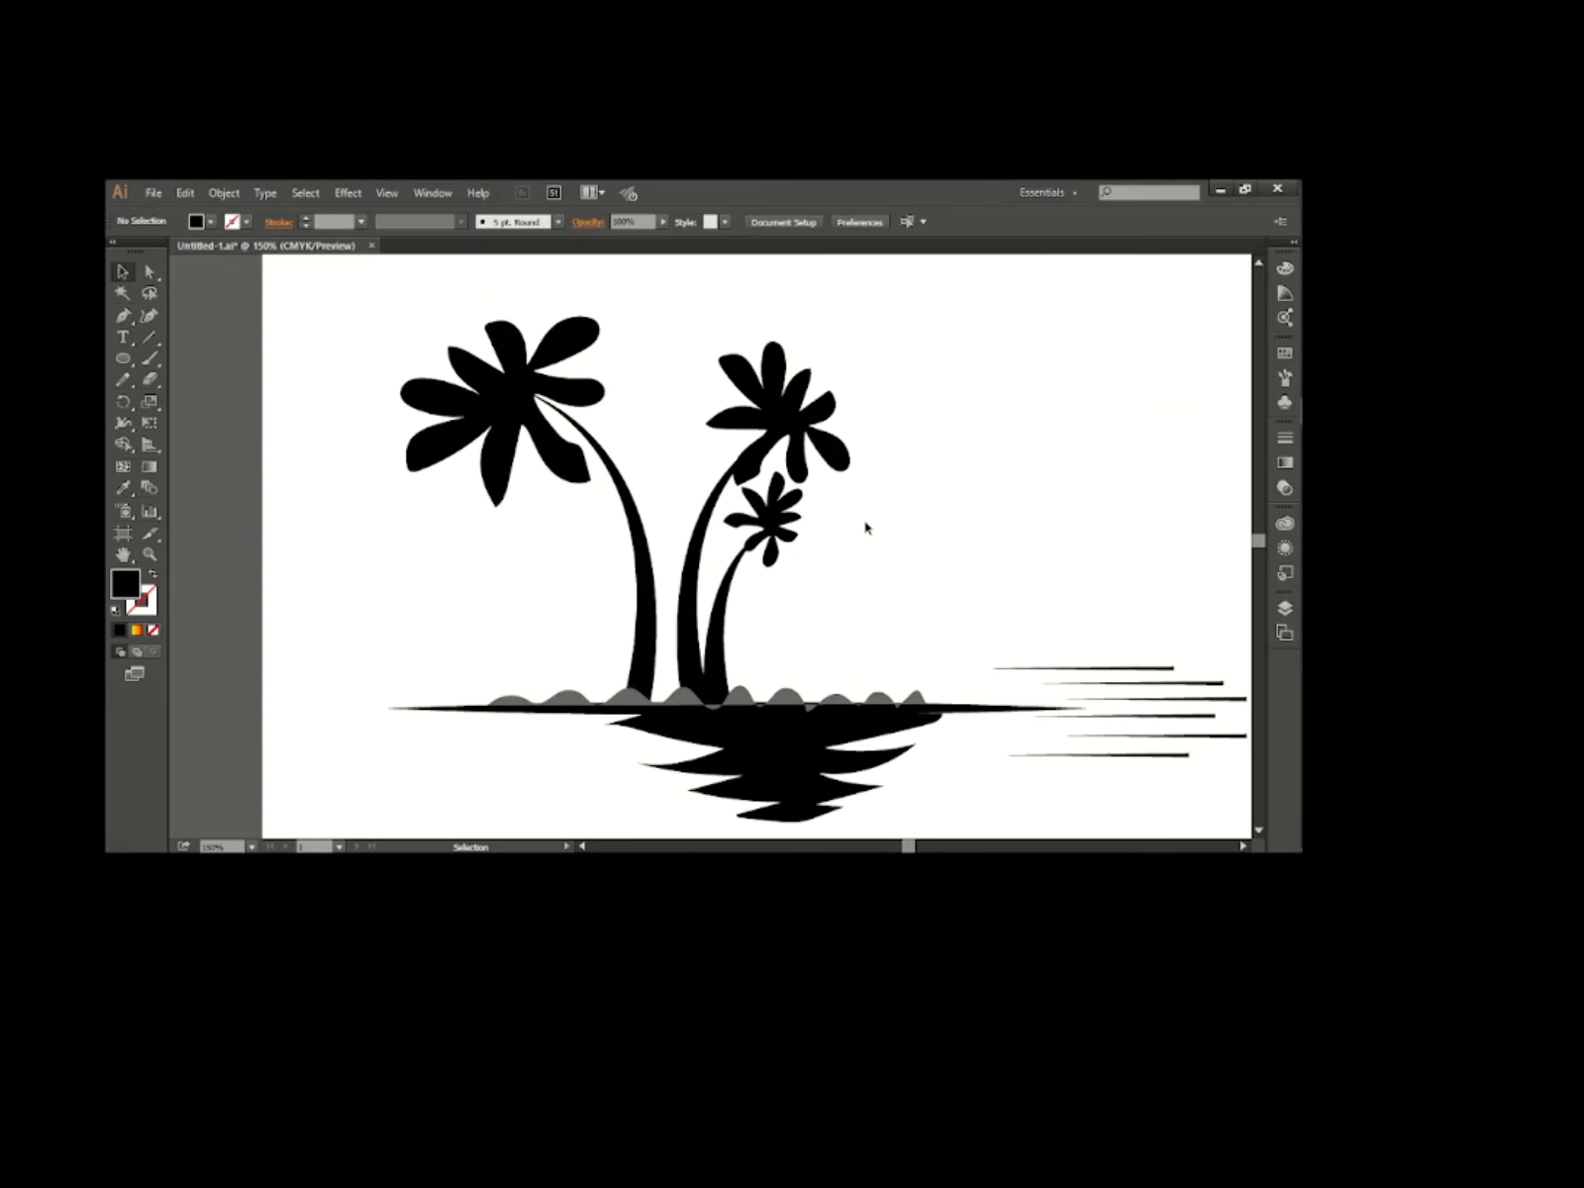
Move the palms, mounds, ground line and reflection down together on the artboard, leaving the tapered lines in place.
scroll(865, 528, down, 1)
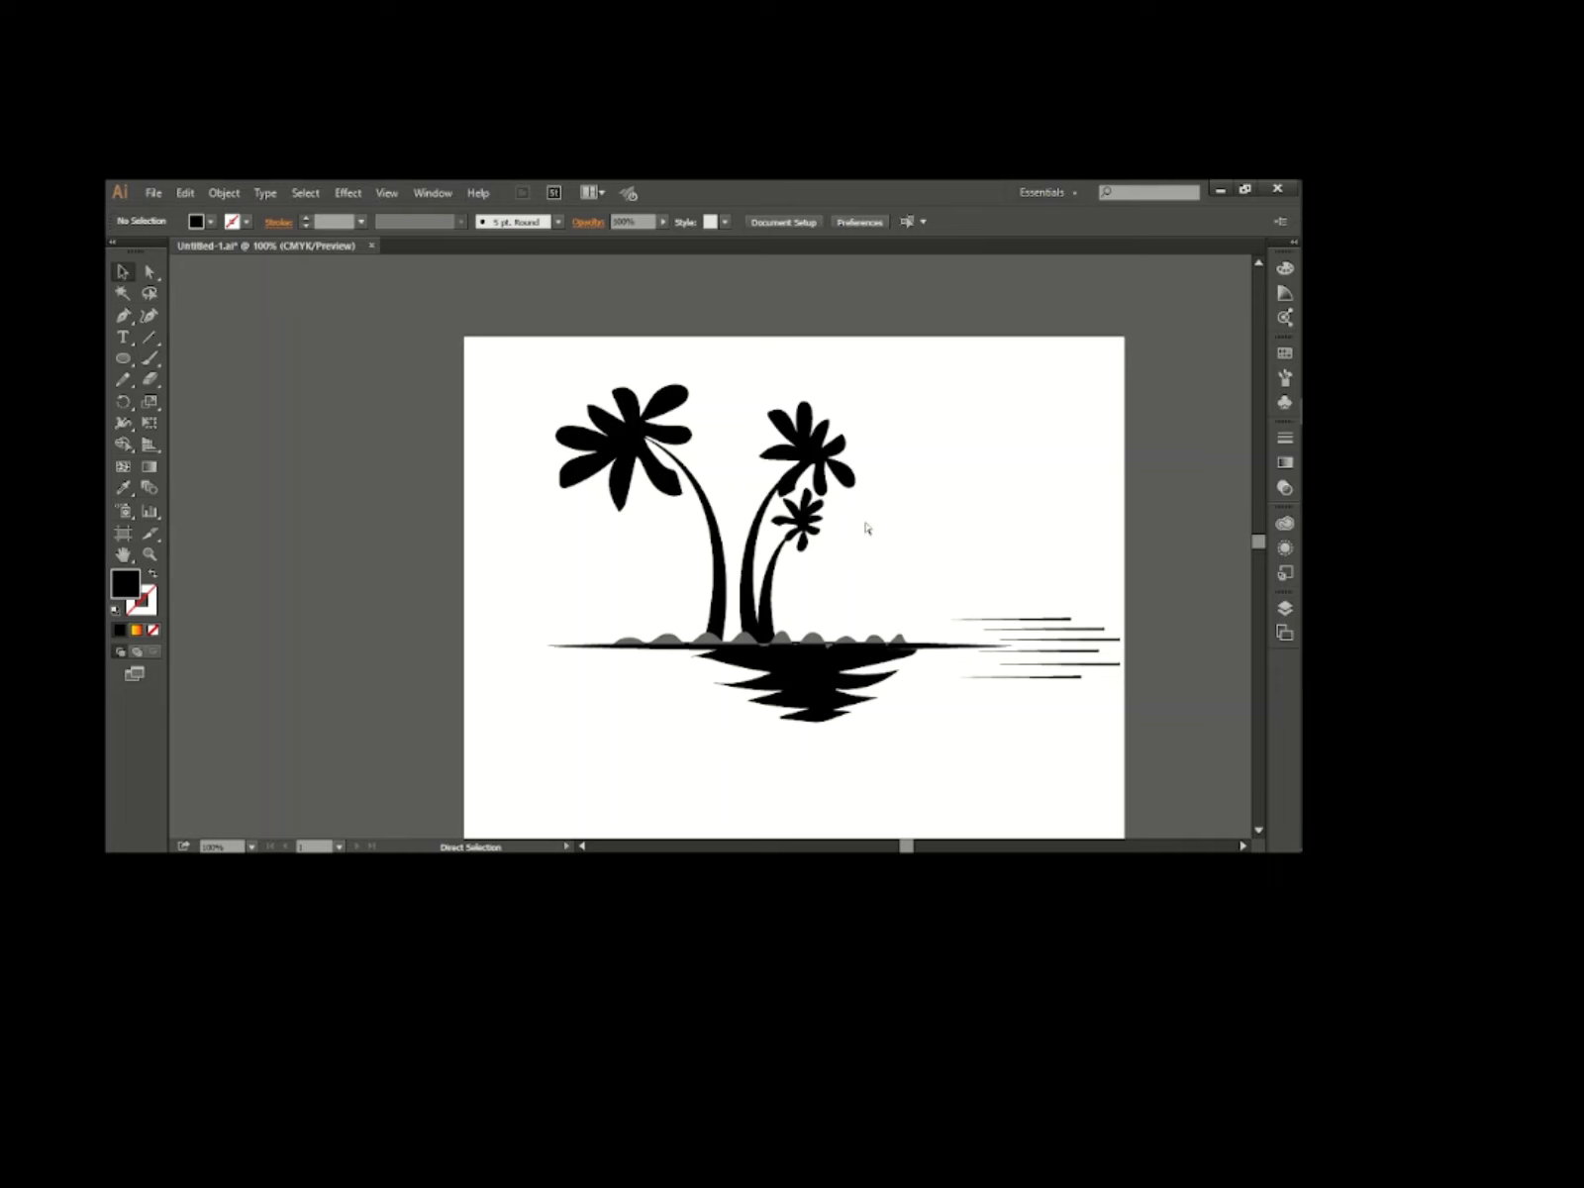
scroll(865, 528, right, 1)
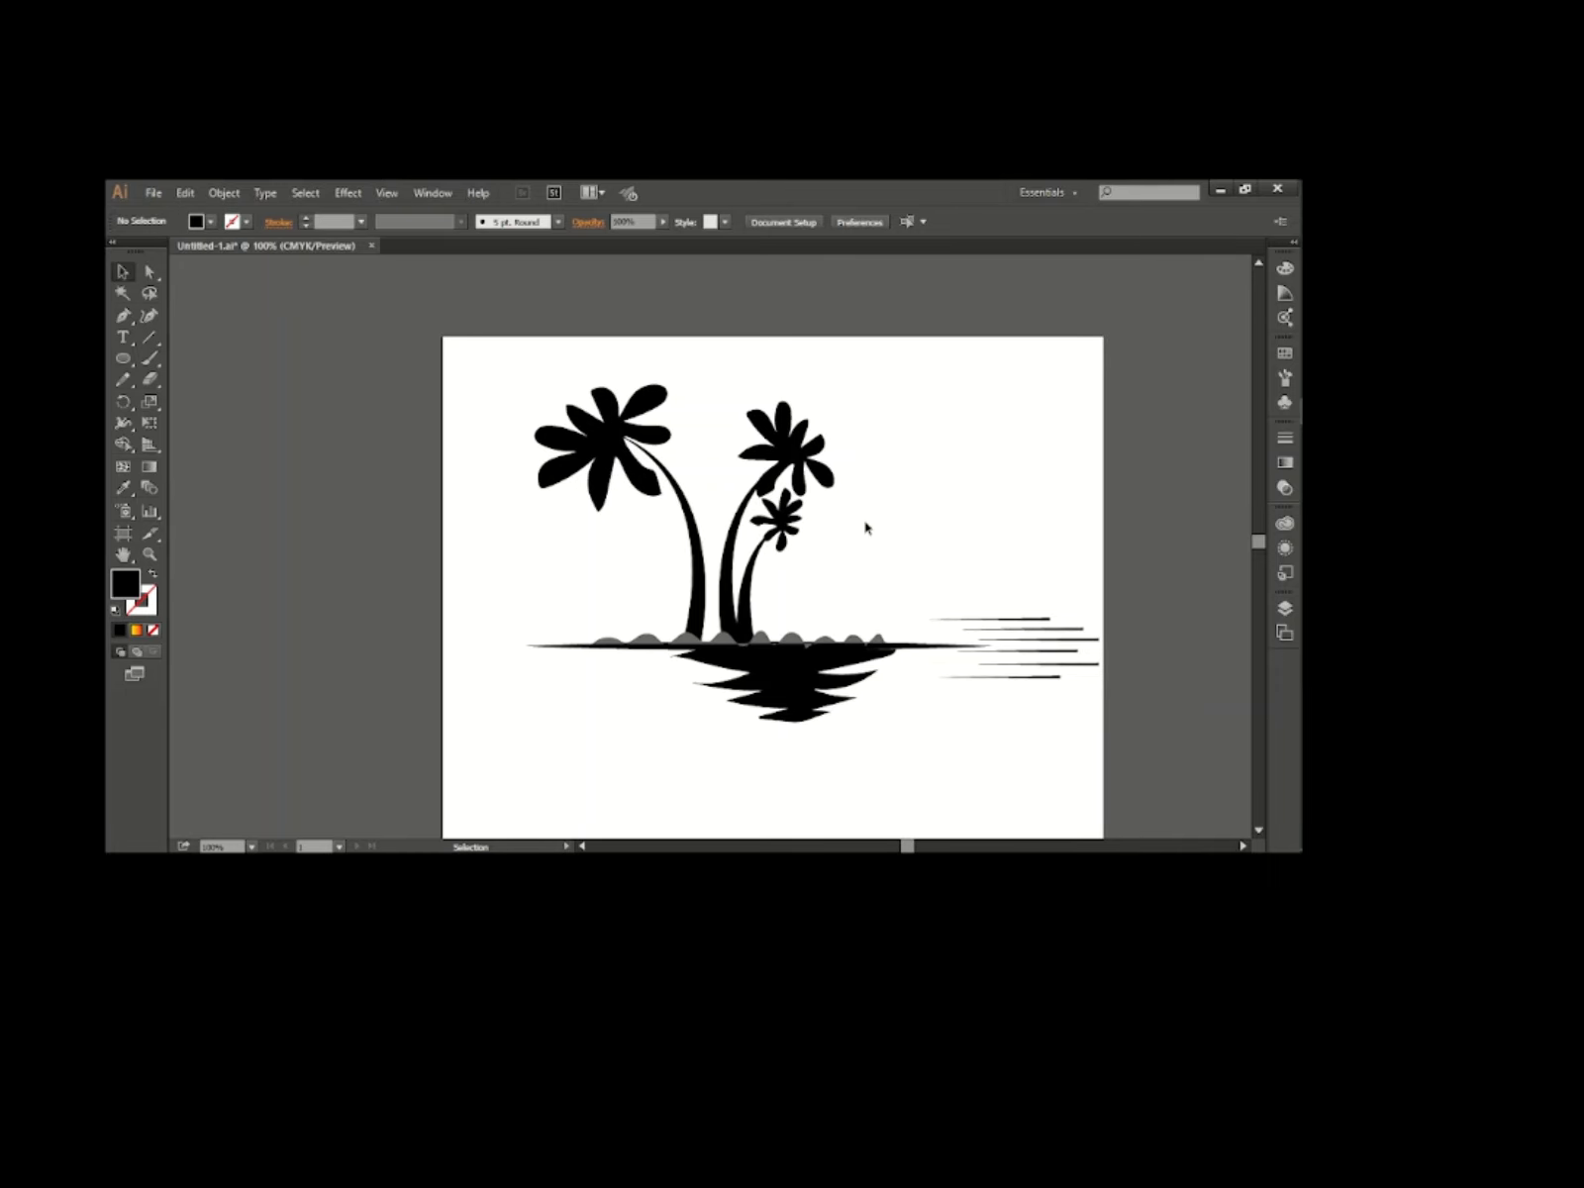
scroll(865, 527, down, 1)
scroll(865, 527, right, 1)
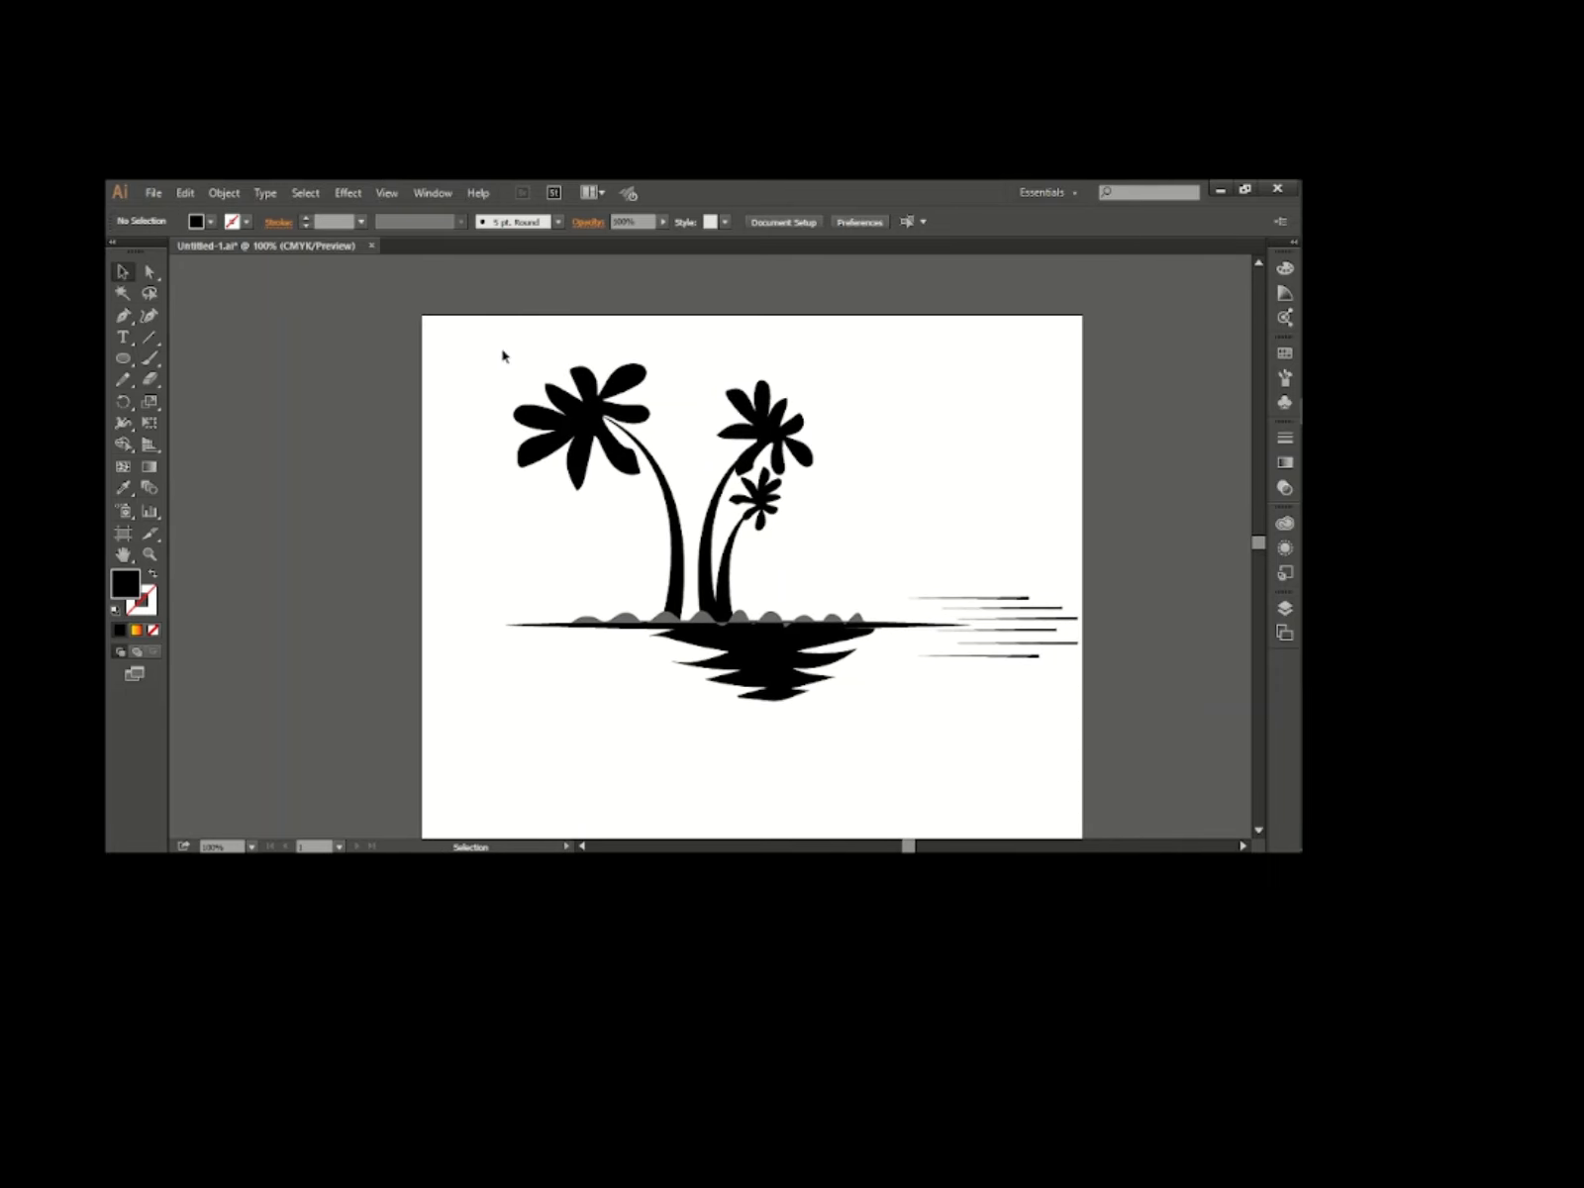
drag(503, 355, 871, 701)
drag(797, 655, 795, 726)
scroll(794, 700, down, 1)
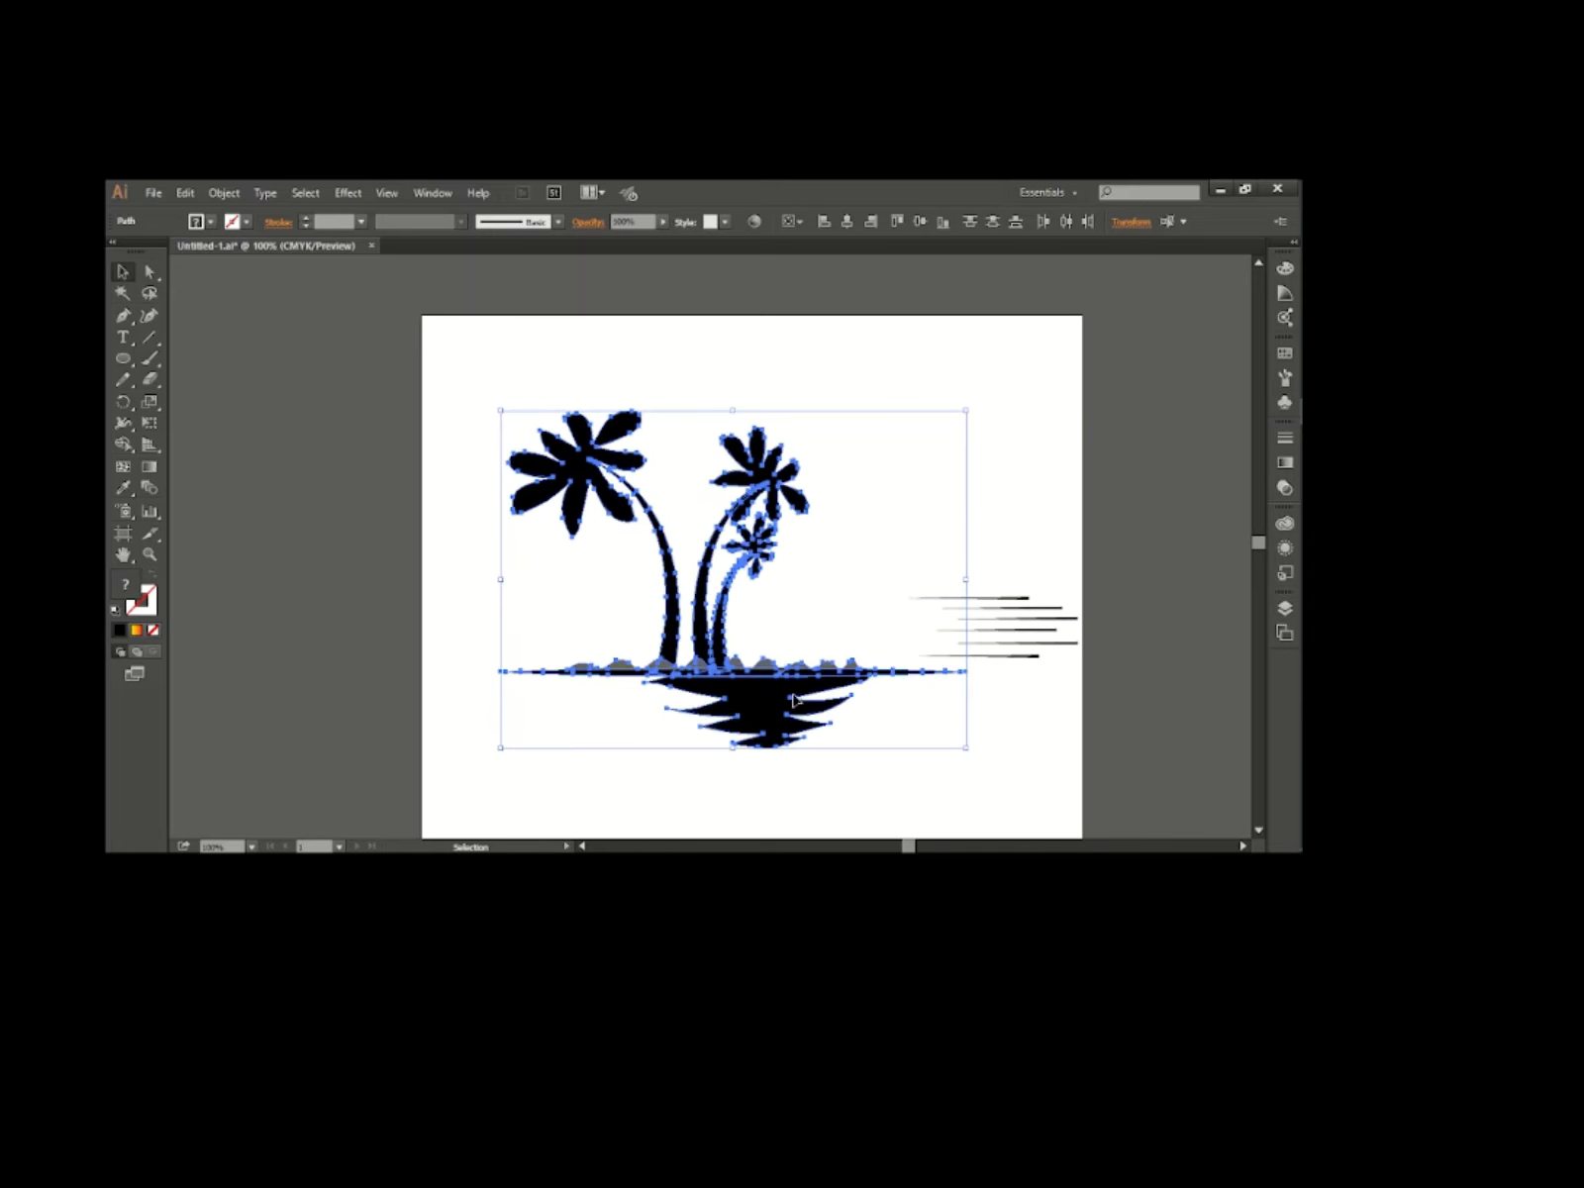
click(1026, 538)
Draw a circle about 334 pt in diameter over the right side of the scene and fill it orange.
click(123, 358)
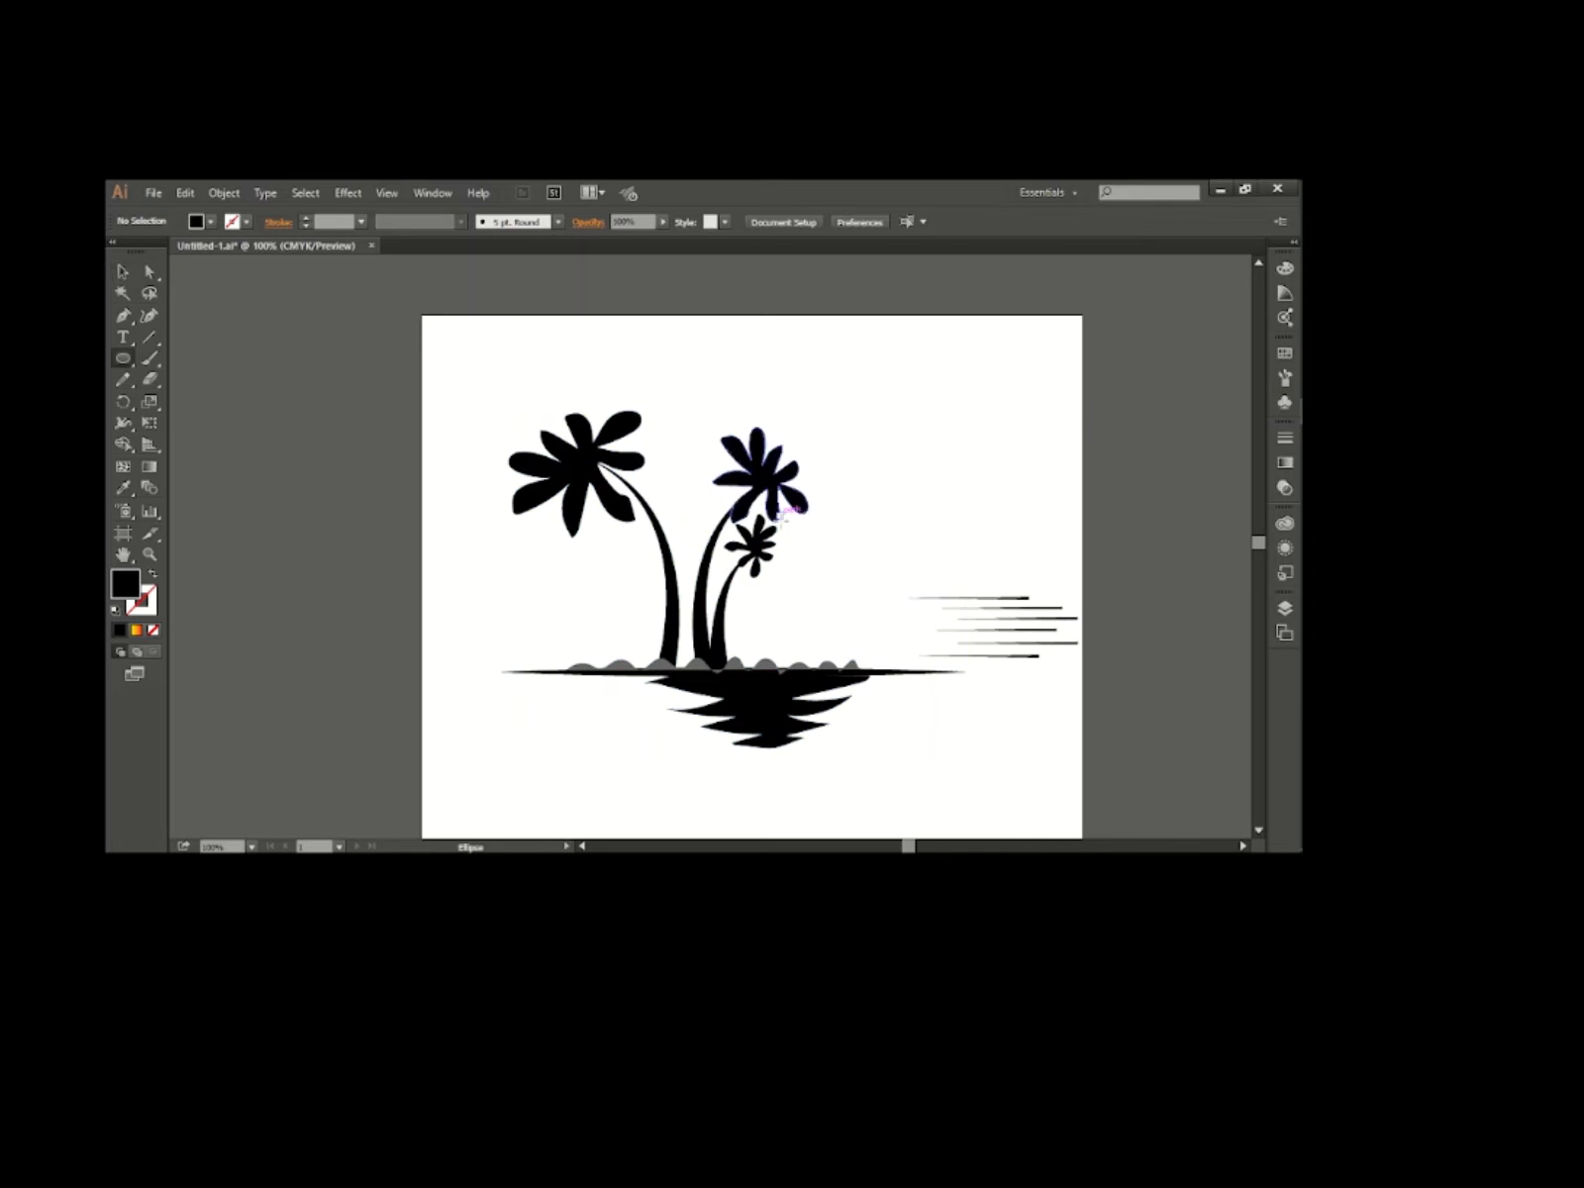
drag(893, 553, 1041, 687)
key(v)
click(211, 221)
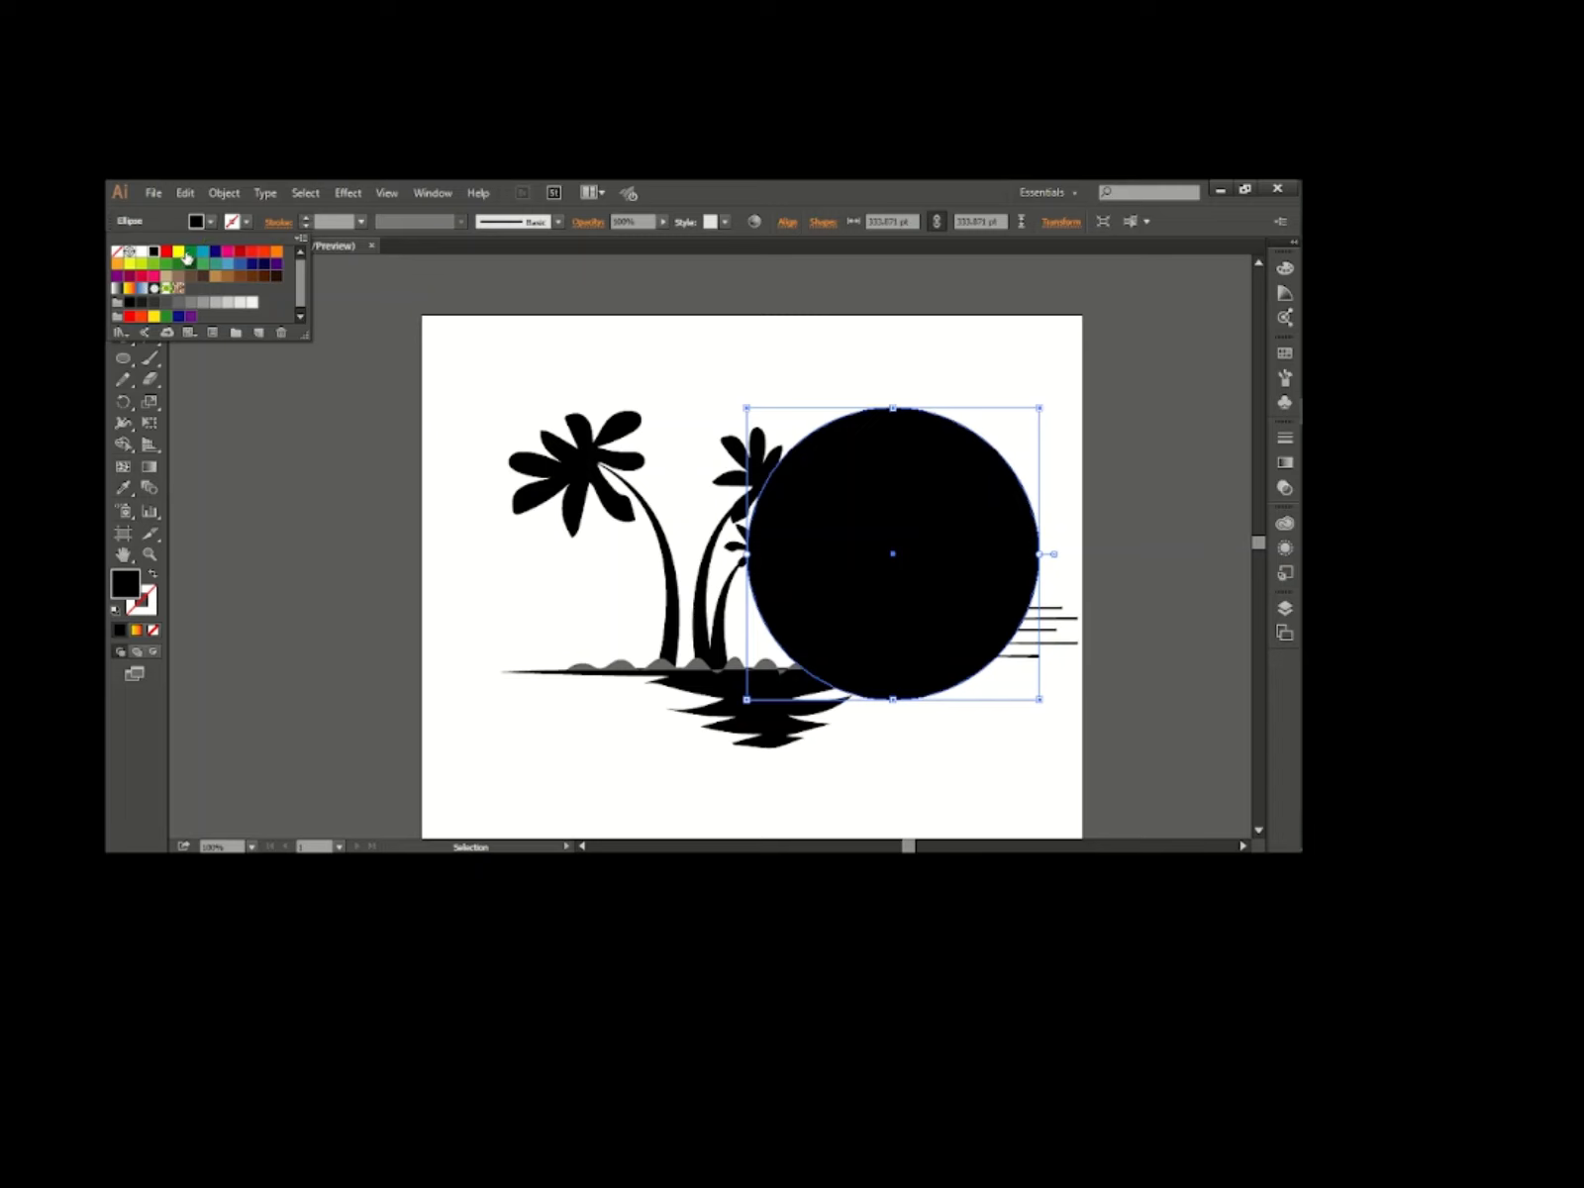
click(136, 267)
click(965, 448)
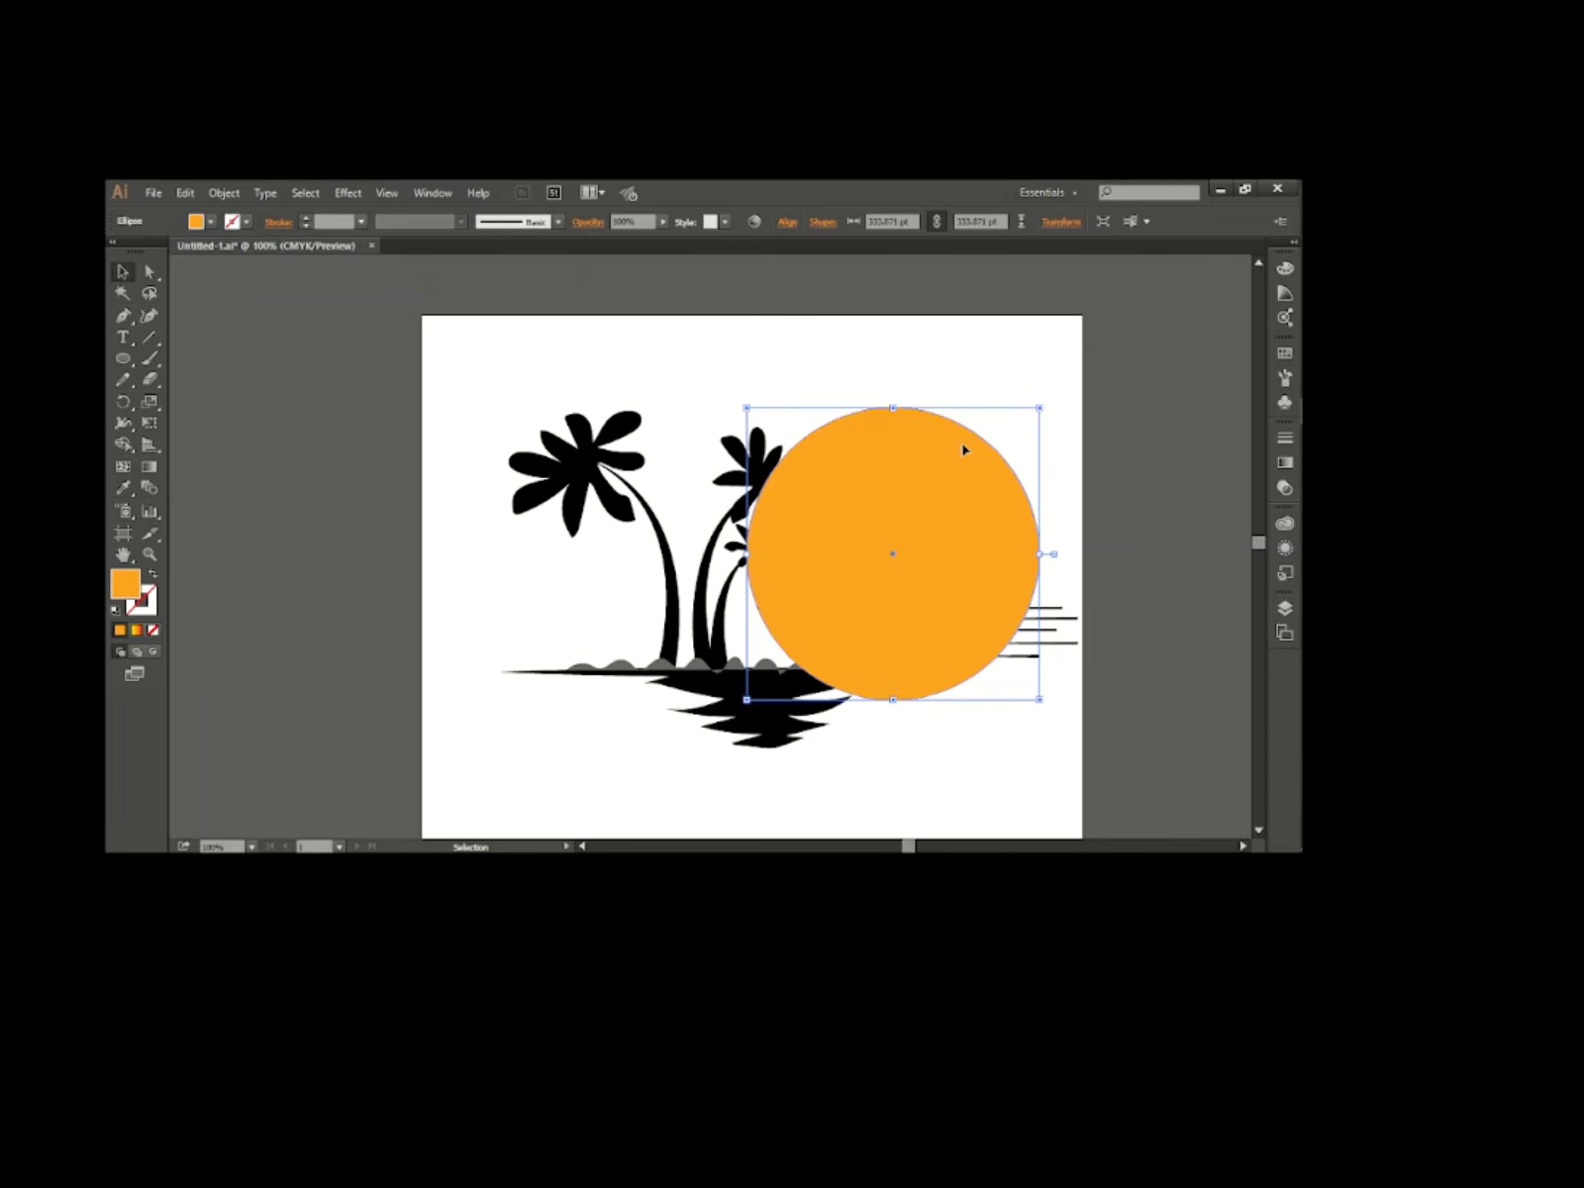
Send the orange circle to the back and place it behind the palms with its lower edge at the ground line.
right_click(963, 596)
mouse_move(1010, 525)
click(871, 578)
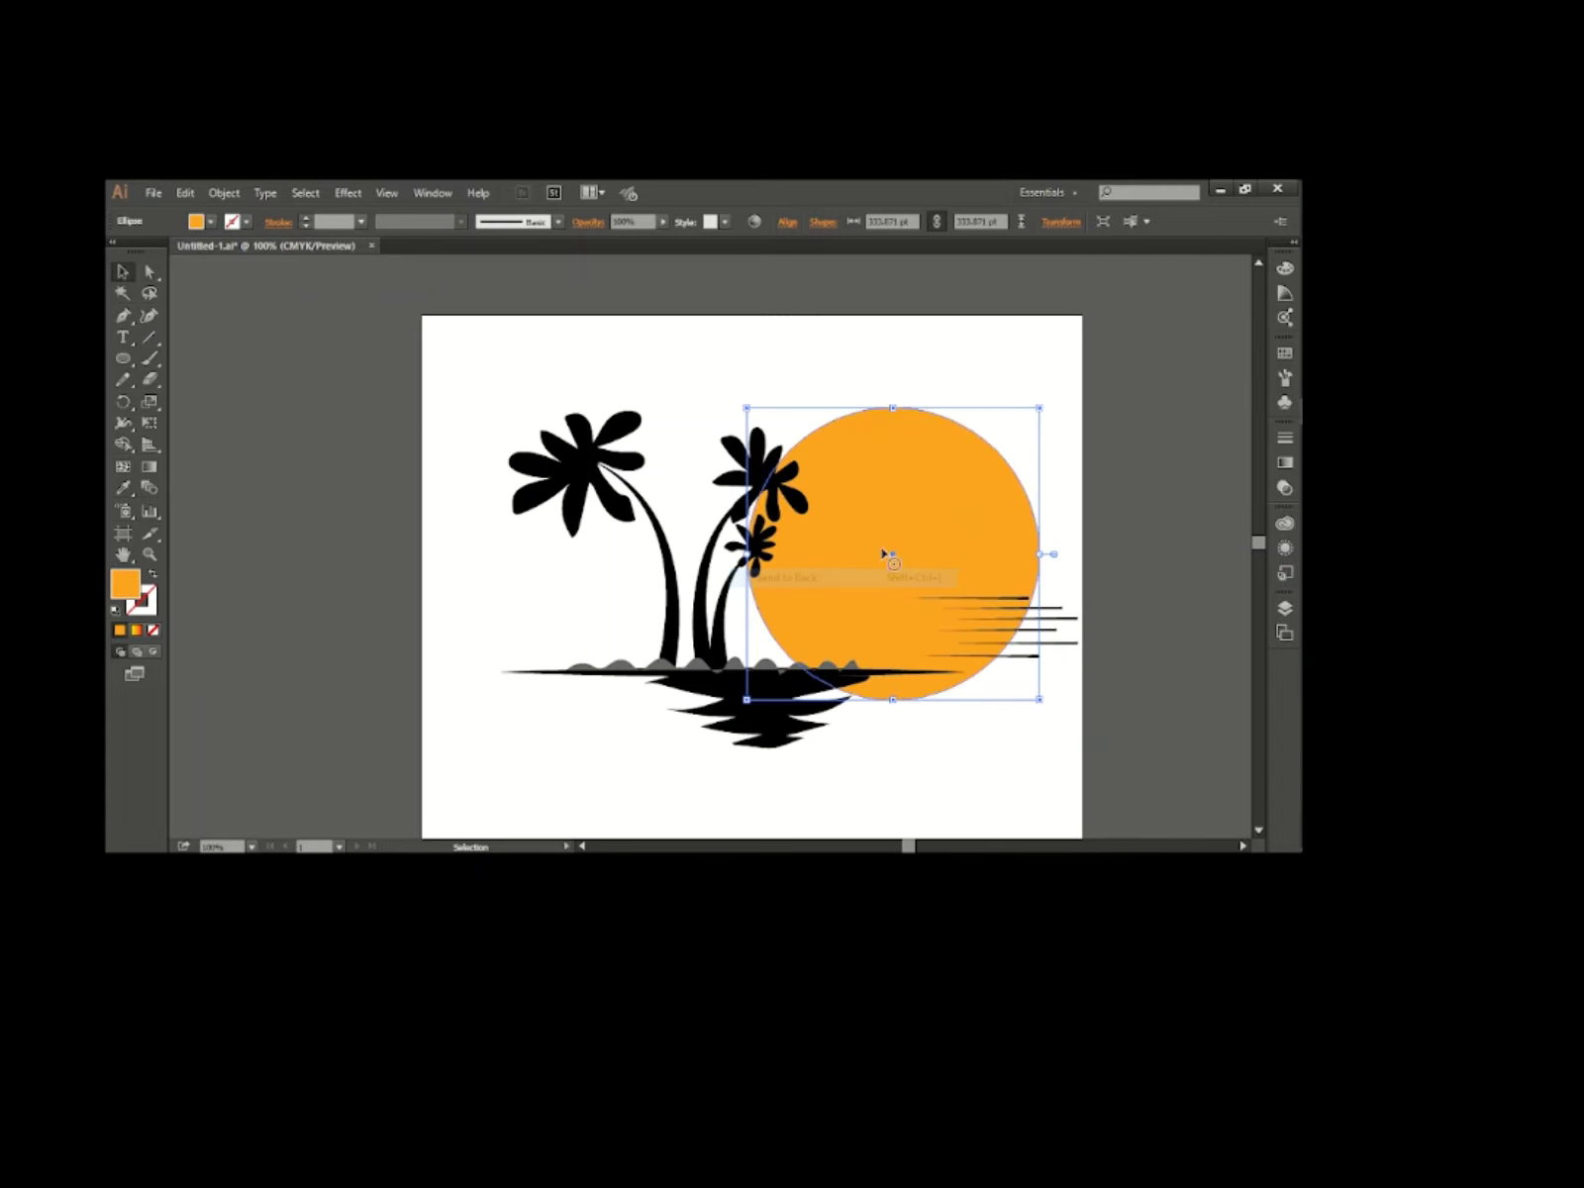
drag(884, 556, 850, 488)
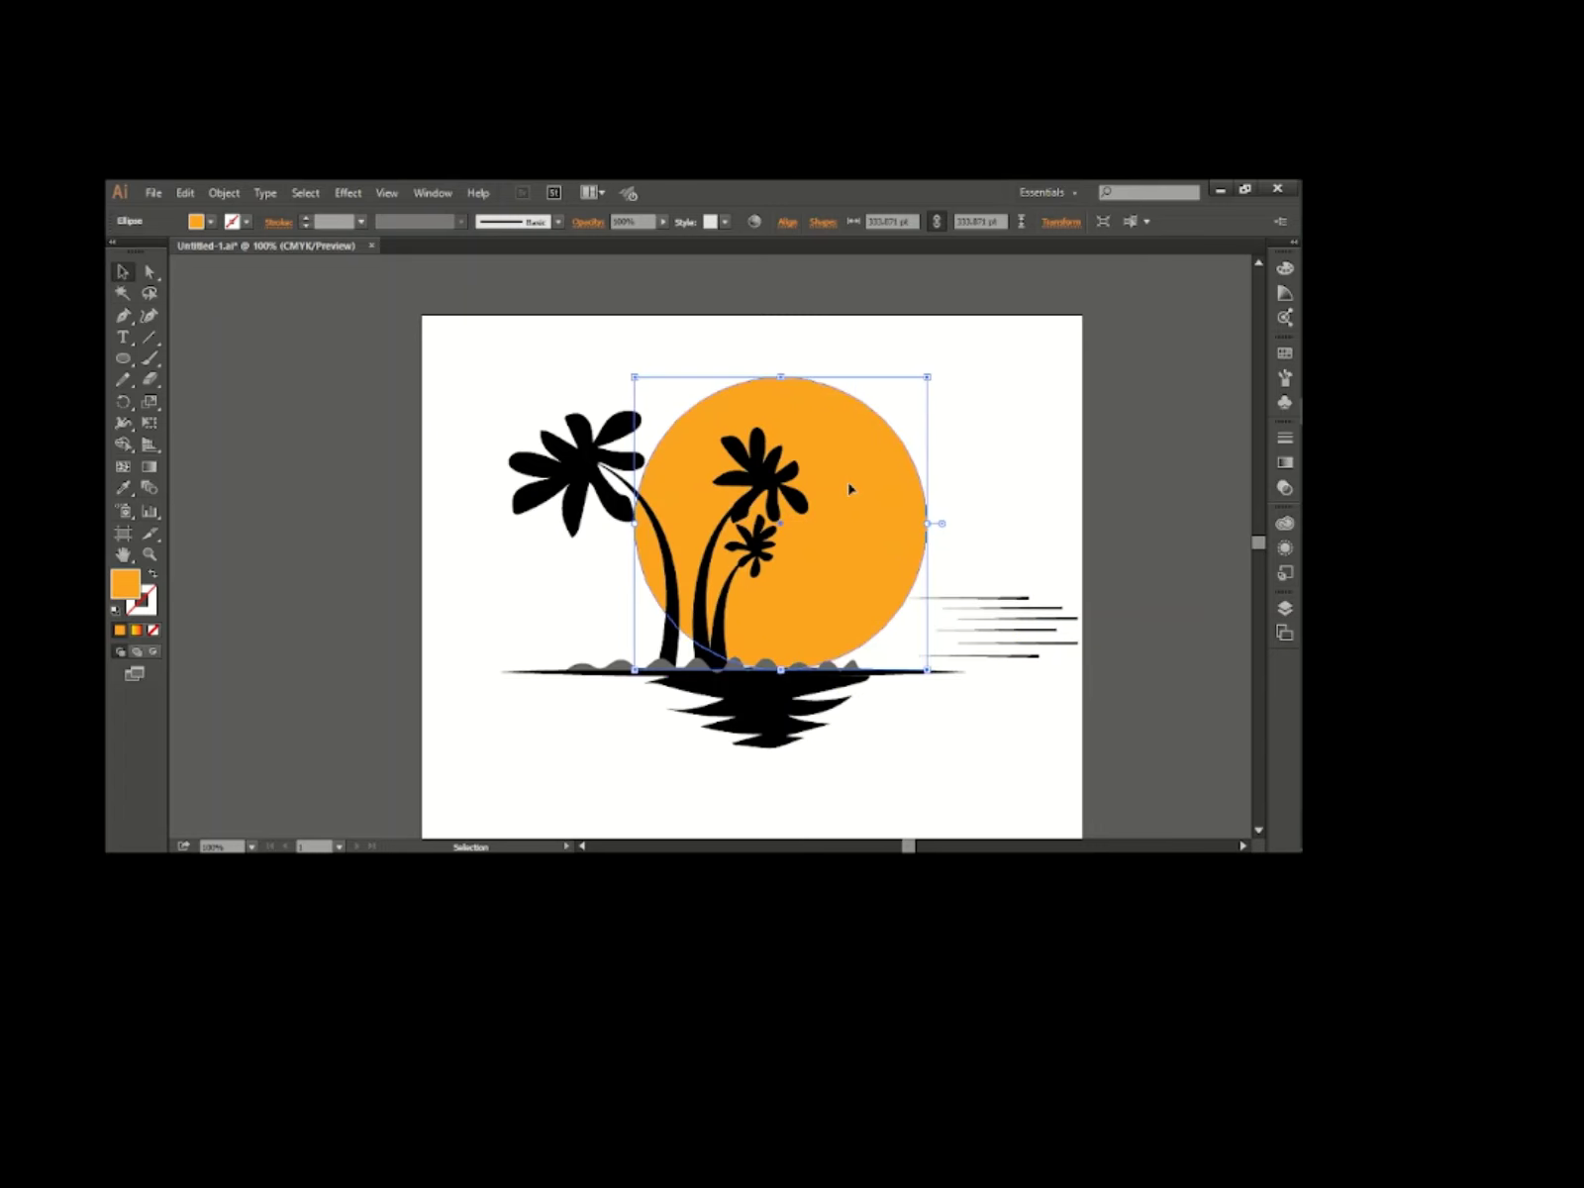
click(1011, 476)
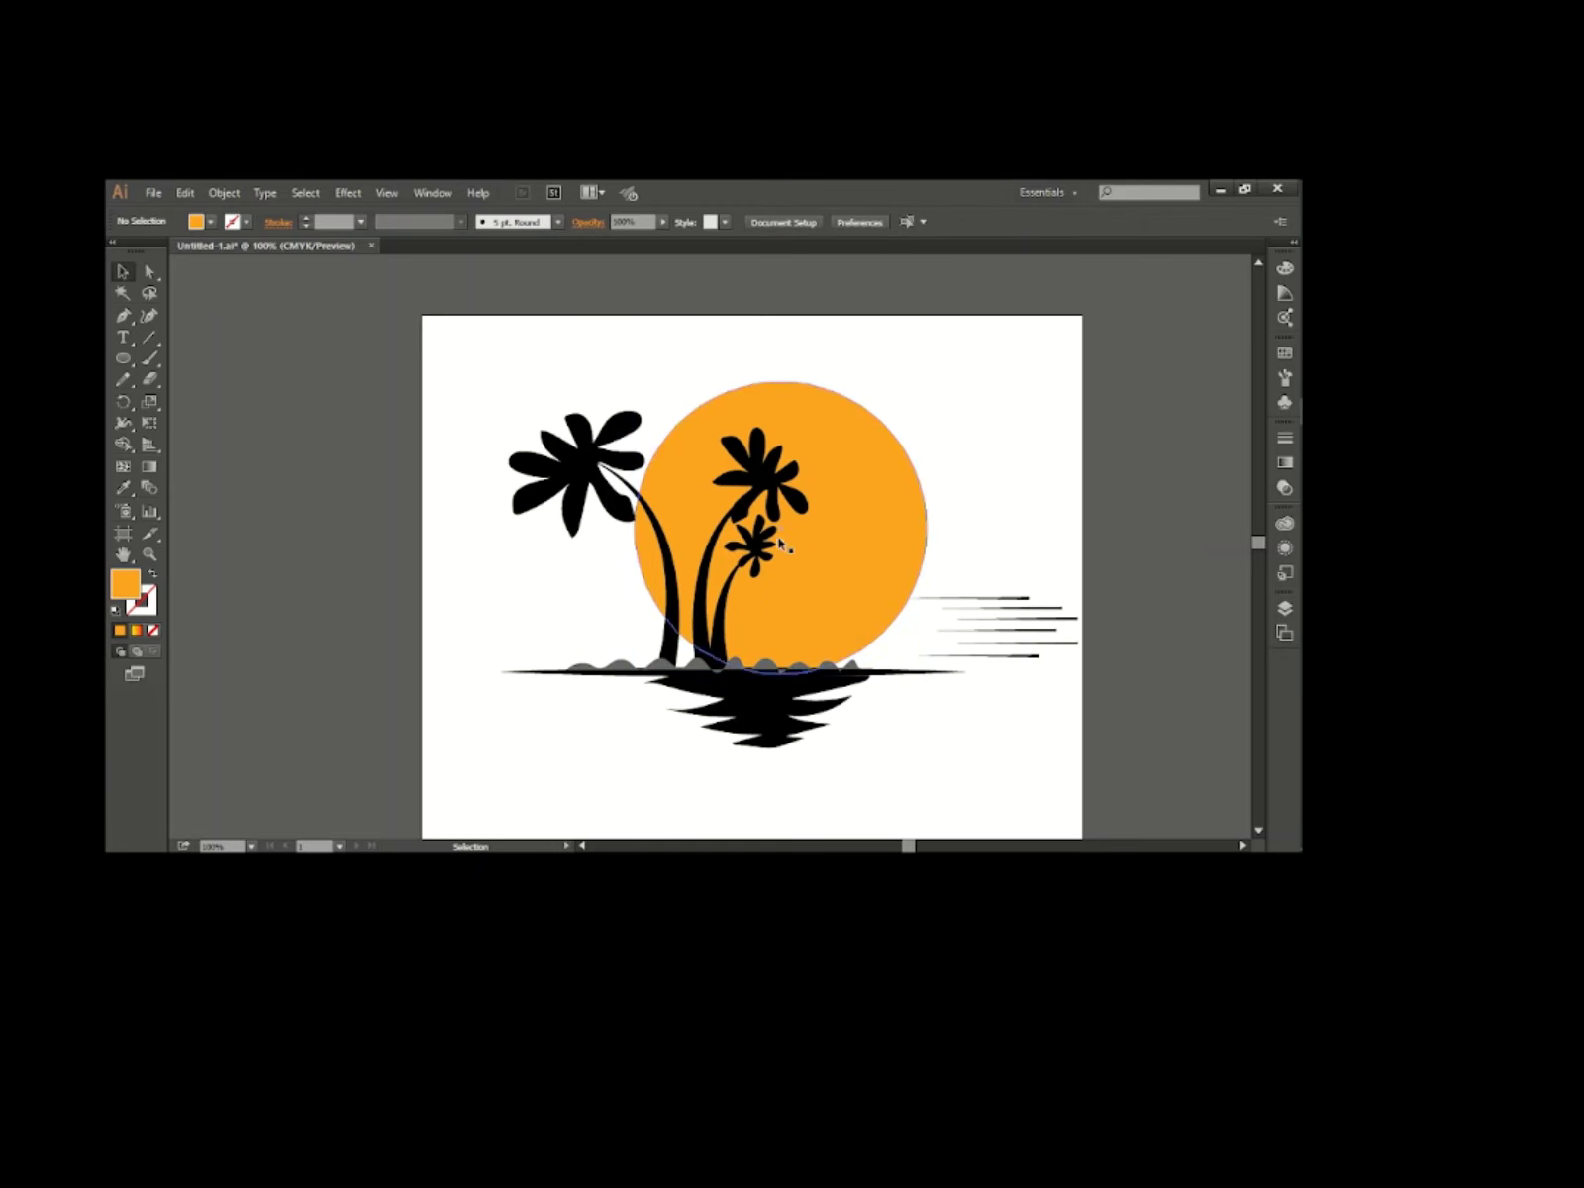
Enlarge the middle and short palms together so the taller crown reaches close to the orange circle's upper edge.
click(756, 571)
shift+click(764, 482)
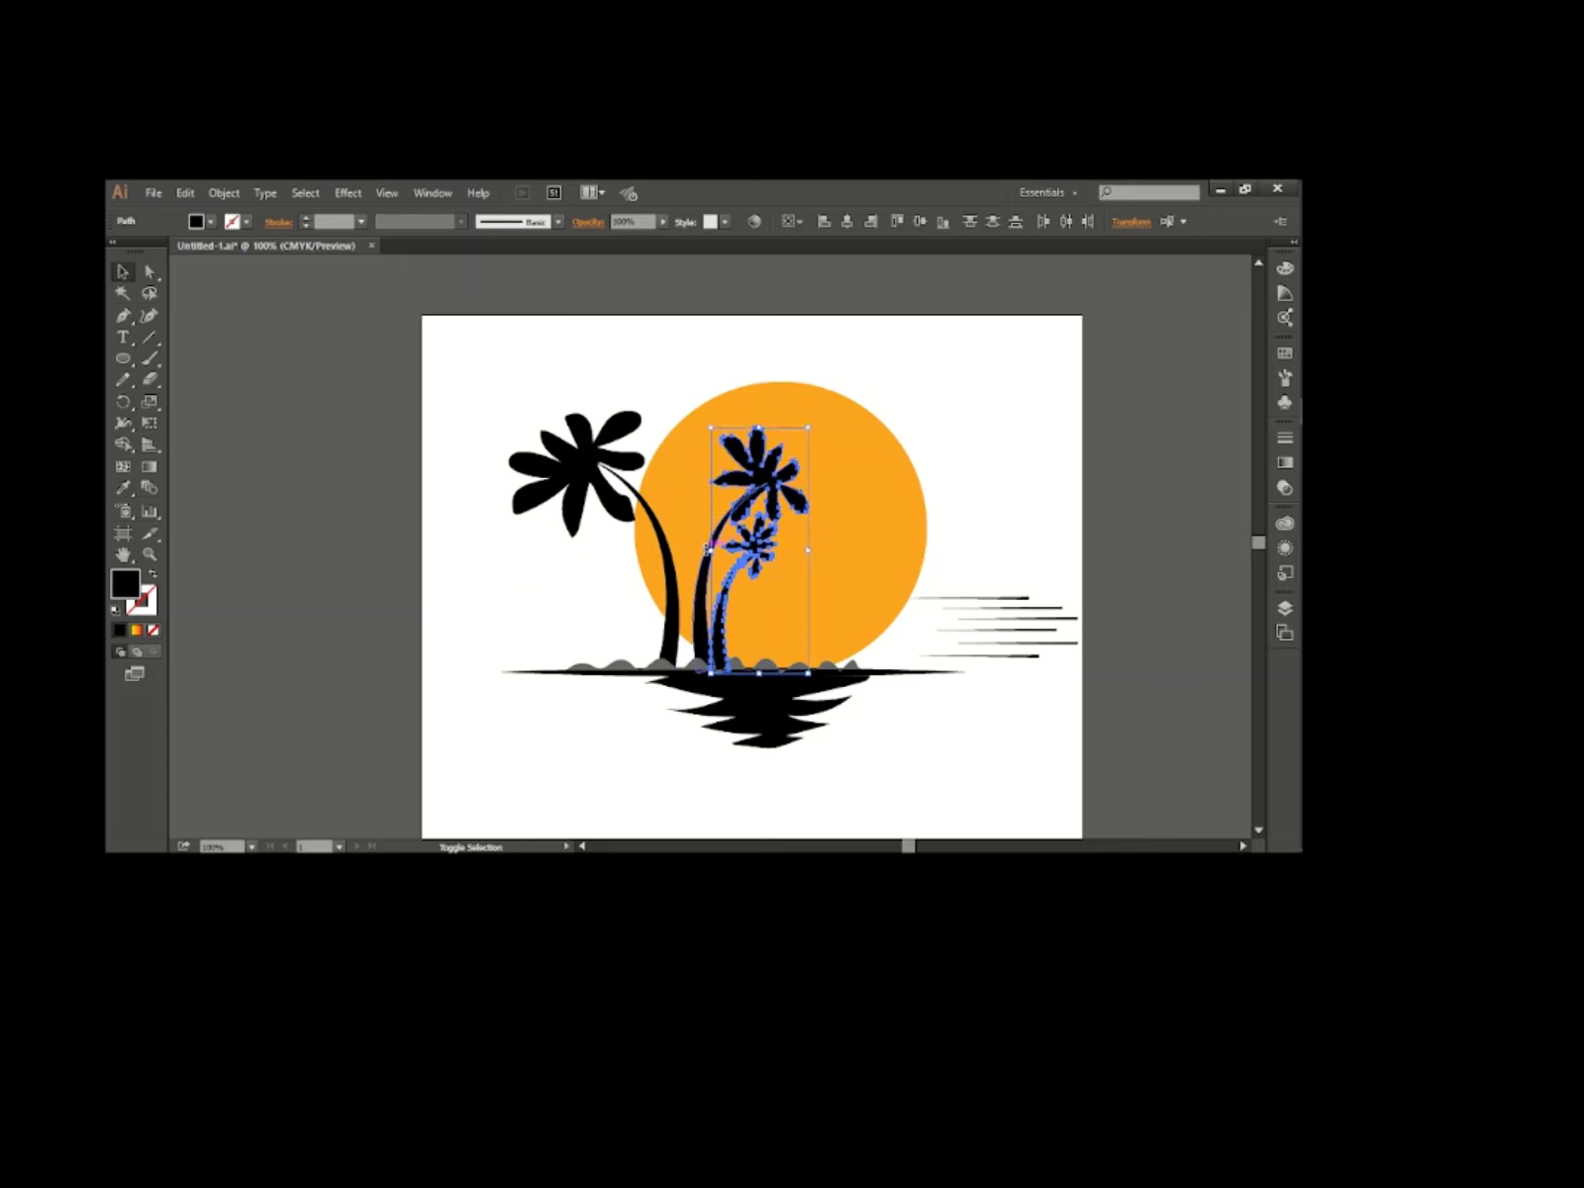
drag(804, 429, 825, 374)
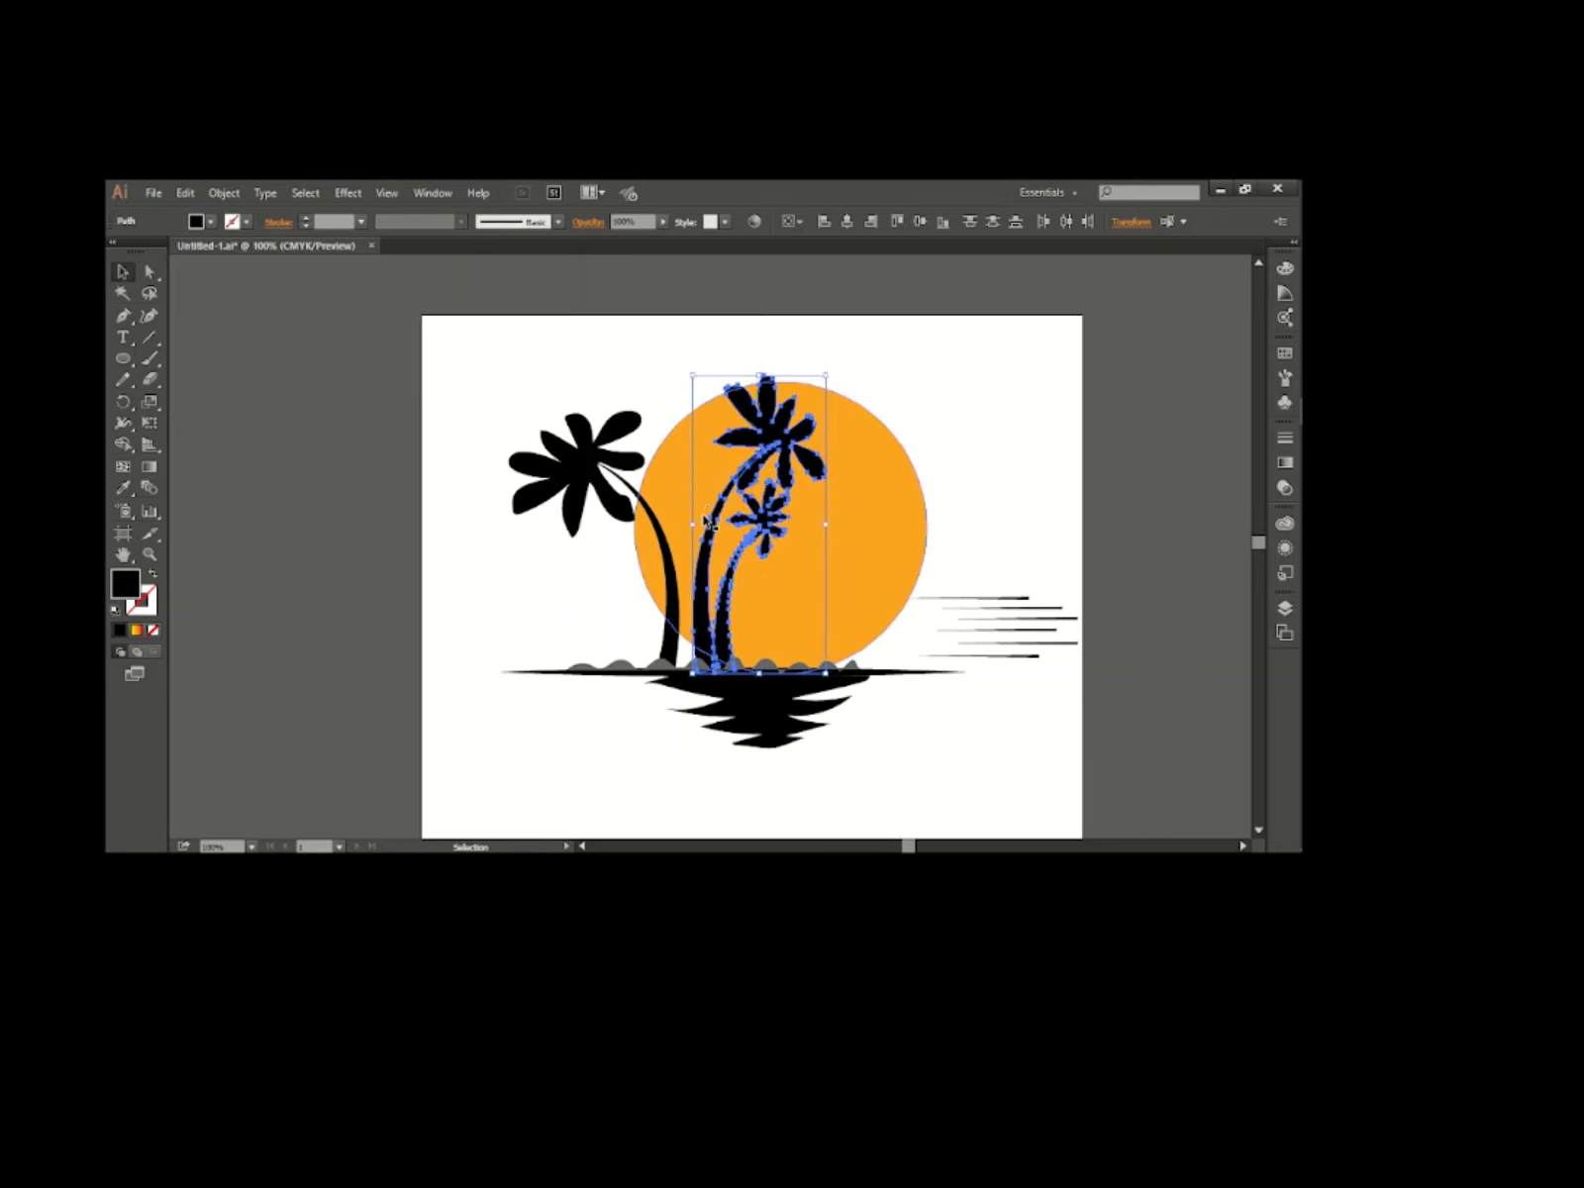
drag(696, 377, 672, 343)
key(ctrl+z)
mouse_move(830, 393)
mouse_down()
mouse_move(839, 379)
mouse_move(832, 396)
mouse_up()
click(985, 446)
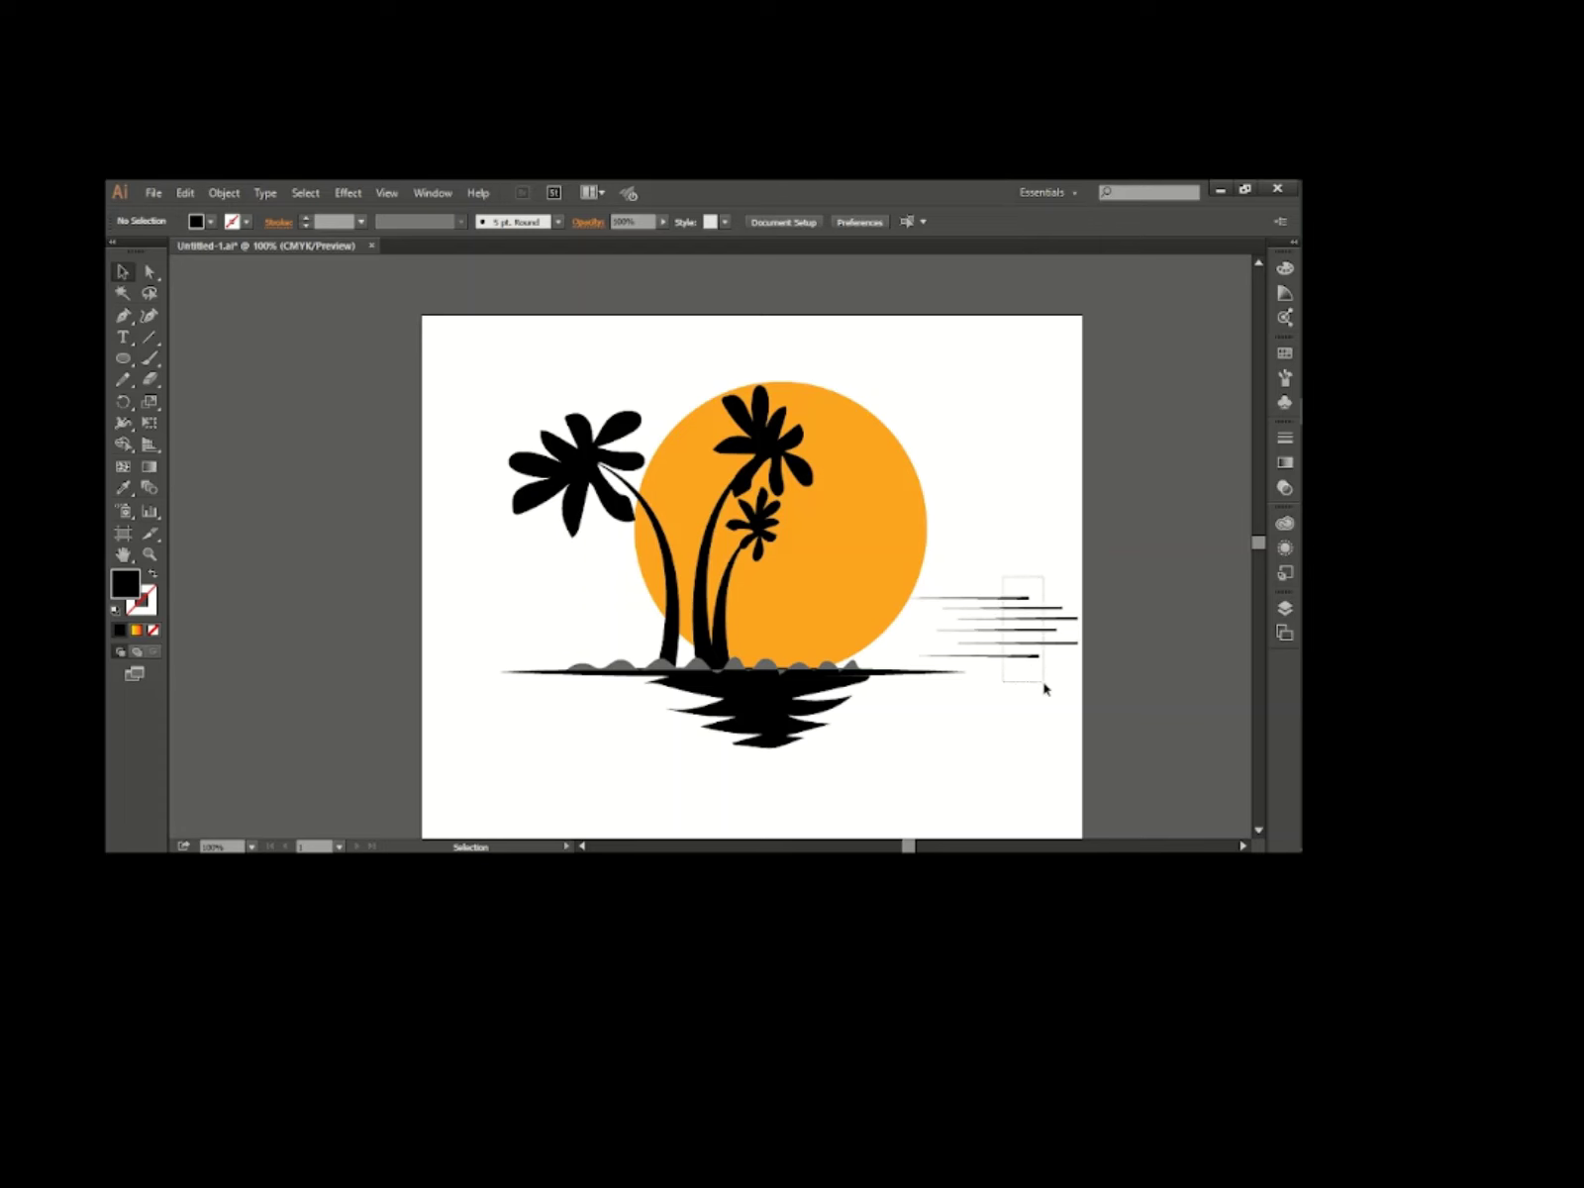
Move the tapered lines across the sun's lower right edge and remove the parts outside the circle with Shape Builder.
drag(1044, 636, 933, 609)
click(1000, 534)
click(123, 445)
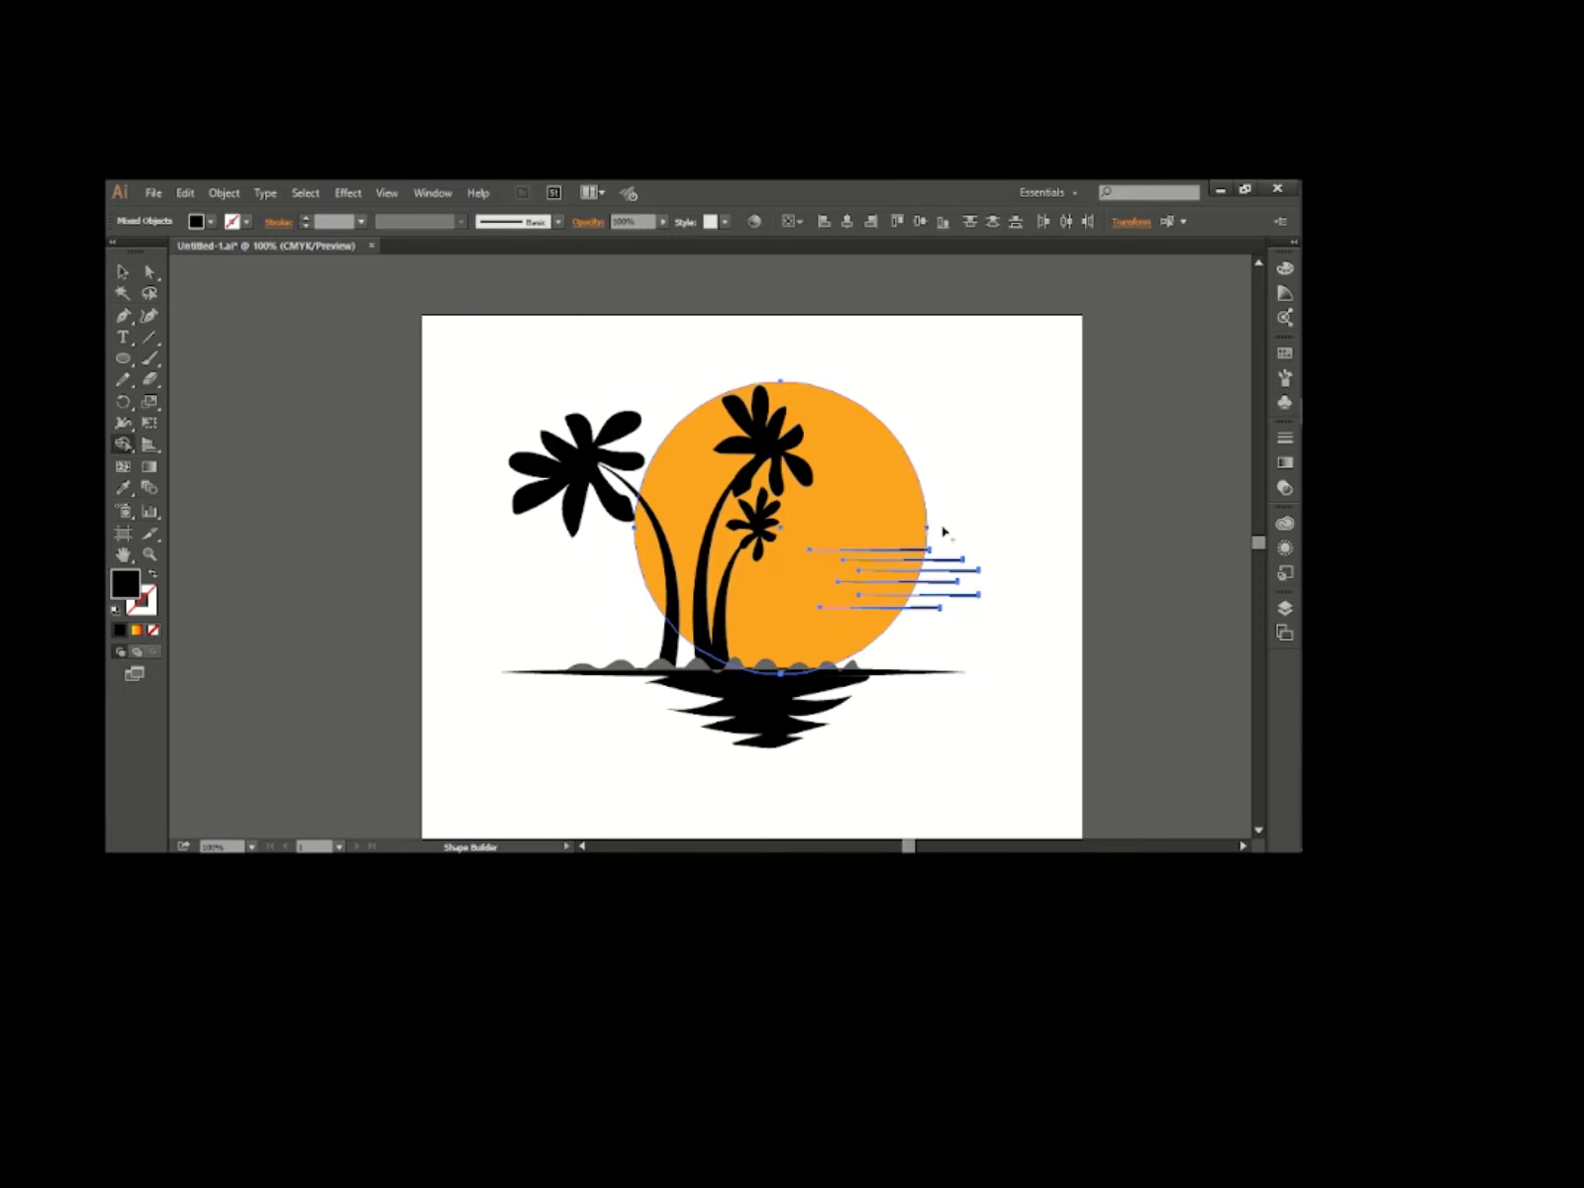
drag(904, 624, 966, 535)
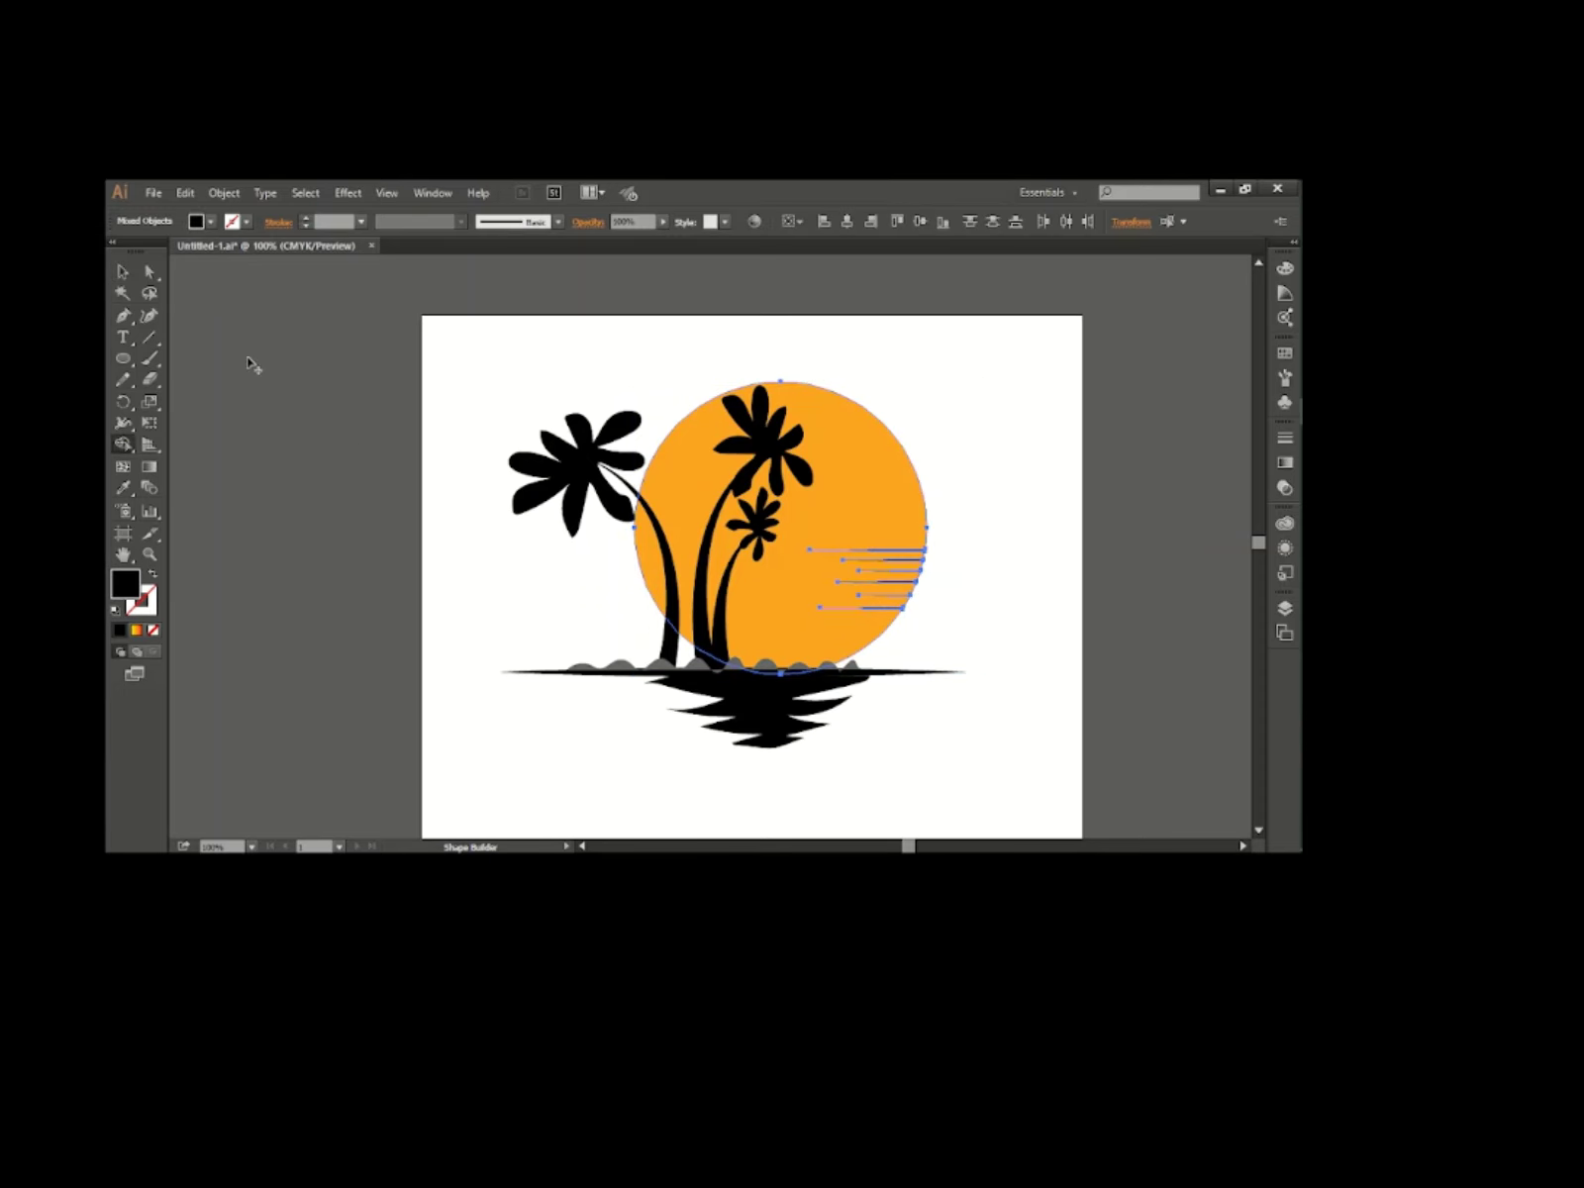
Fill the tapered lines crossing the sun's lower right edge with white.
click(125, 273)
click(187, 398)
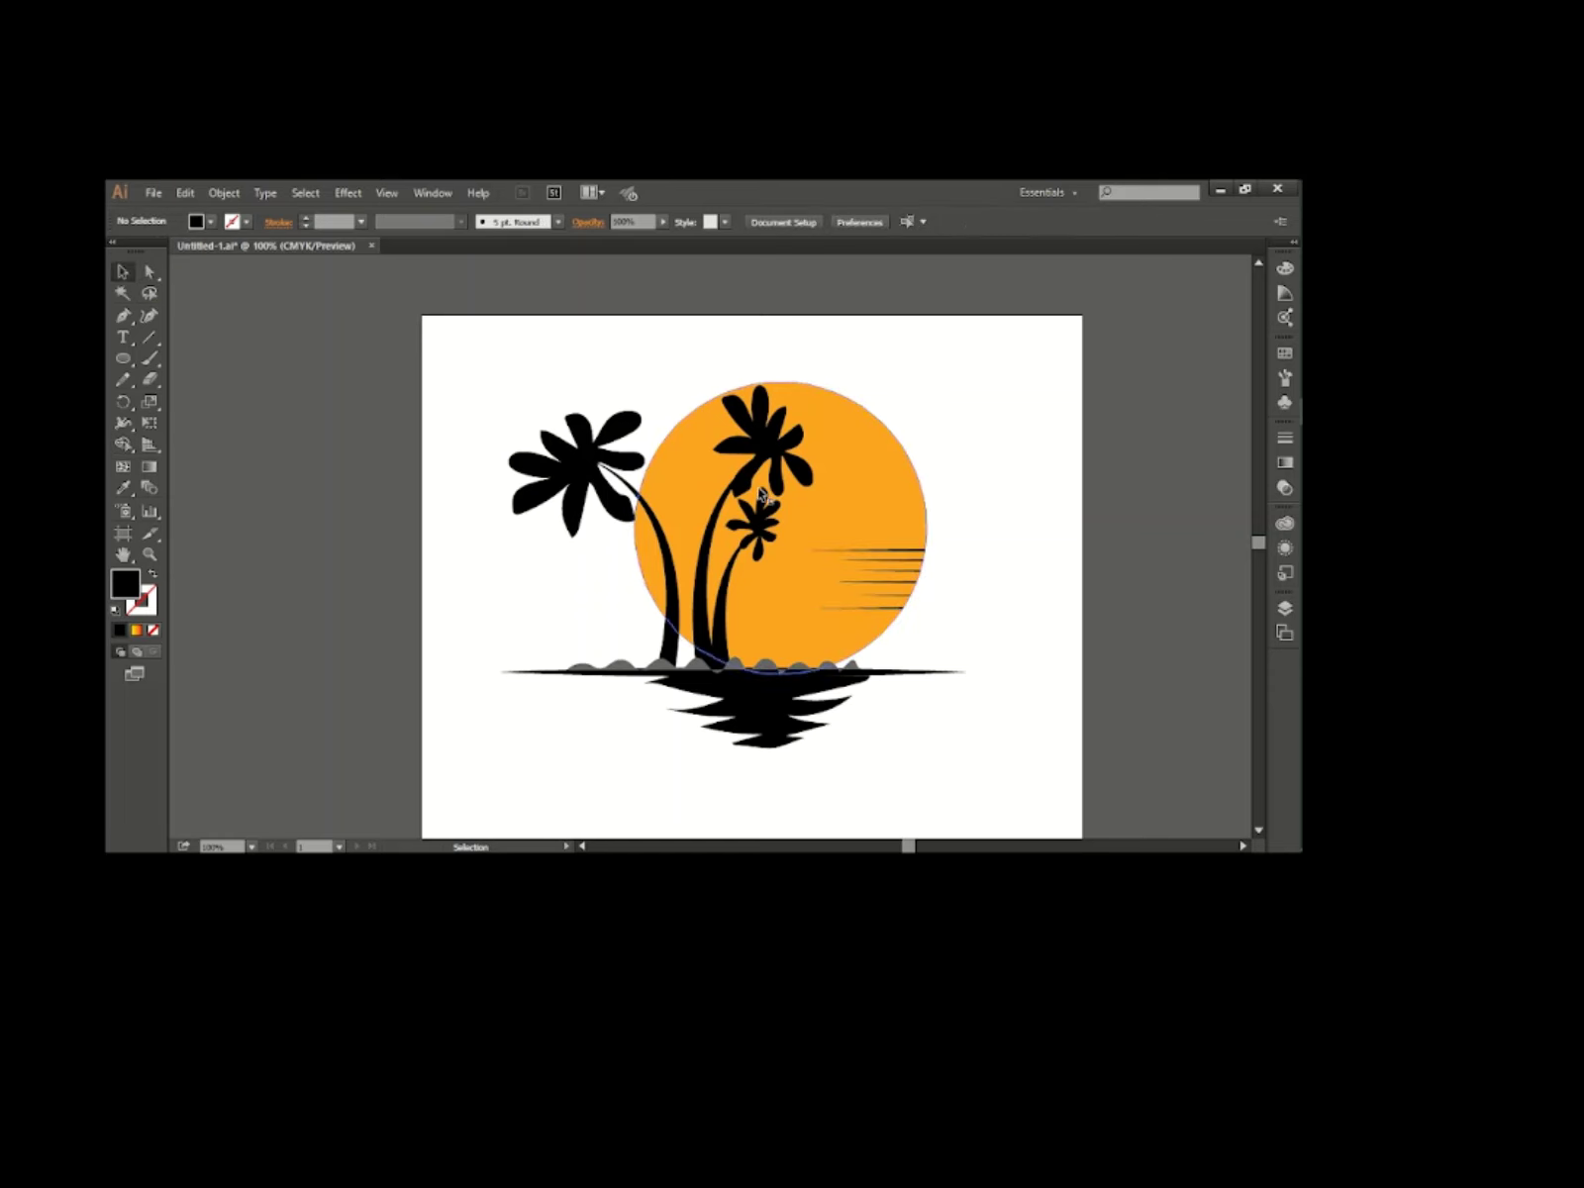
click(864, 555)
click(198, 224)
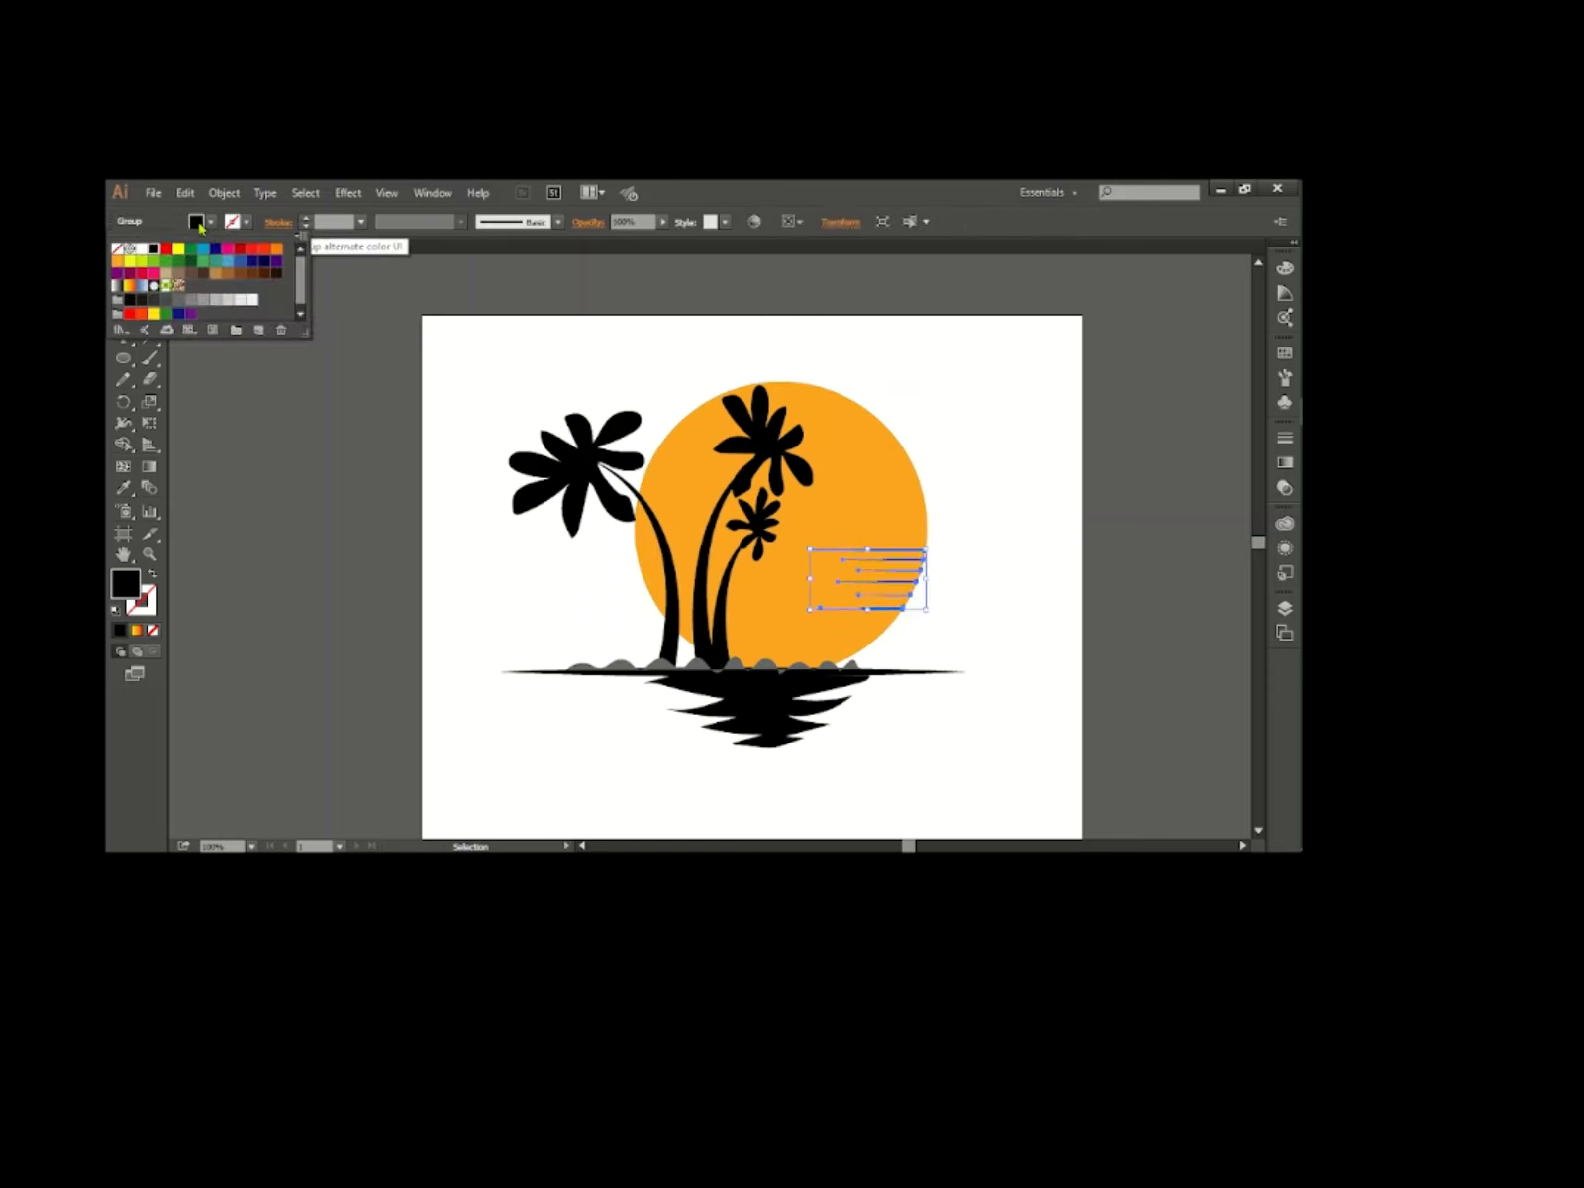
click(146, 253)
click(273, 527)
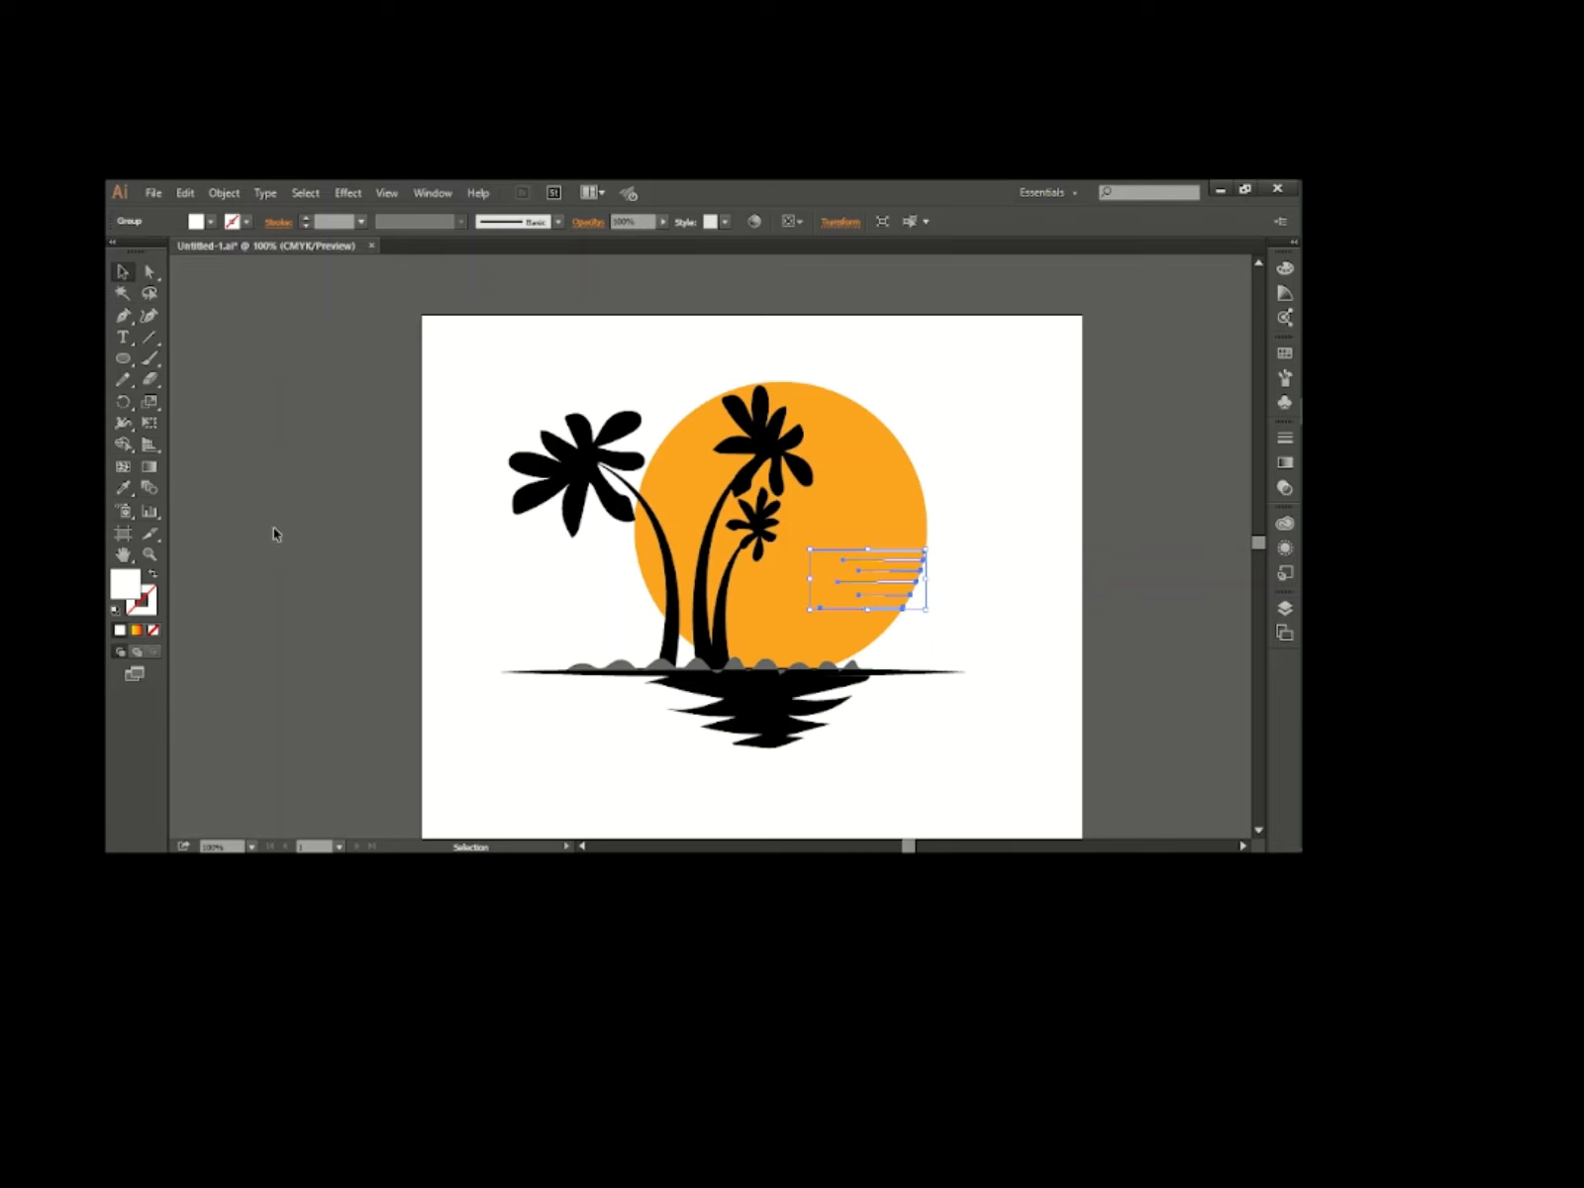
click(274, 527)
Apply the yellow-to-red gradient to the sun and run it vertically, with yellow at the top and red at the bottom.
click(687, 496)
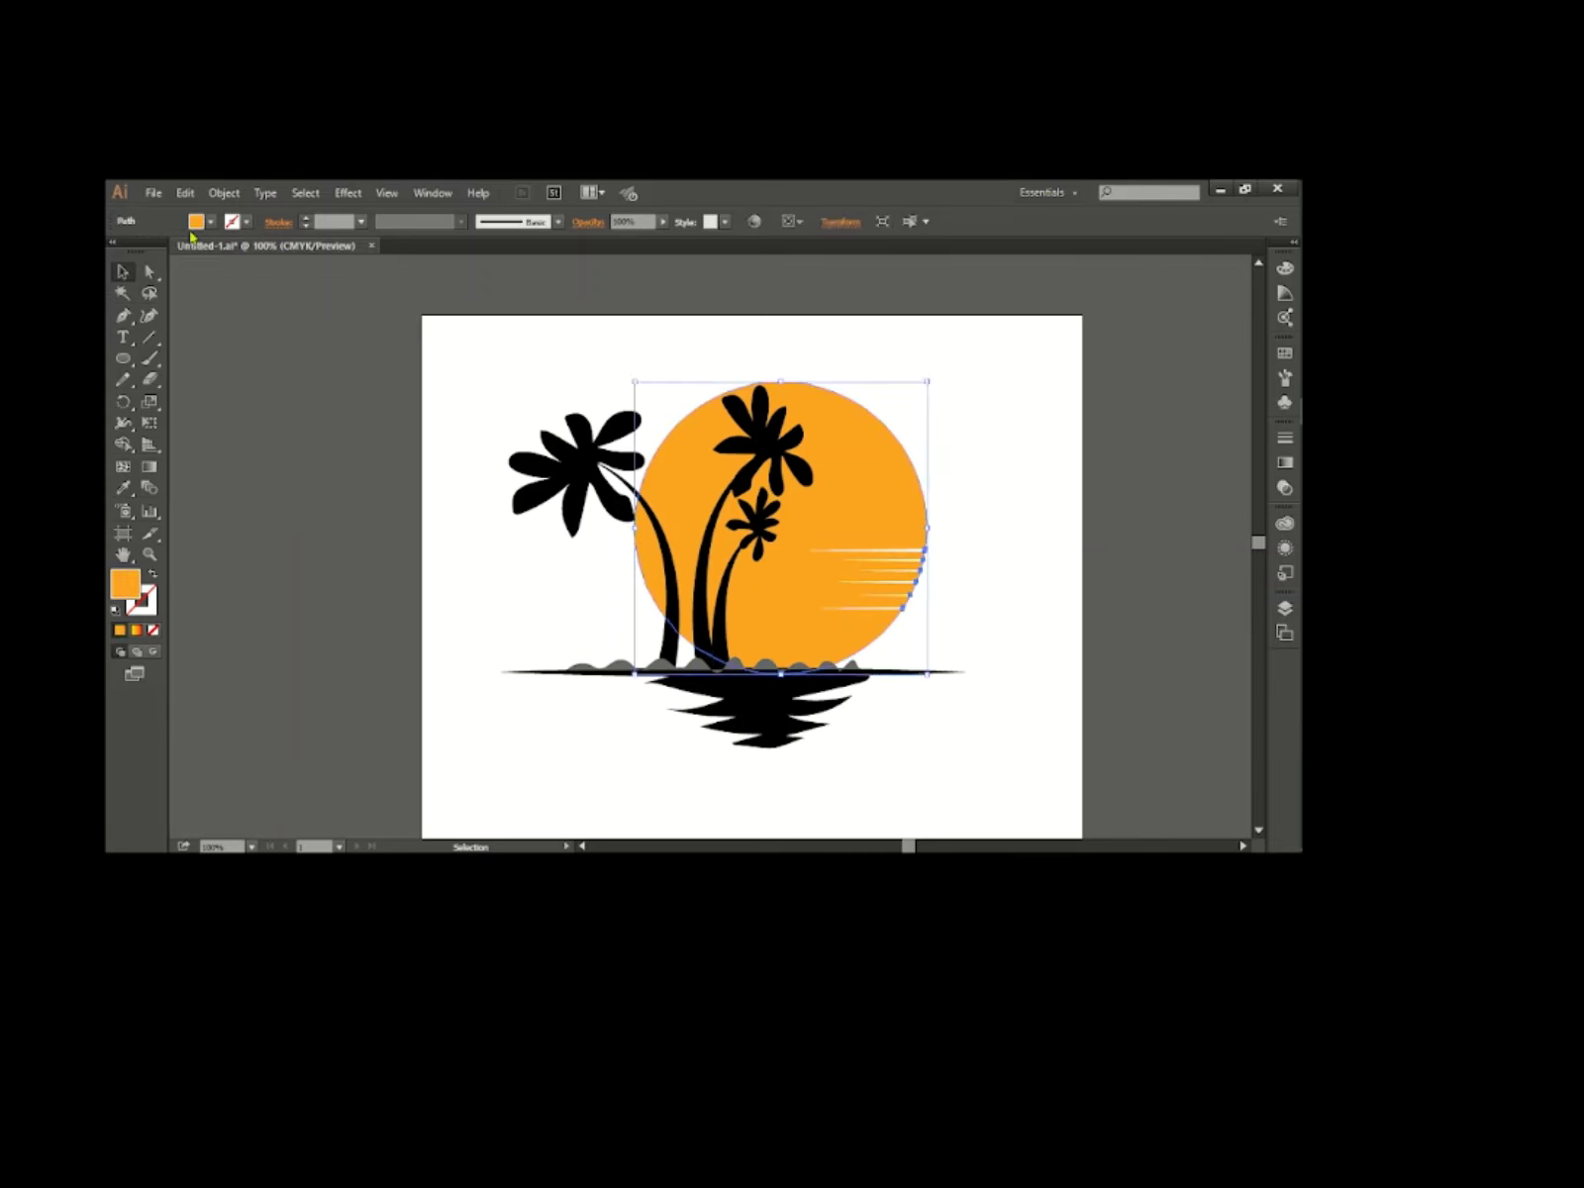
click(196, 224)
click(129, 287)
click(153, 468)
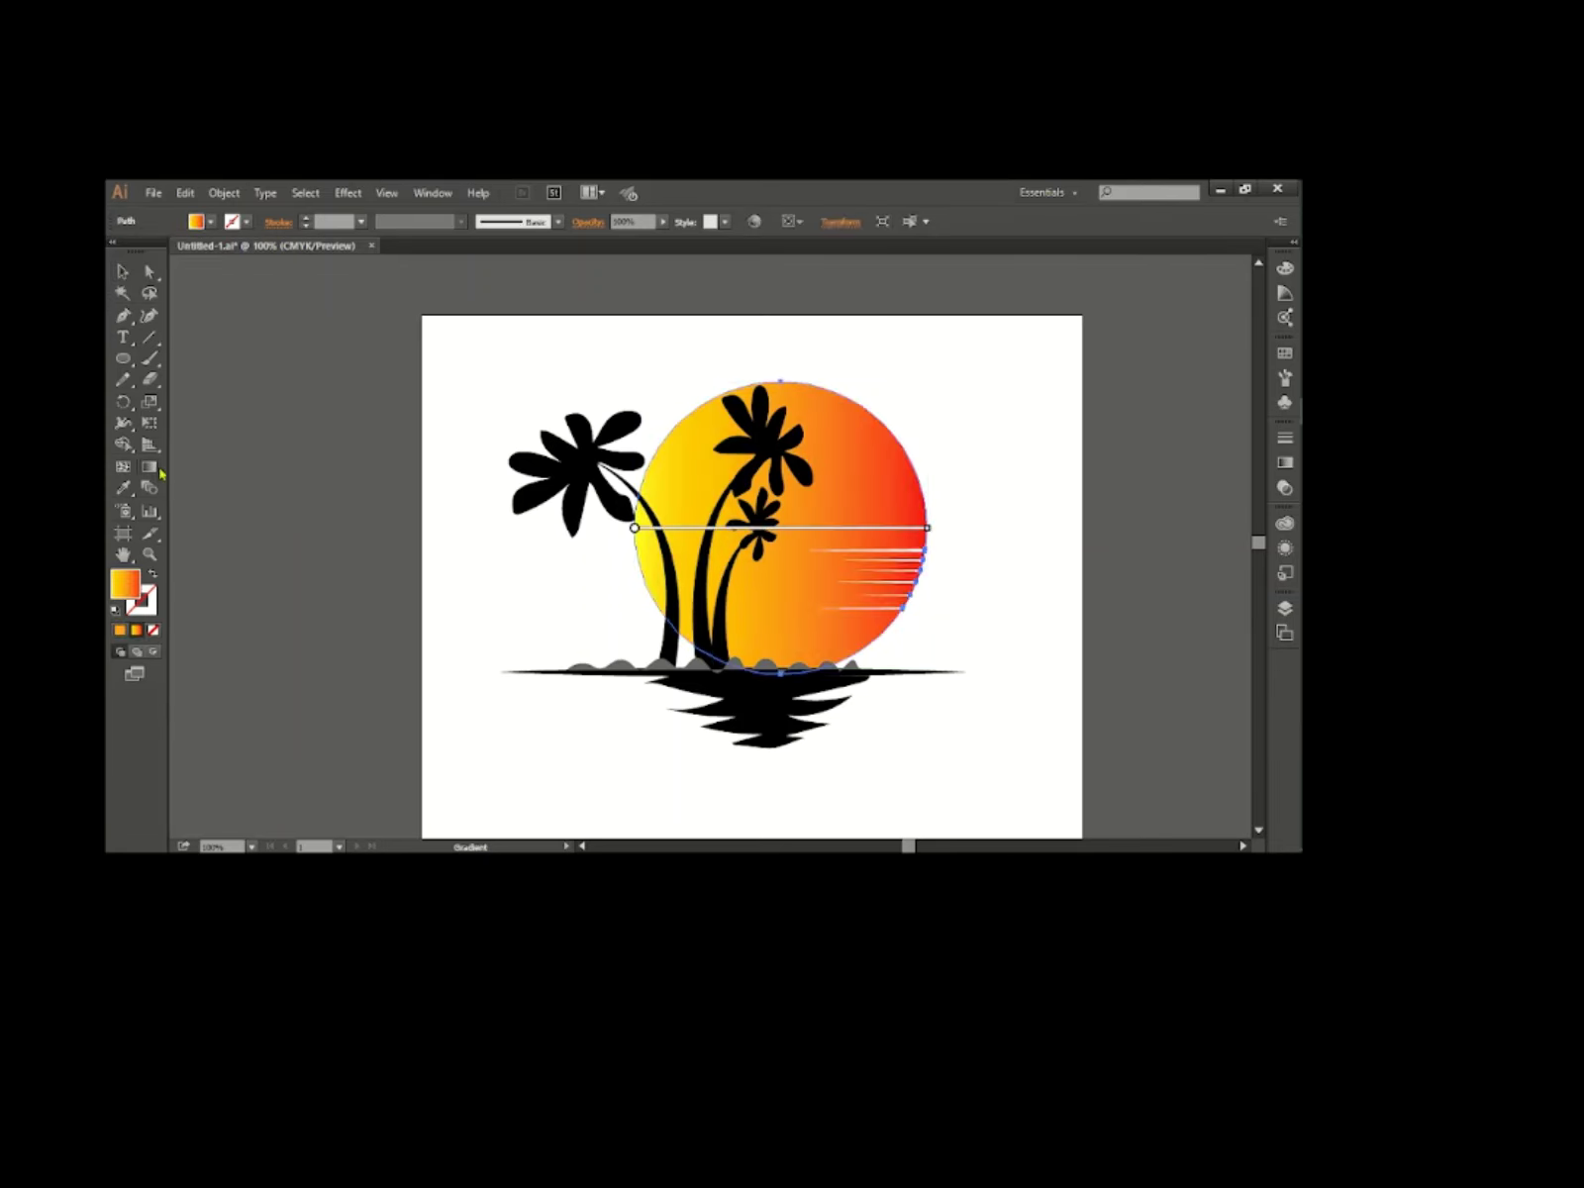
drag(783, 357, 752, 730)
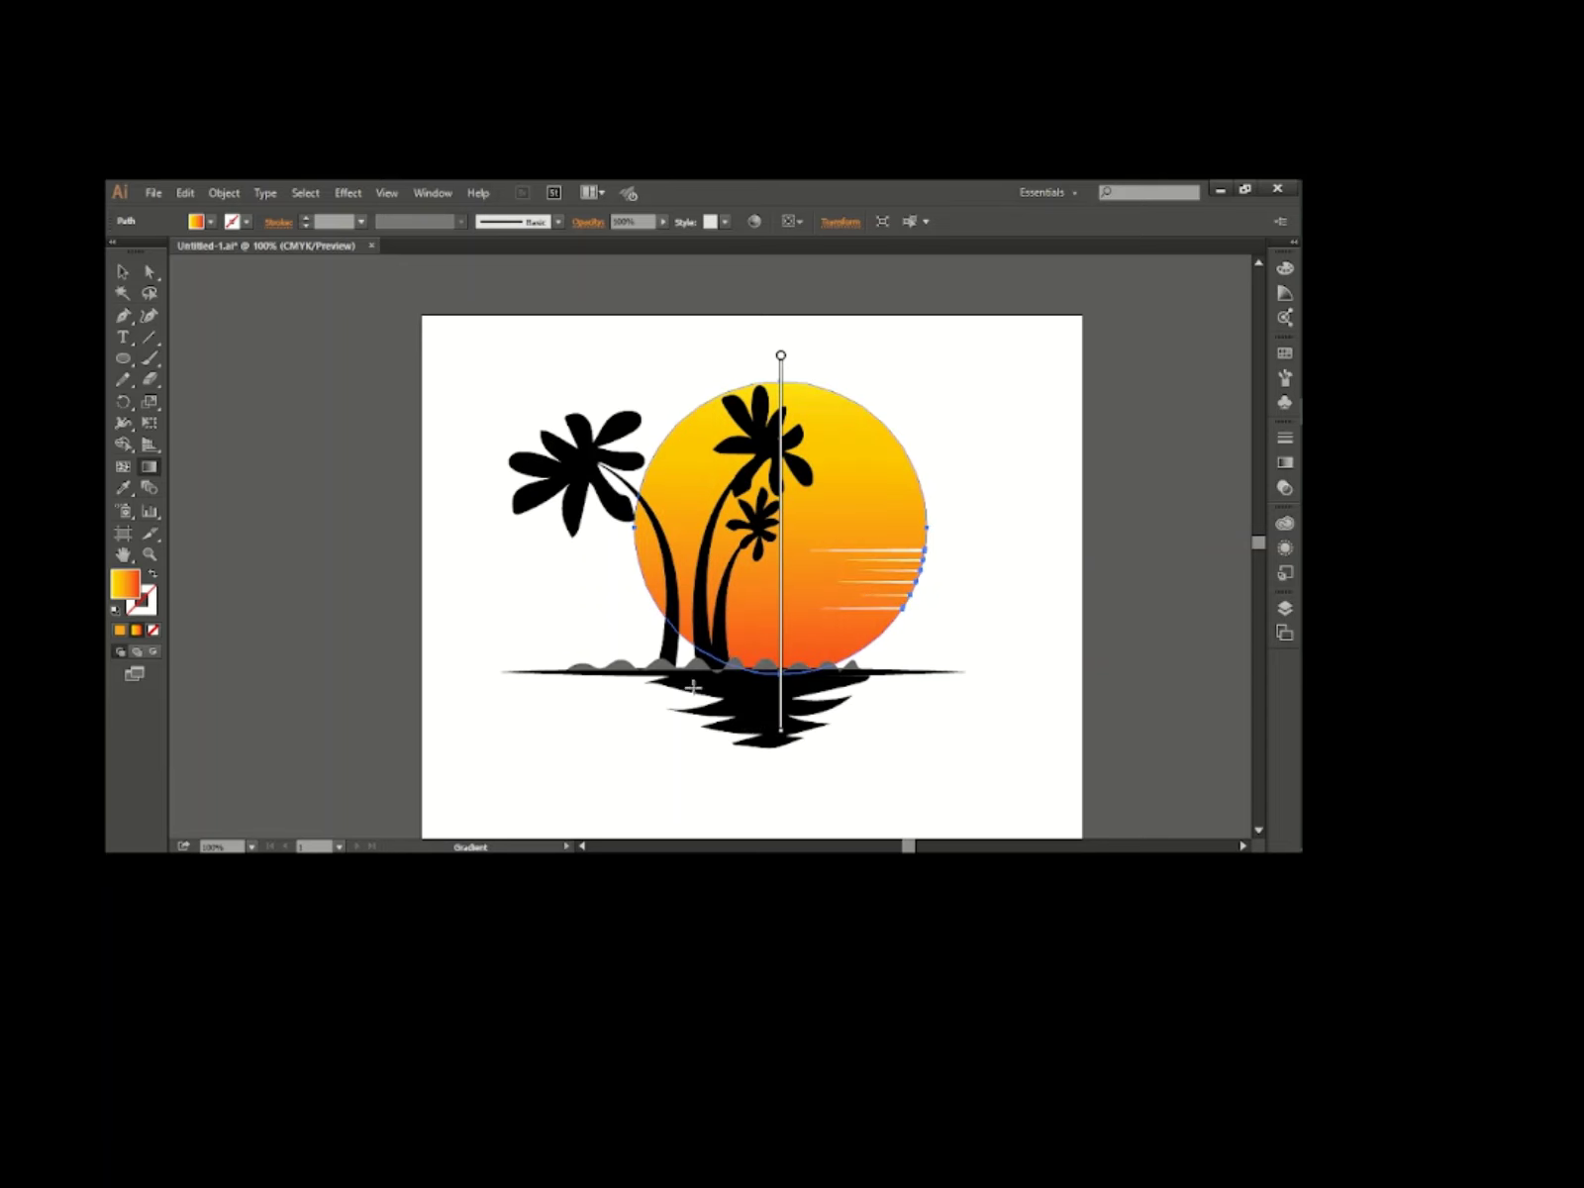
Copy the sun's gradient onto the jagged reflection with the Eyedropper and run it vertically, from yellow at the ground line to orange below.
click(121, 271)
click(736, 754)
click(754, 730)
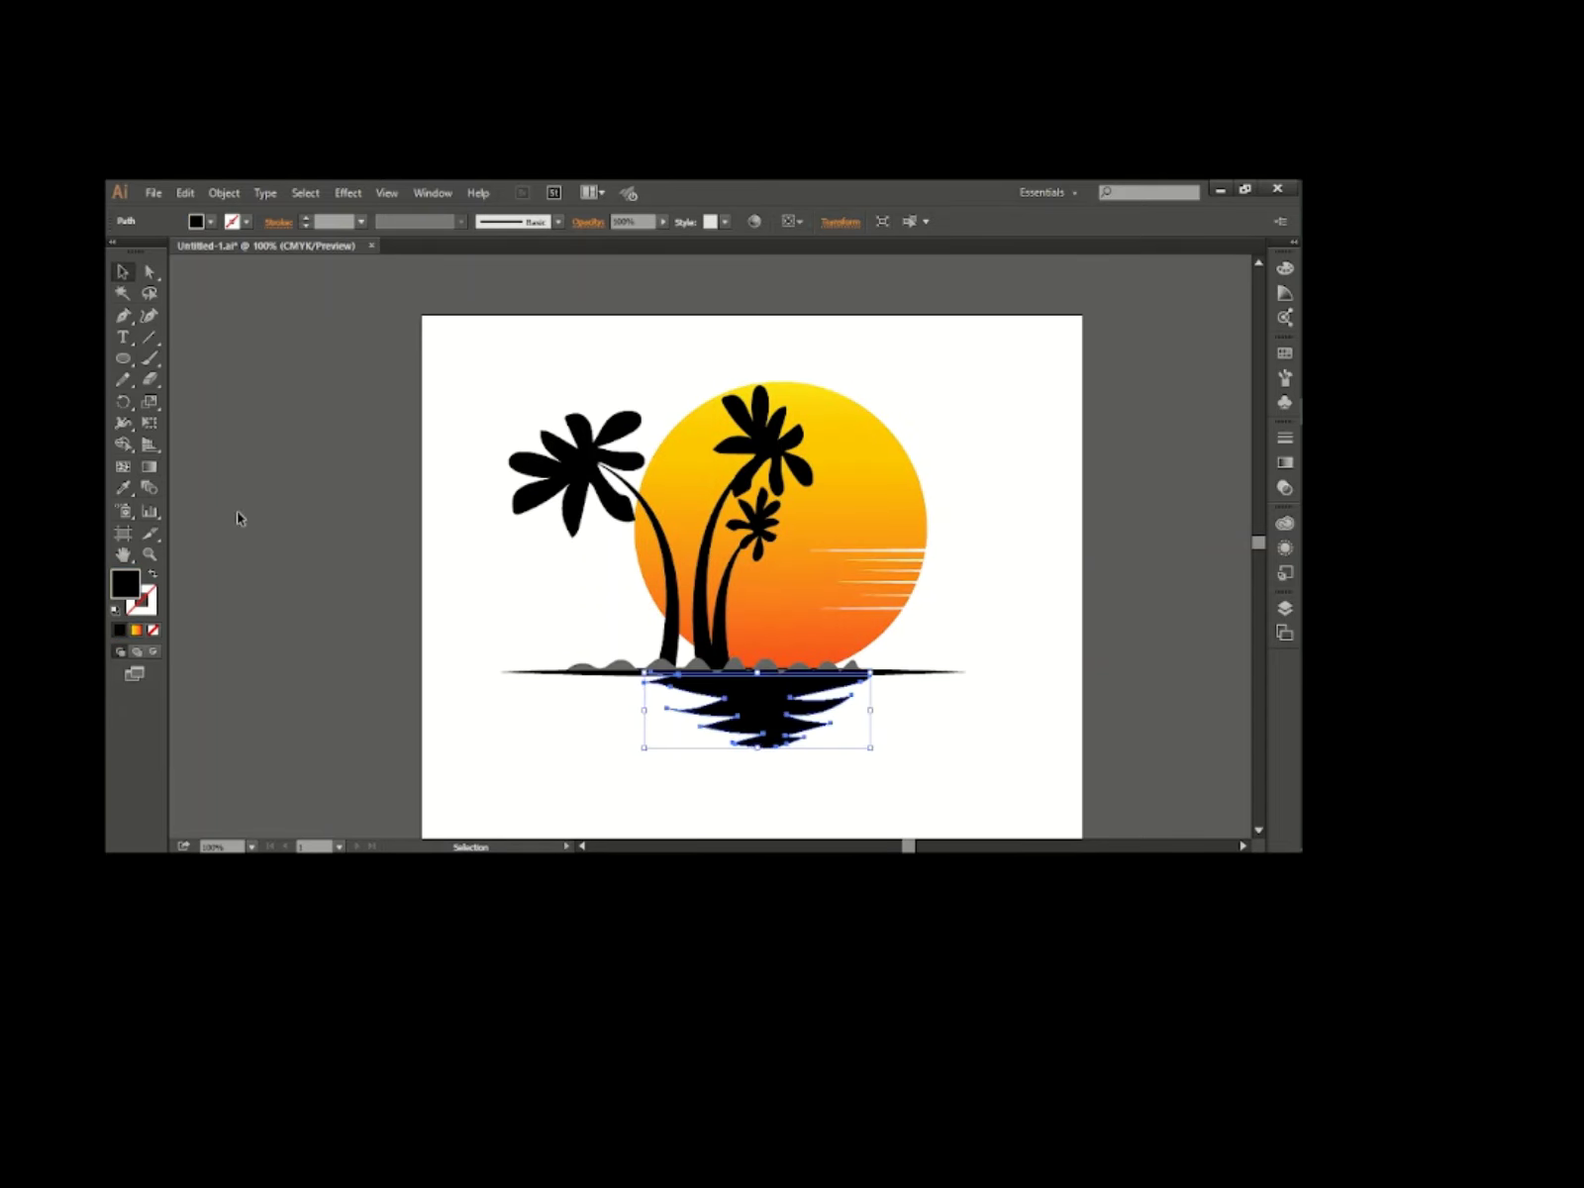
click(123, 487)
click(743, 475)
click(121, 272)
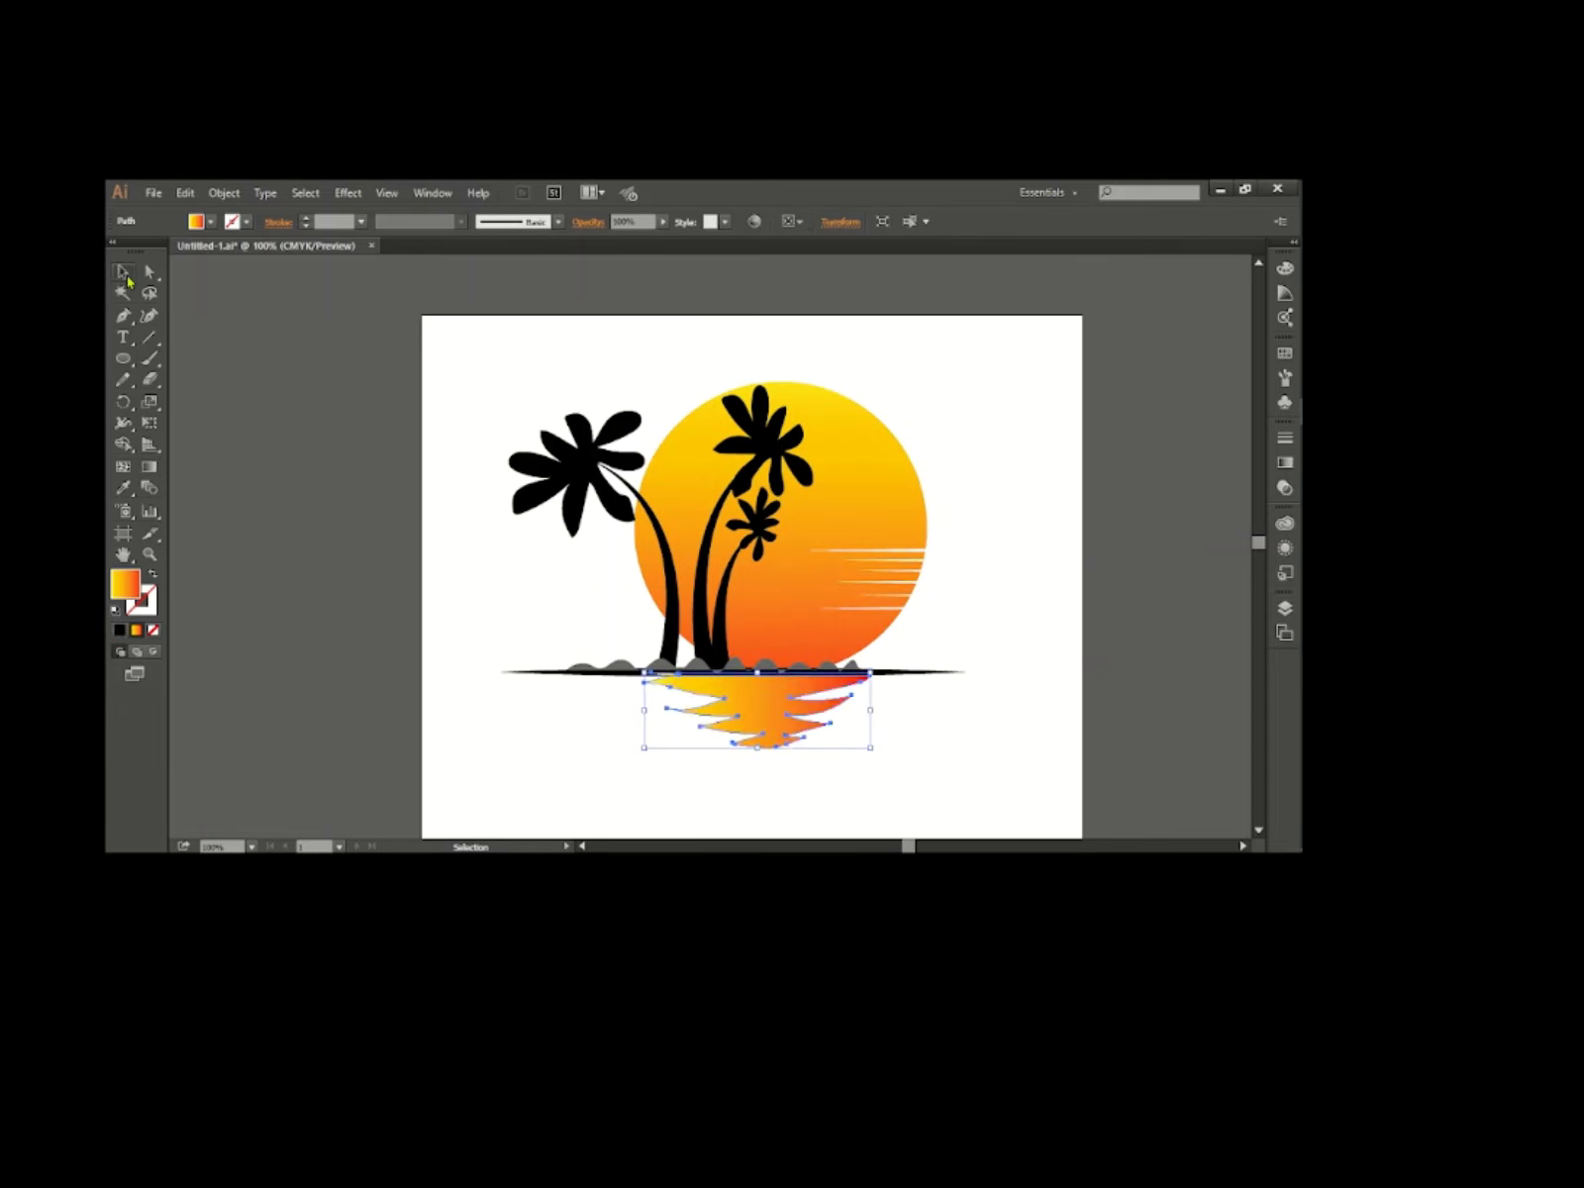
click(150, 467)
mouse_move(756, 656)
mouse_down()
mouse_move(756, 789)
mouse_move(762, 726)
mouse_up()
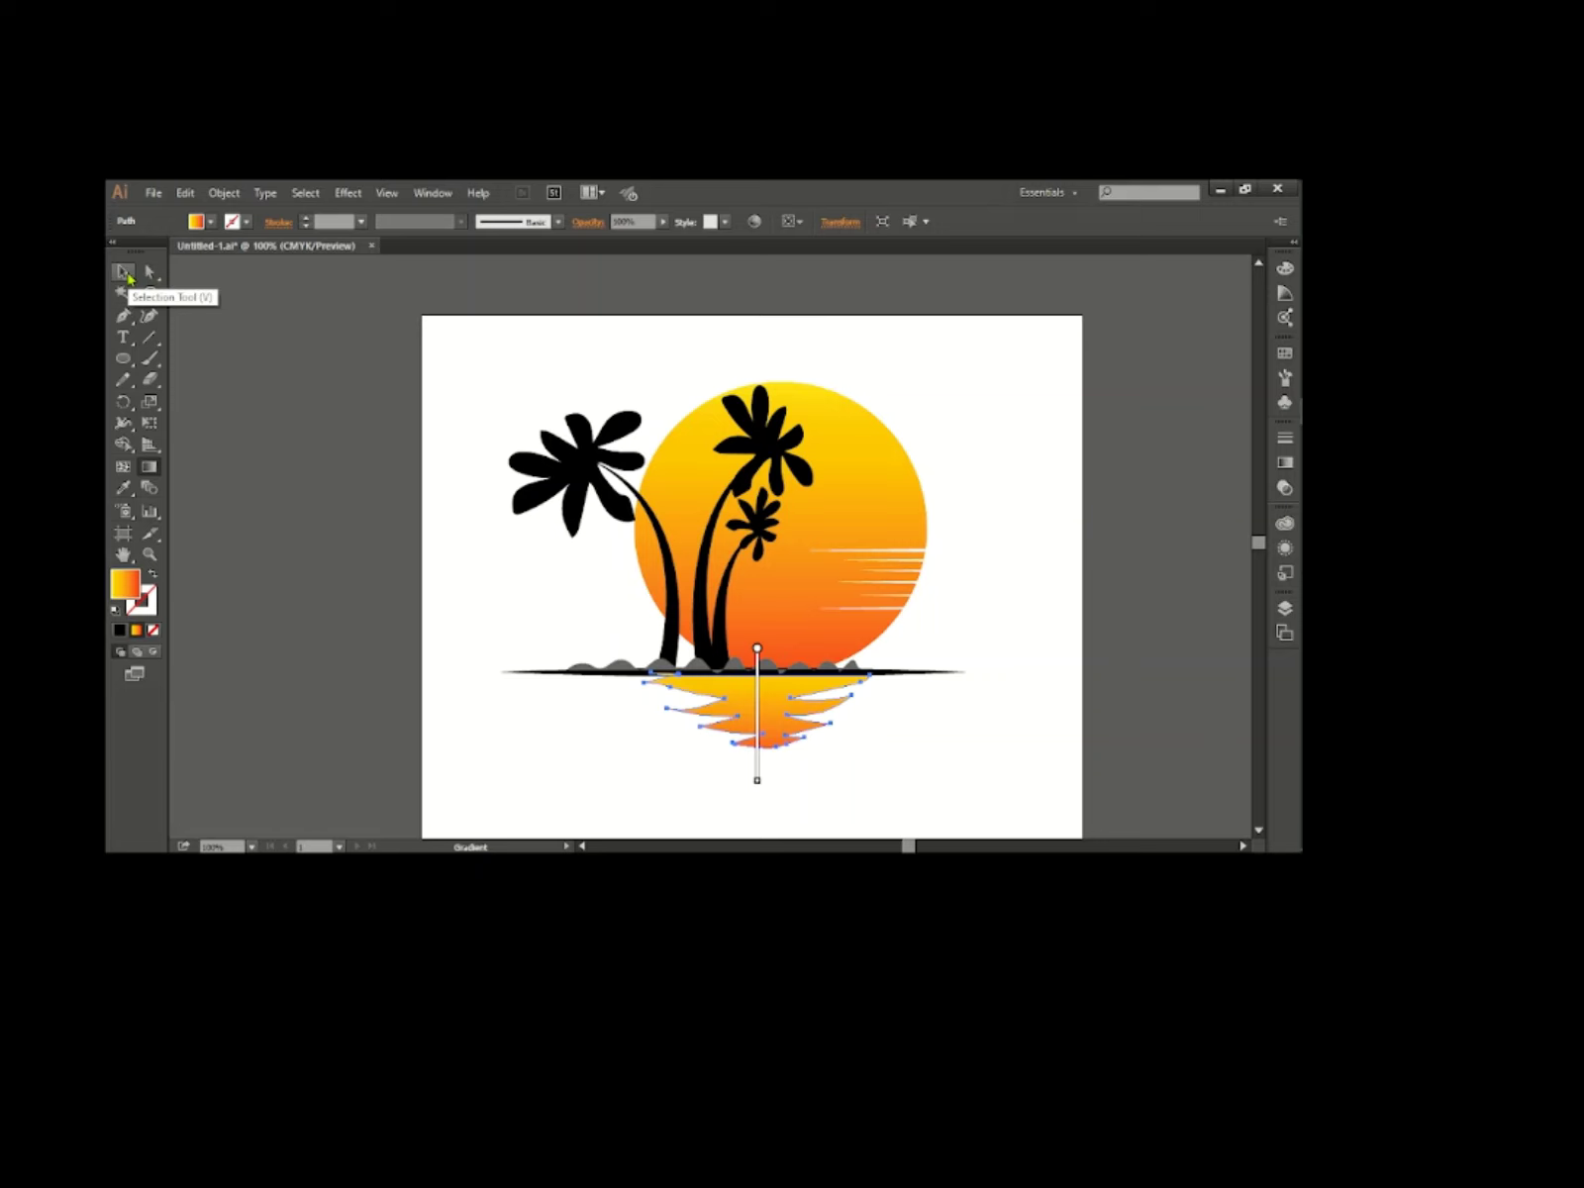
click(123, 273)
click(508, 692)
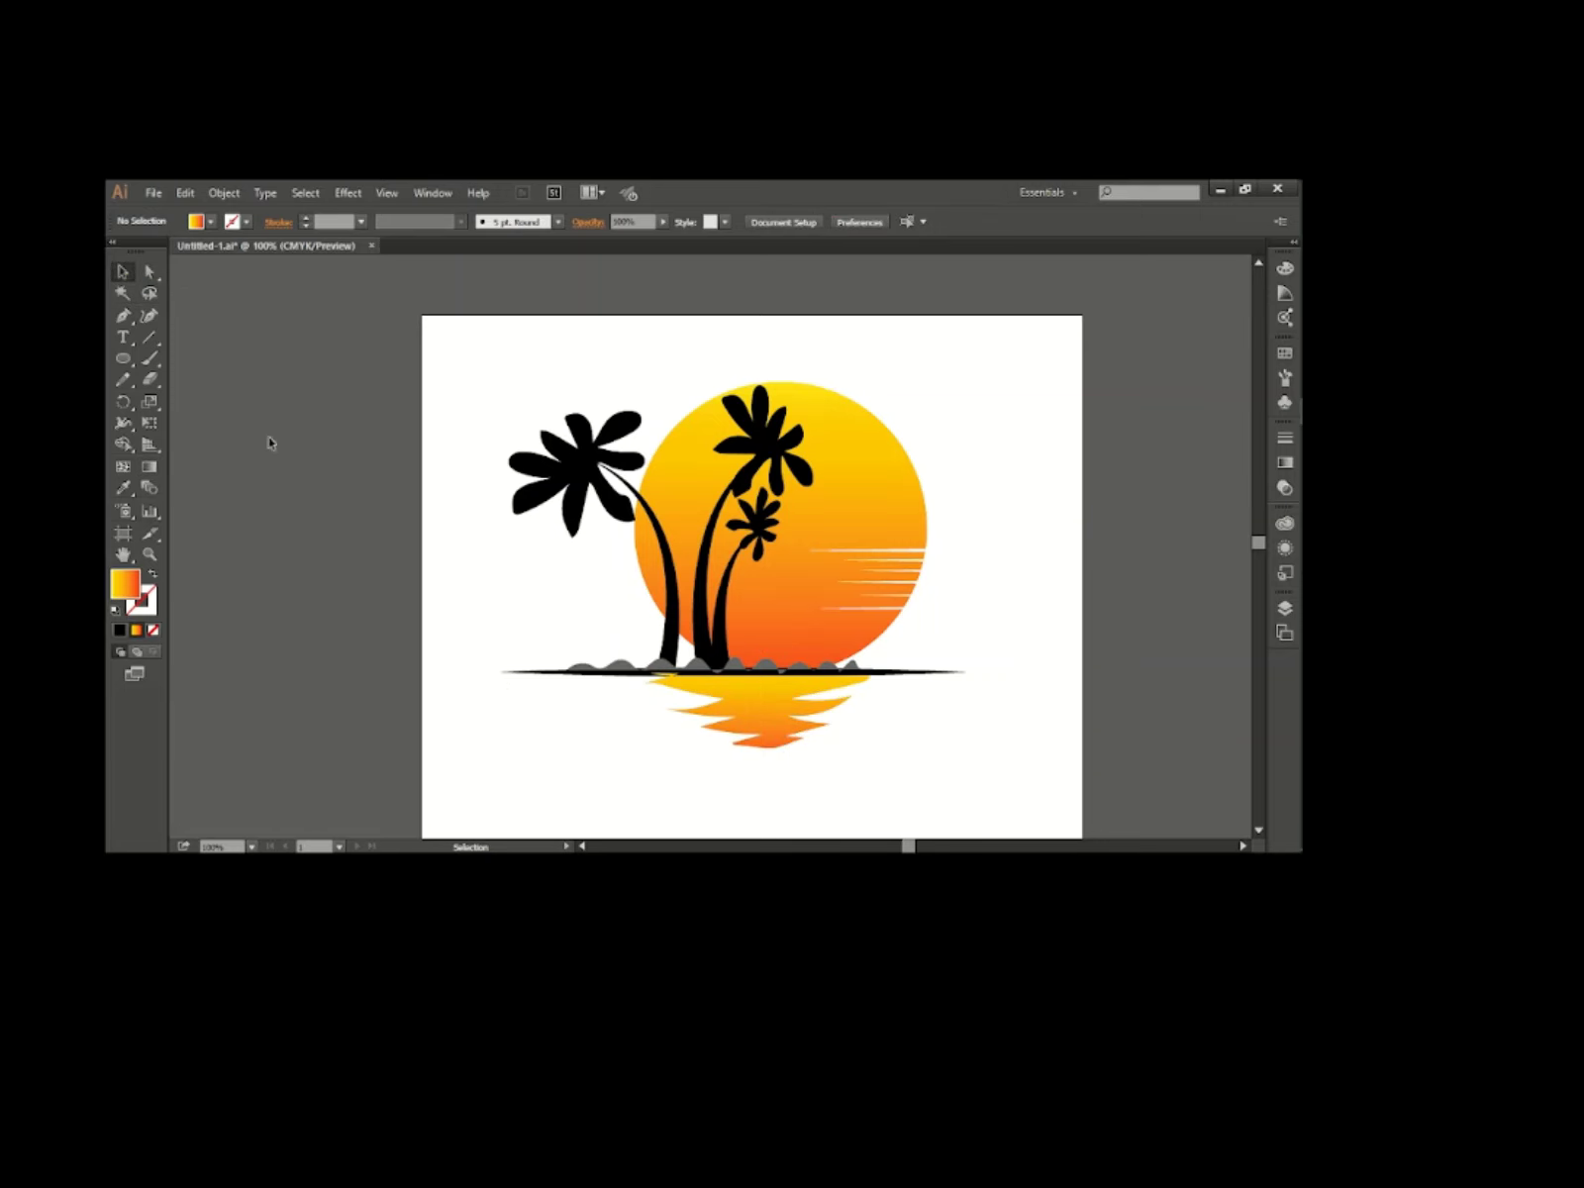
Draw a horizontal line about 21 pt long left of the reflection, with no fill, a black stroke and Width Profile 1.
key(p)
click(547, 732)
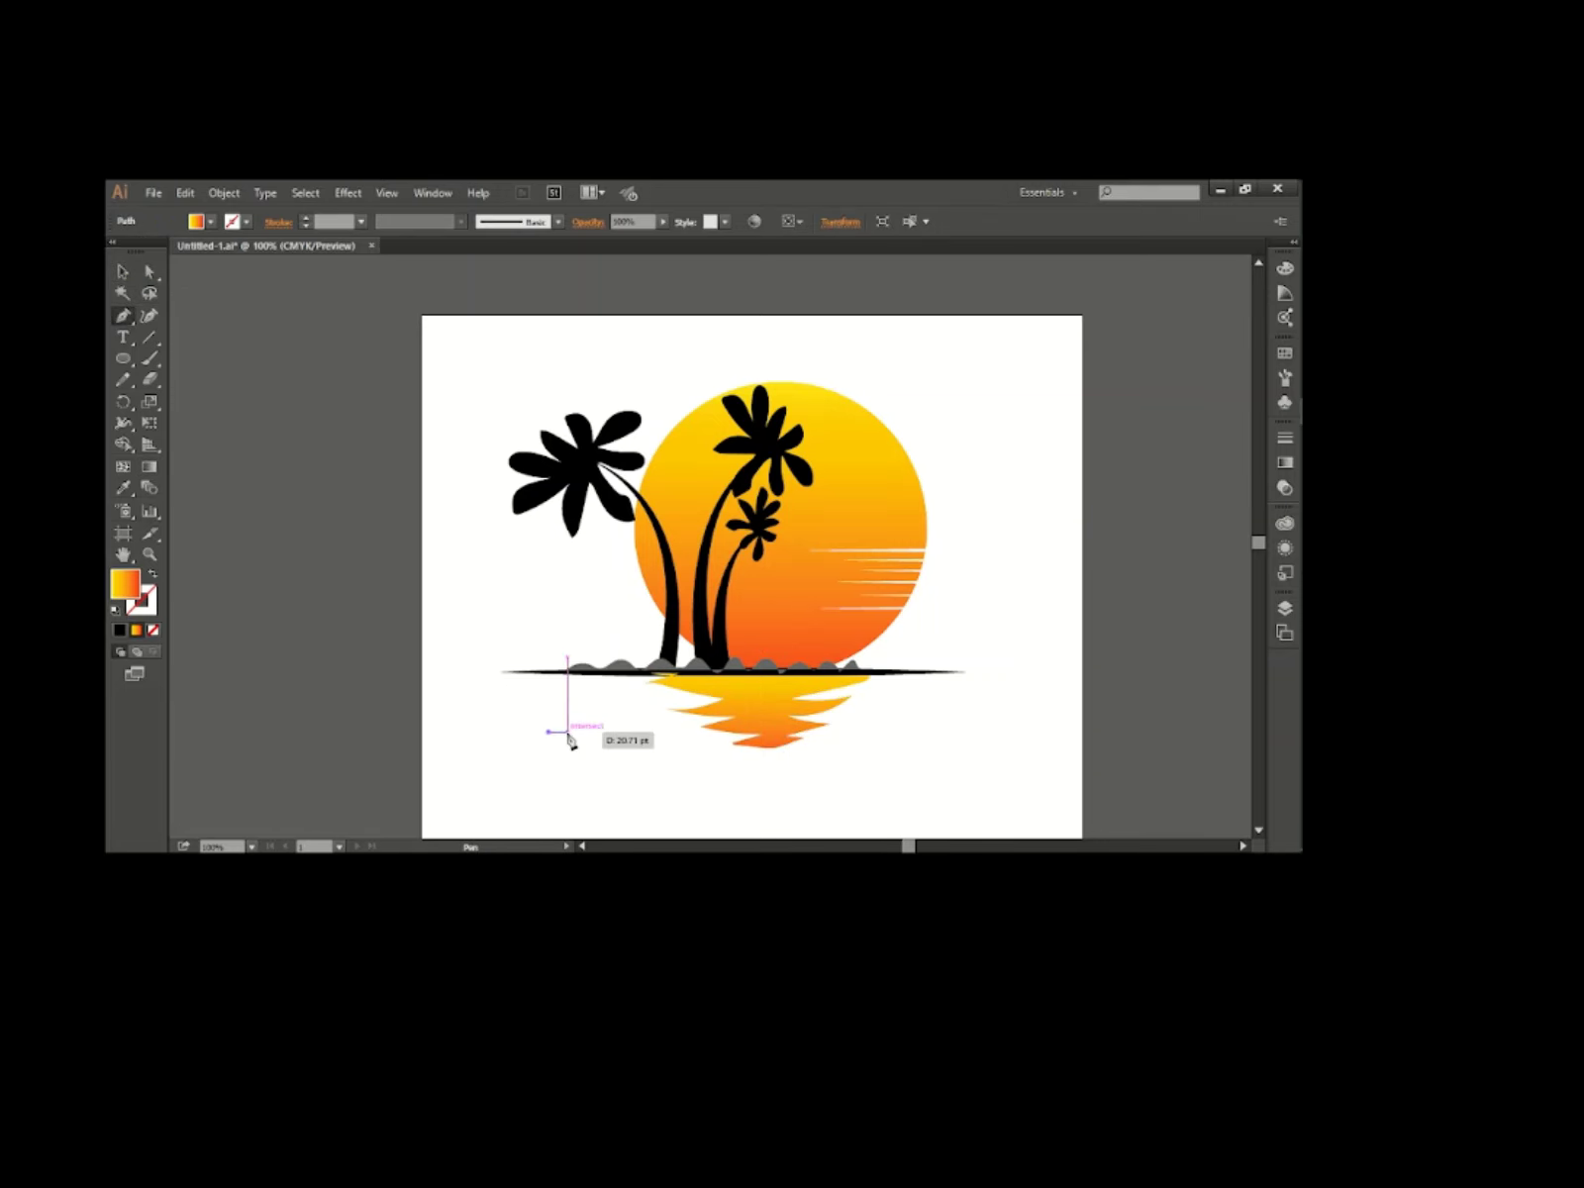
click(570, 733)
click(123, 271)
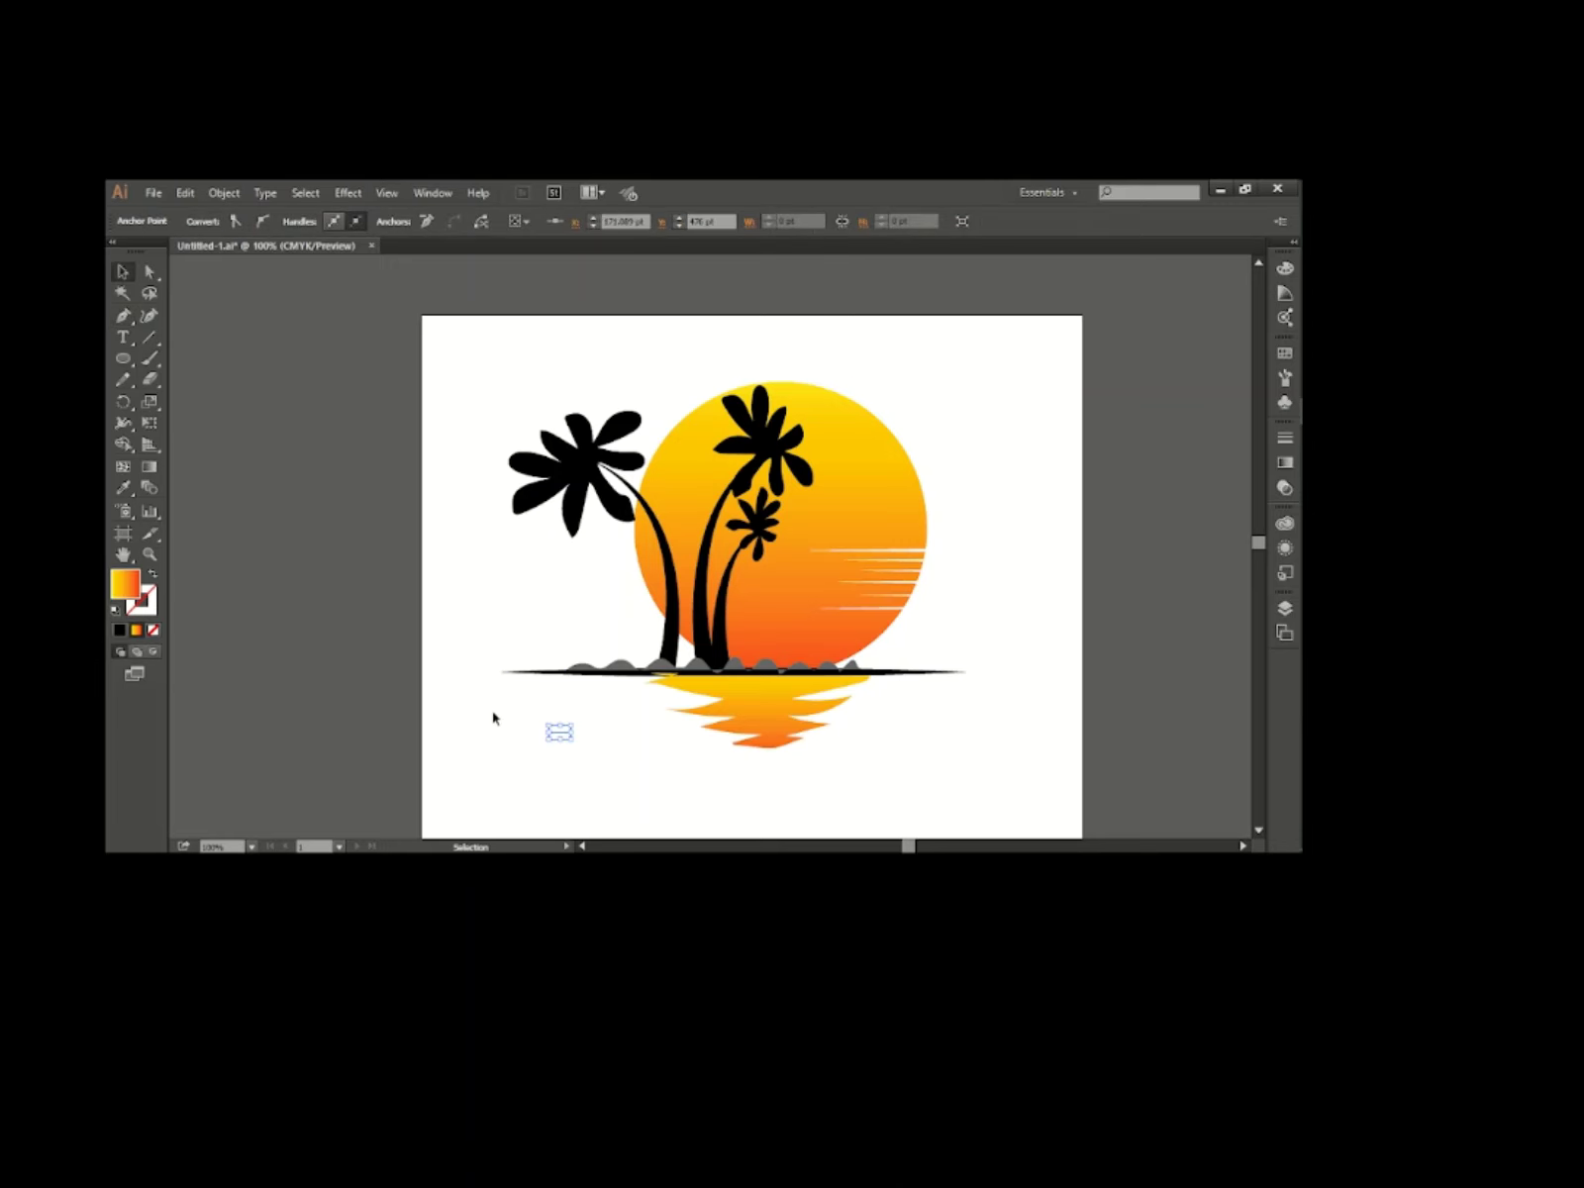
click(211, 222)
click(117, 252)
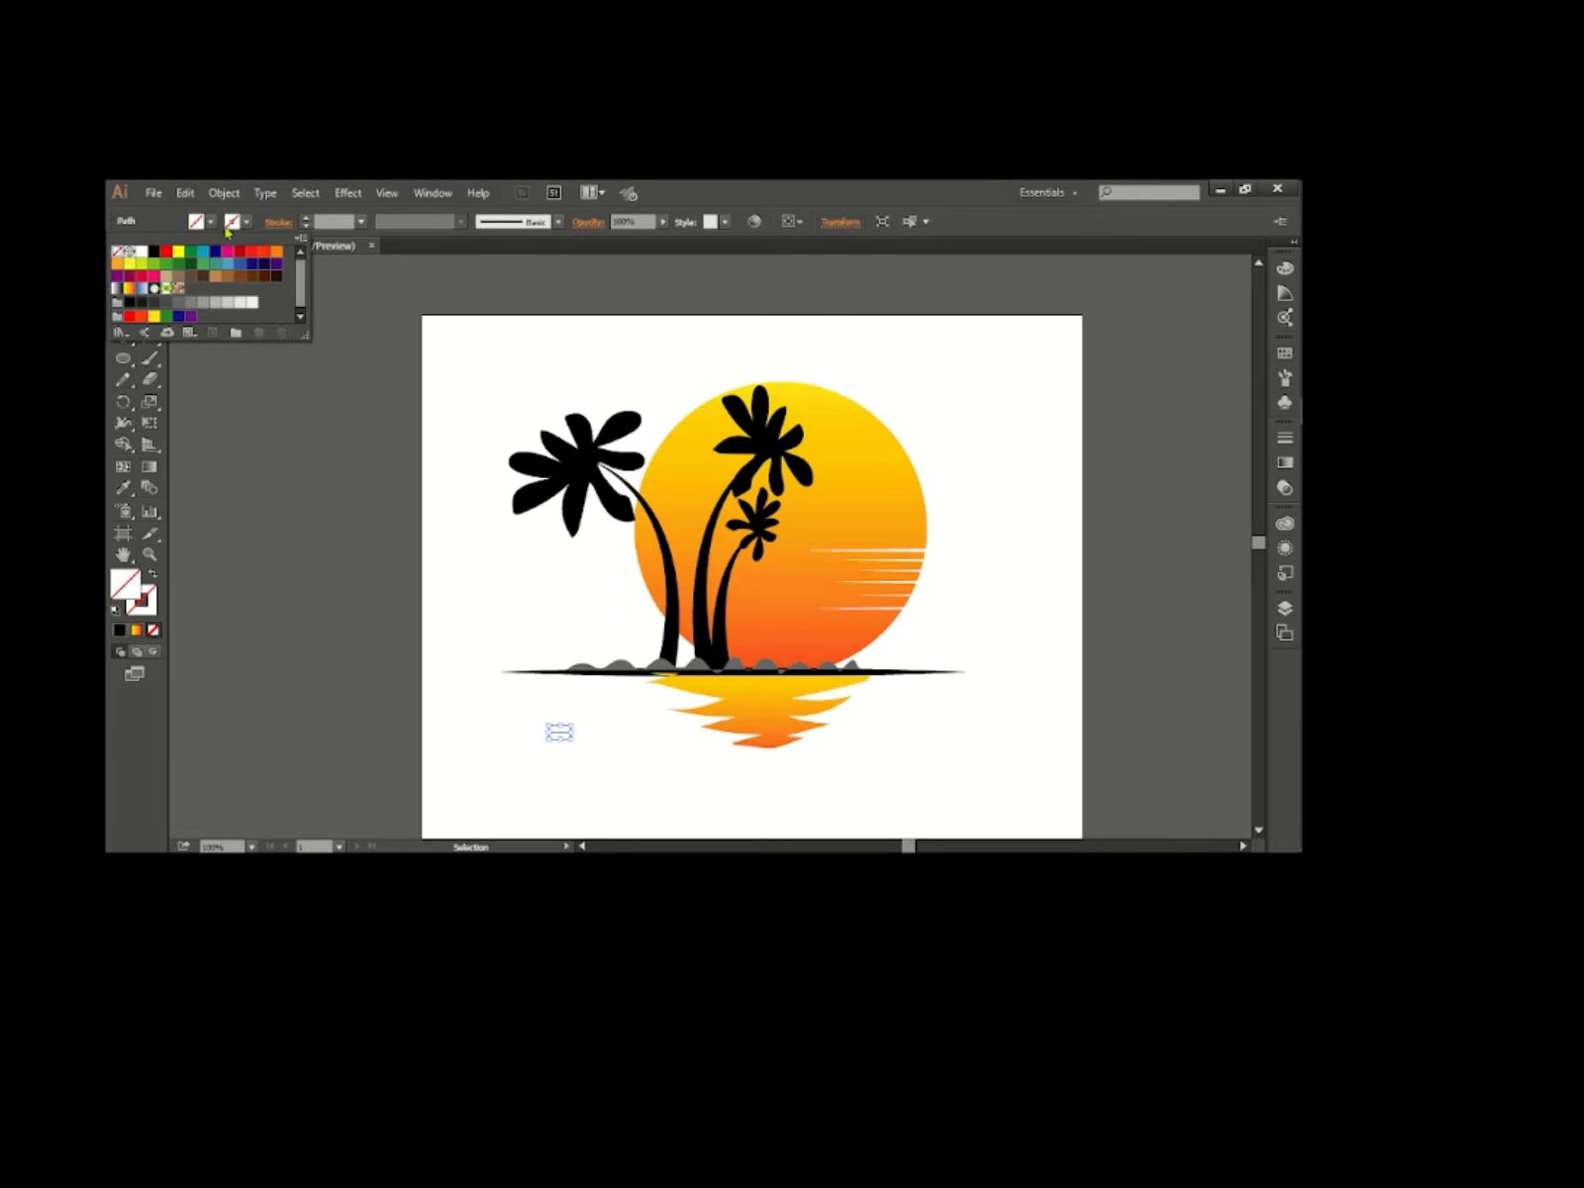
click(154, 251)
click(416, 221)
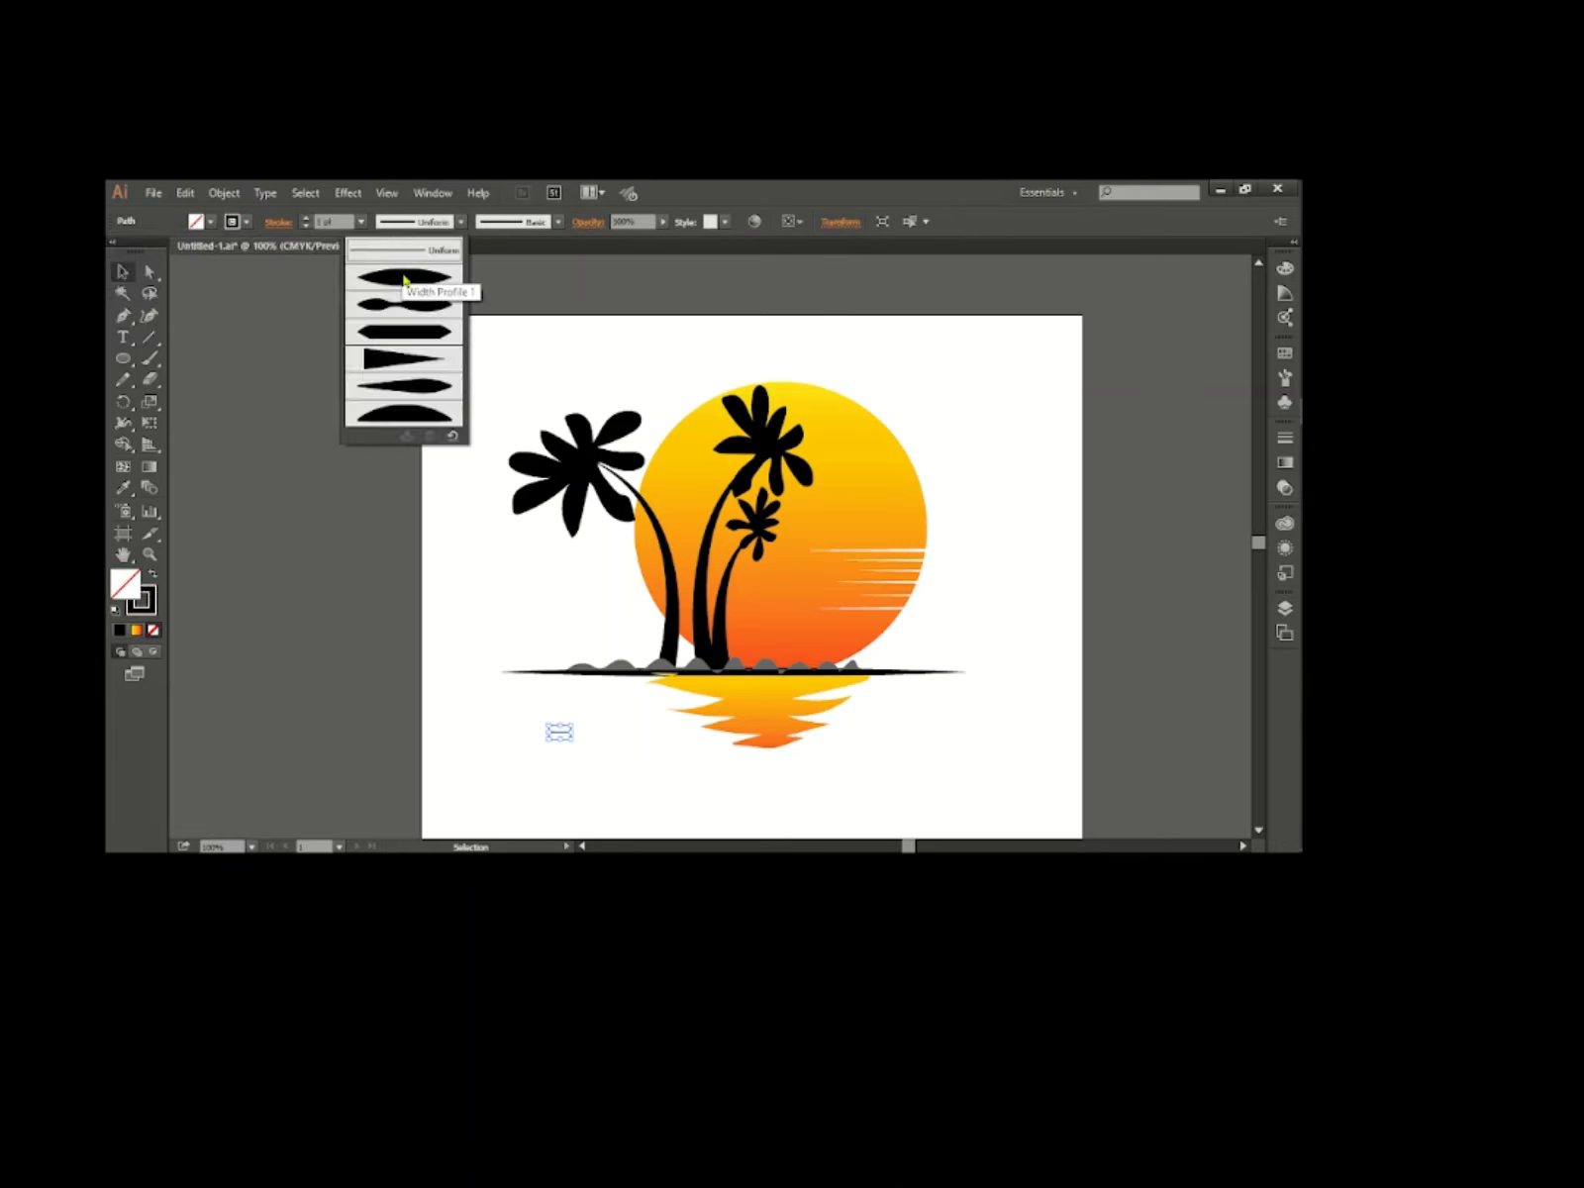
click(421, 290)
click(606, 771)
click(565, 734)
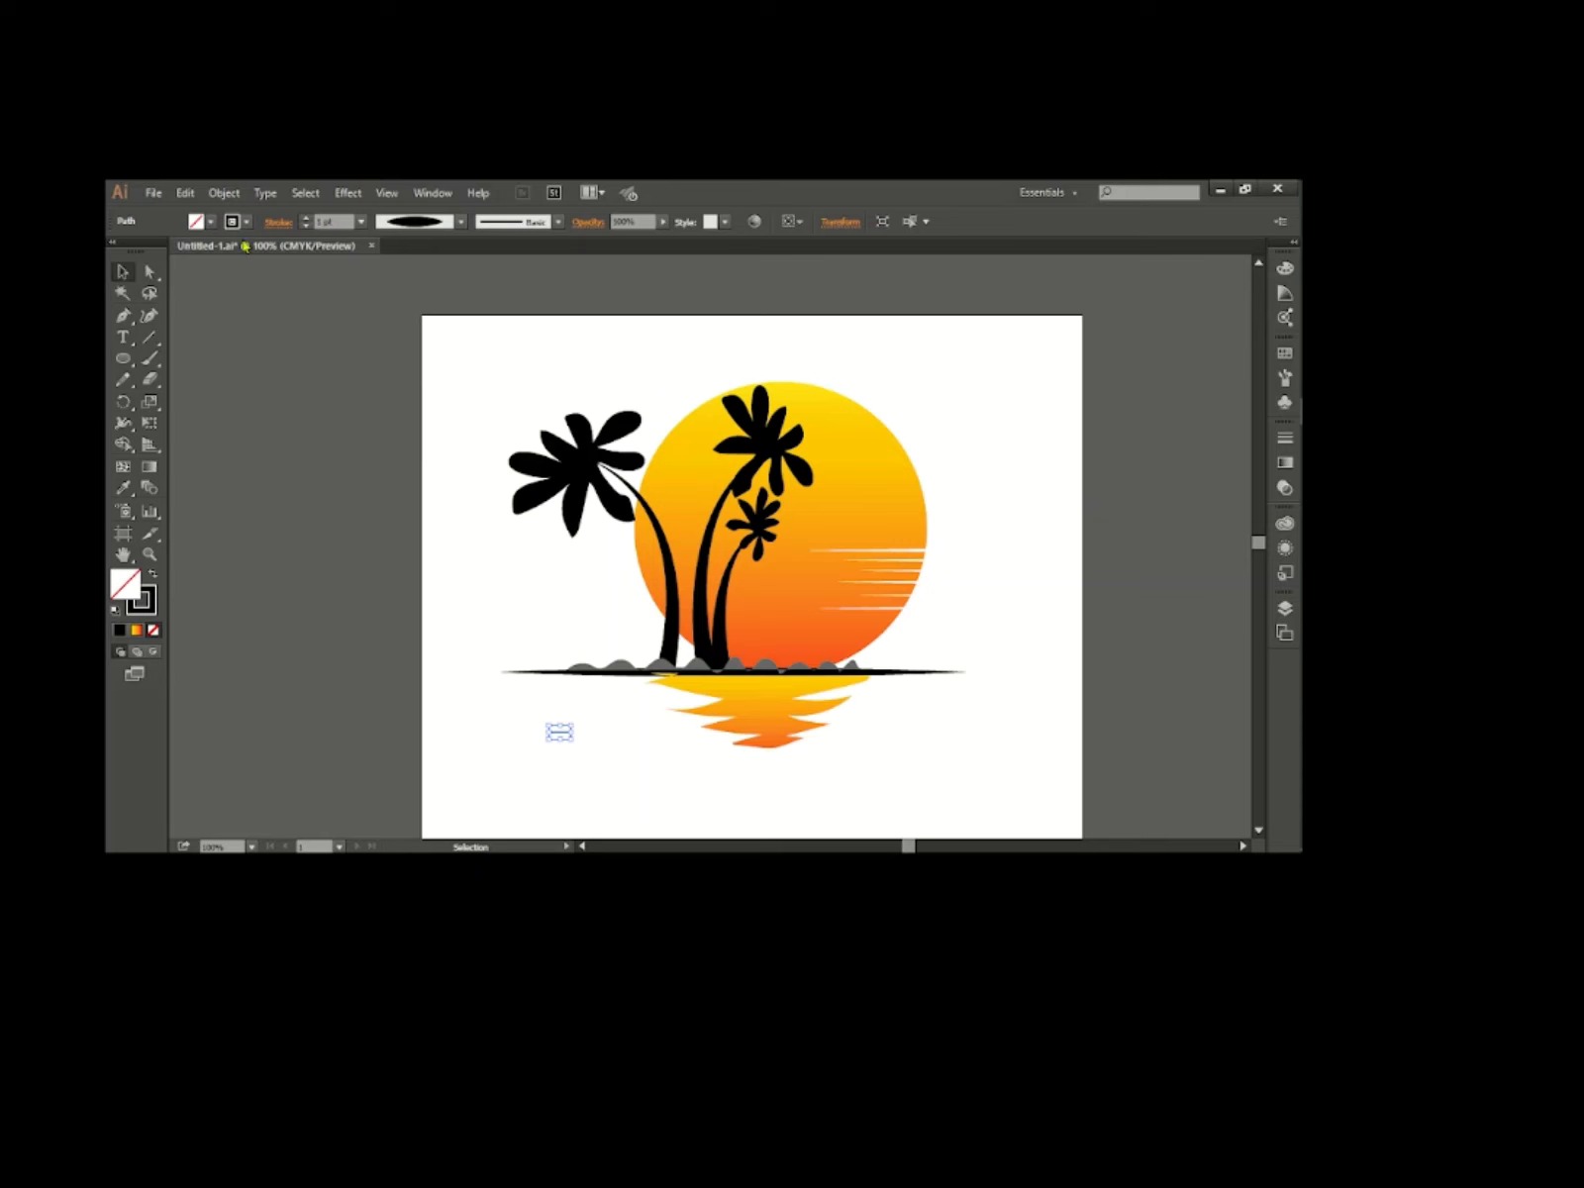
Set the short tapered line's stroke to white and scatter copies of it across the reflection as ripples.
click(238, 223)
click(142, 250)
drag(565, 733, 756, 687)
scroll(793, 727, up, 3)
drag(697, 613, 747, 750)
click(714, 719)
click(955, 797)
scroll(895, 704, down, 3)
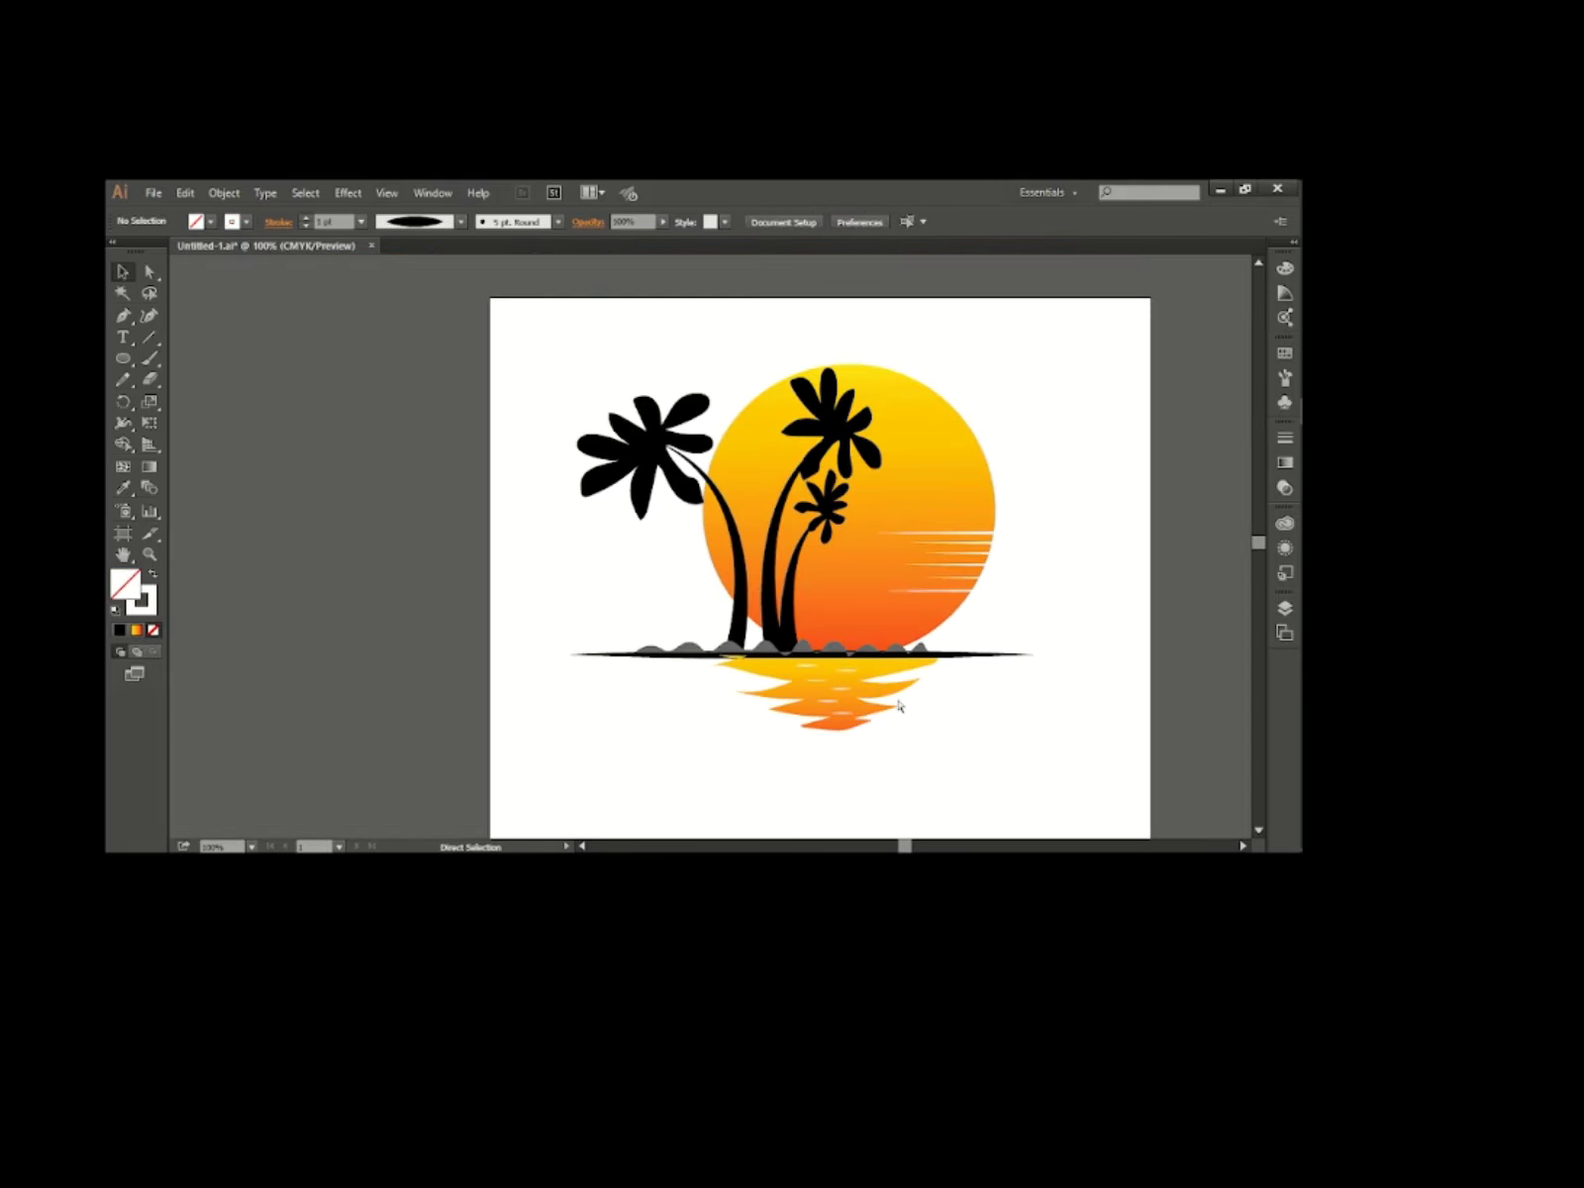
Draw a small flying bird freehand with the Pencil tool right of the sun, filled black with no stroke.
scroll(898, 704, right, 1)
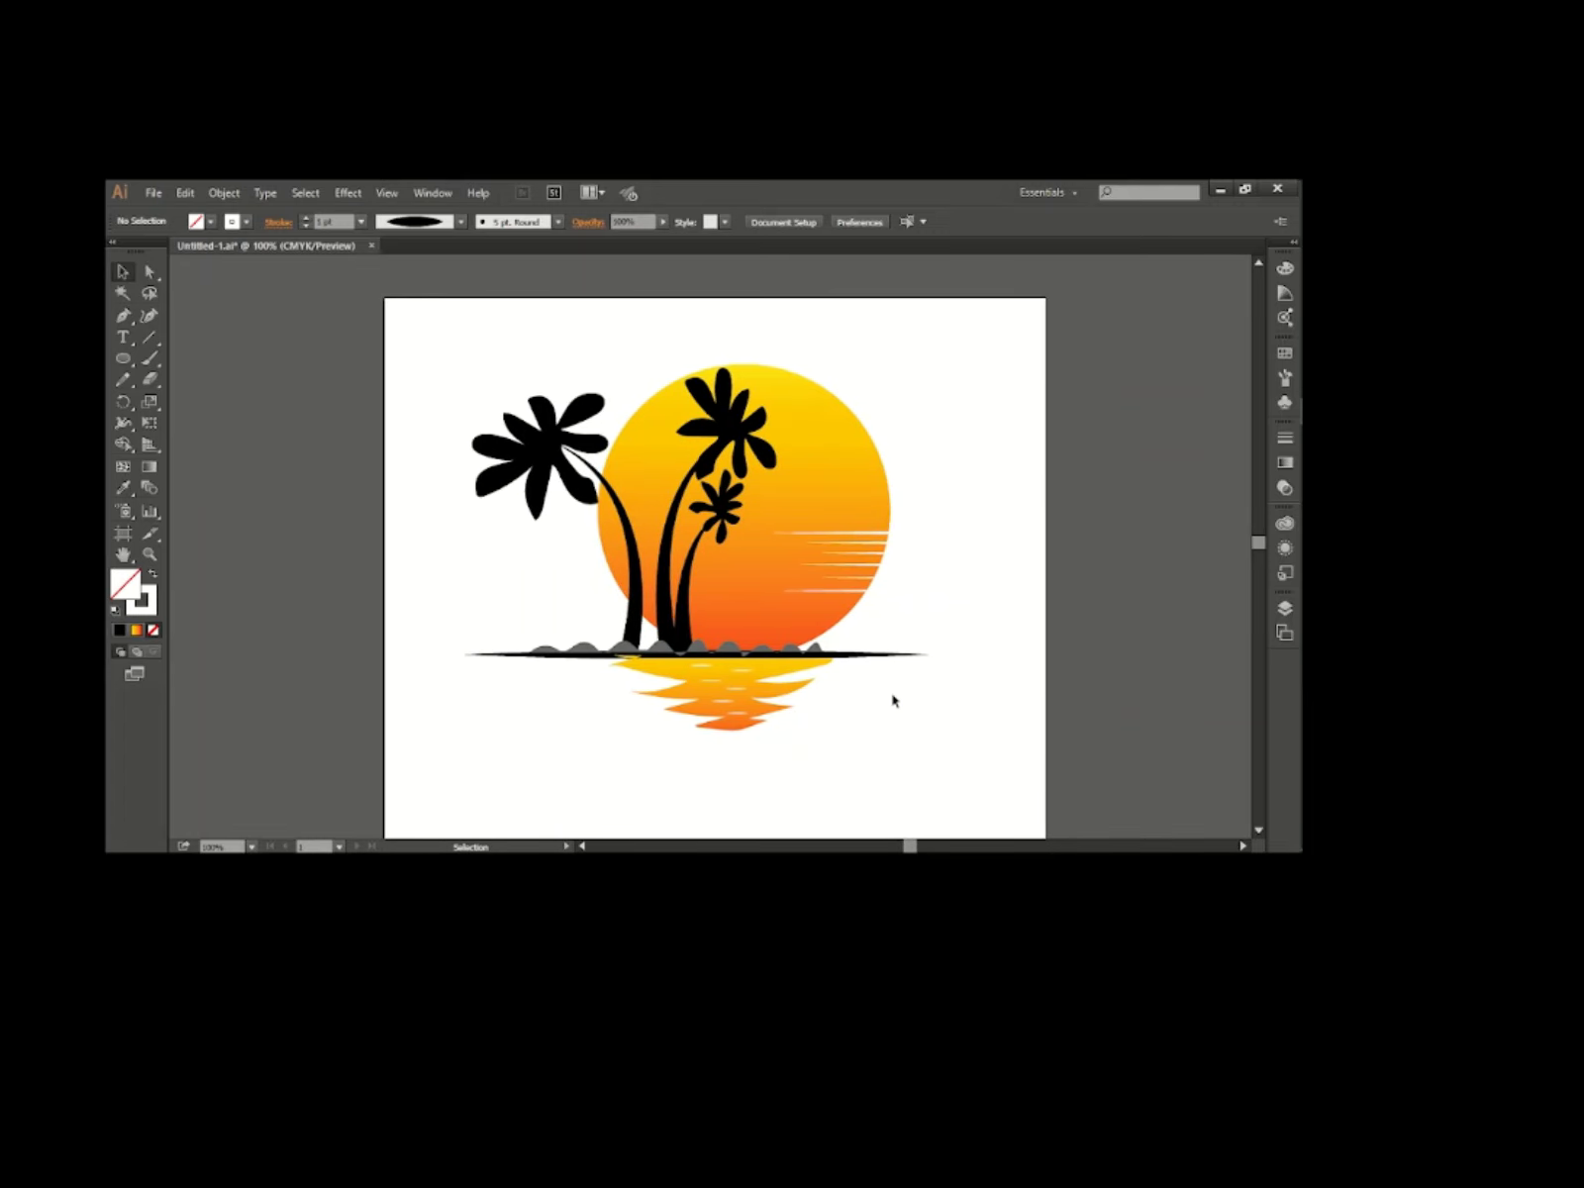
scroll(891, 697, up, 1)
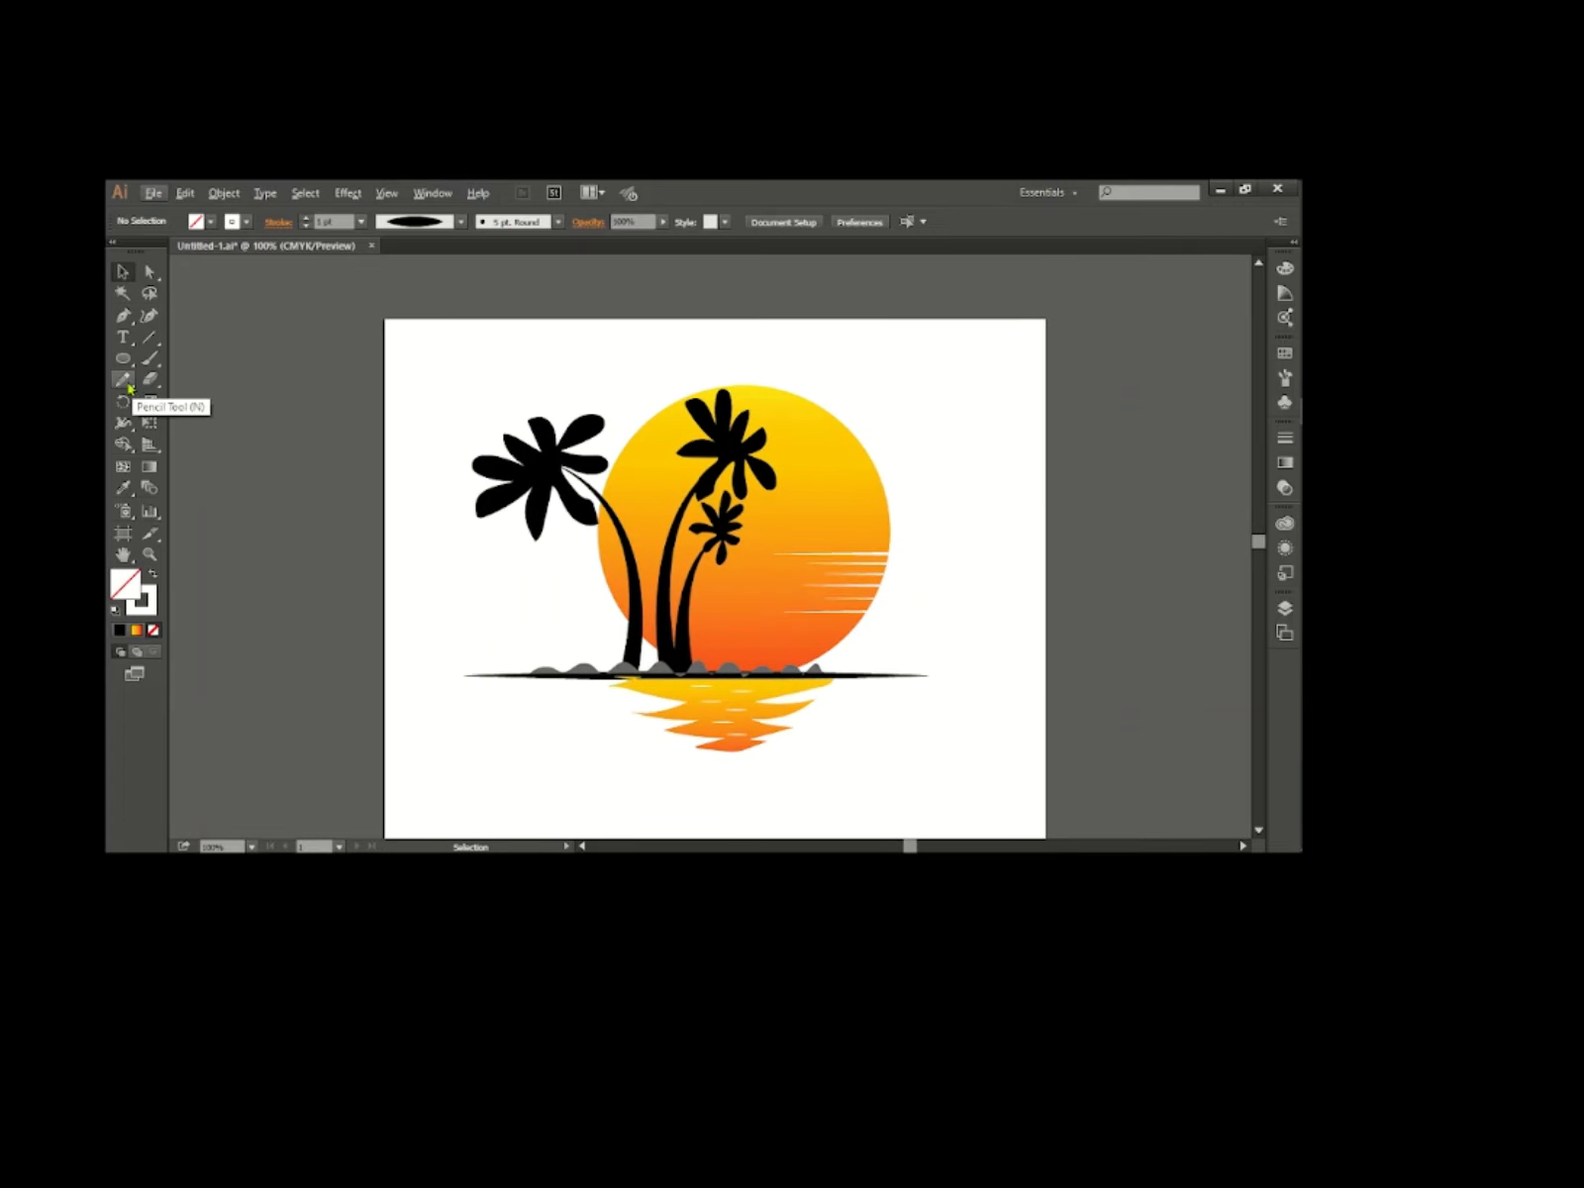
click(123, 379)
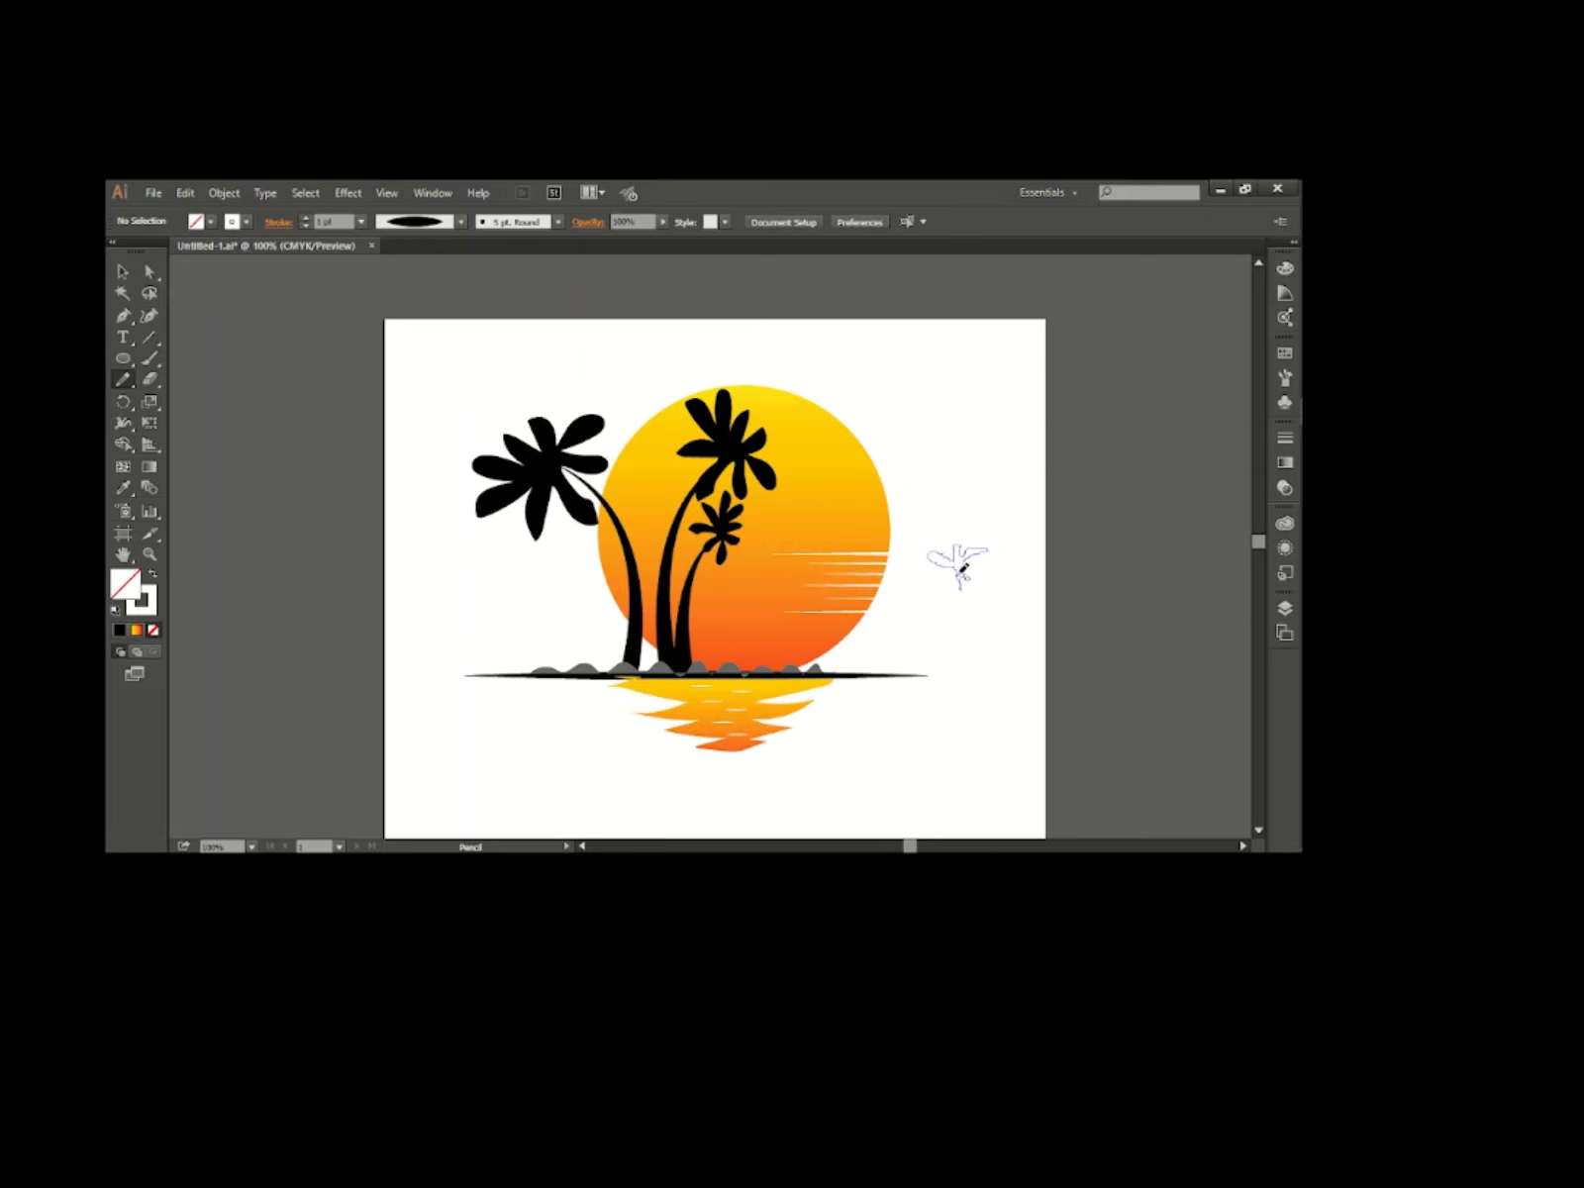
click(123, 272)
click(197, 222)
click(142, 249)
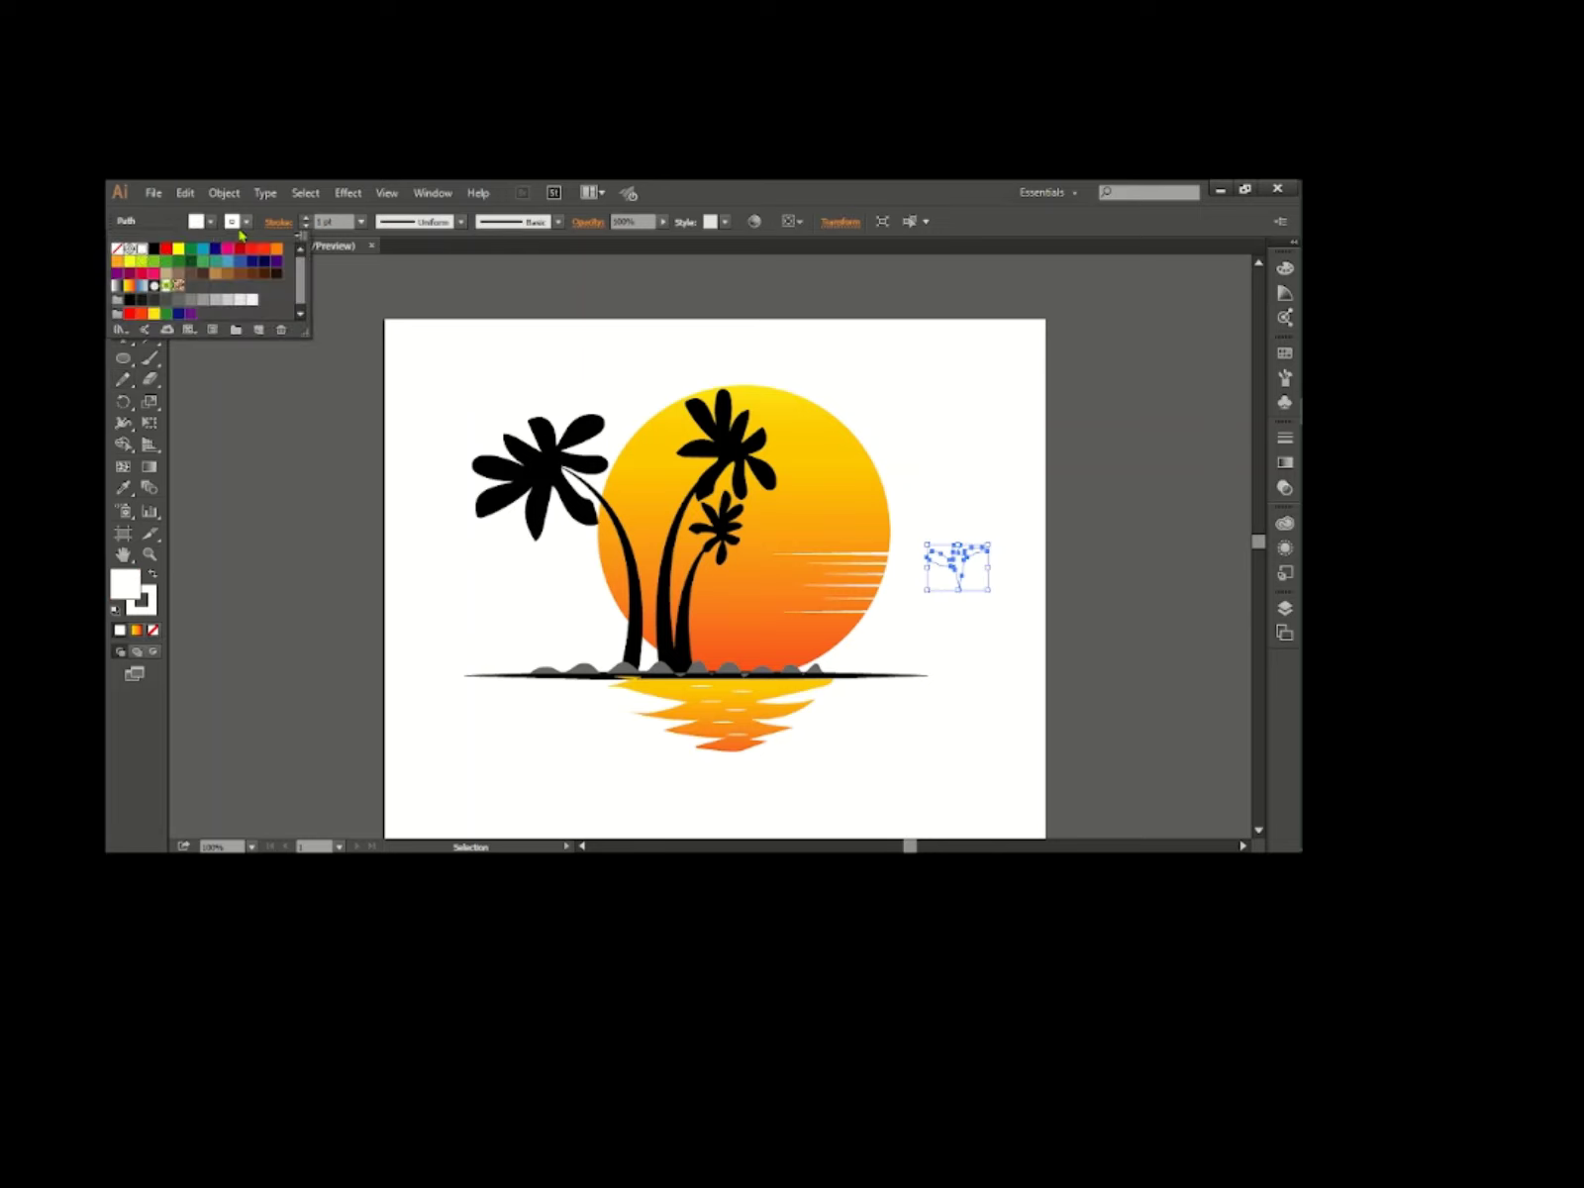
click(119, 250)
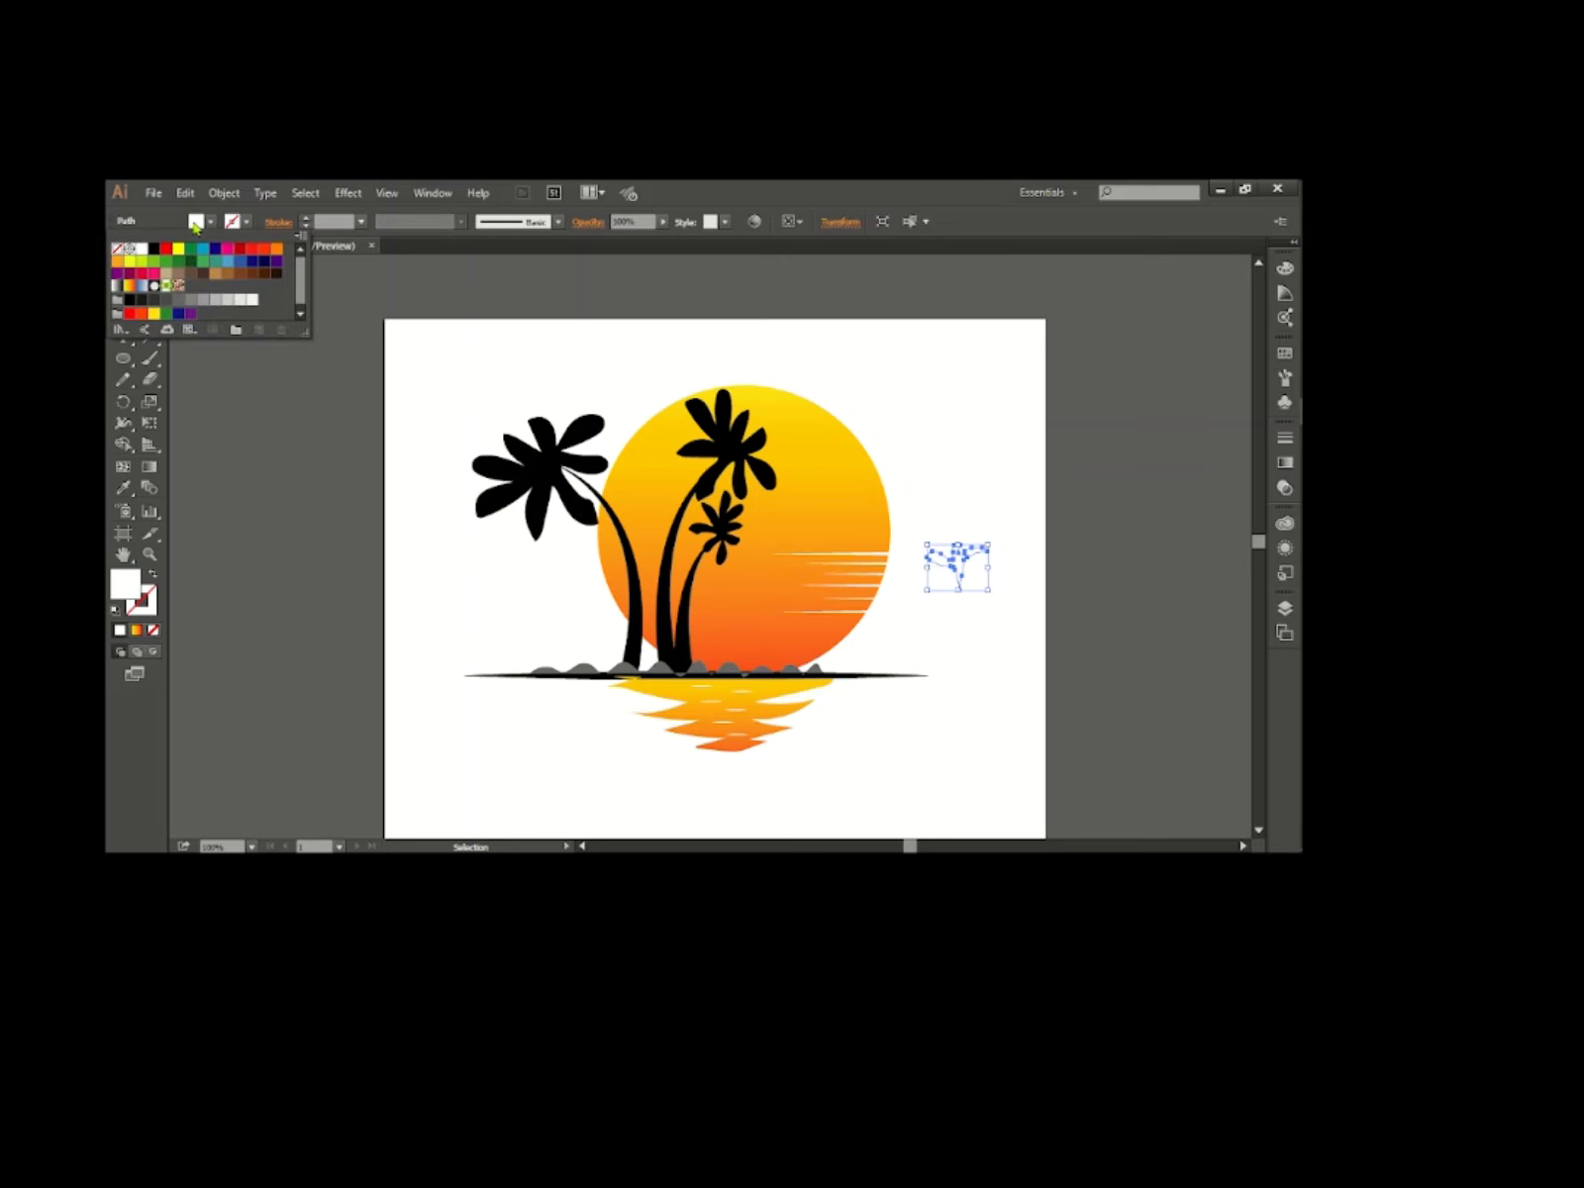
click(155, 249)
click(1005, 682)
click(1005, 681)
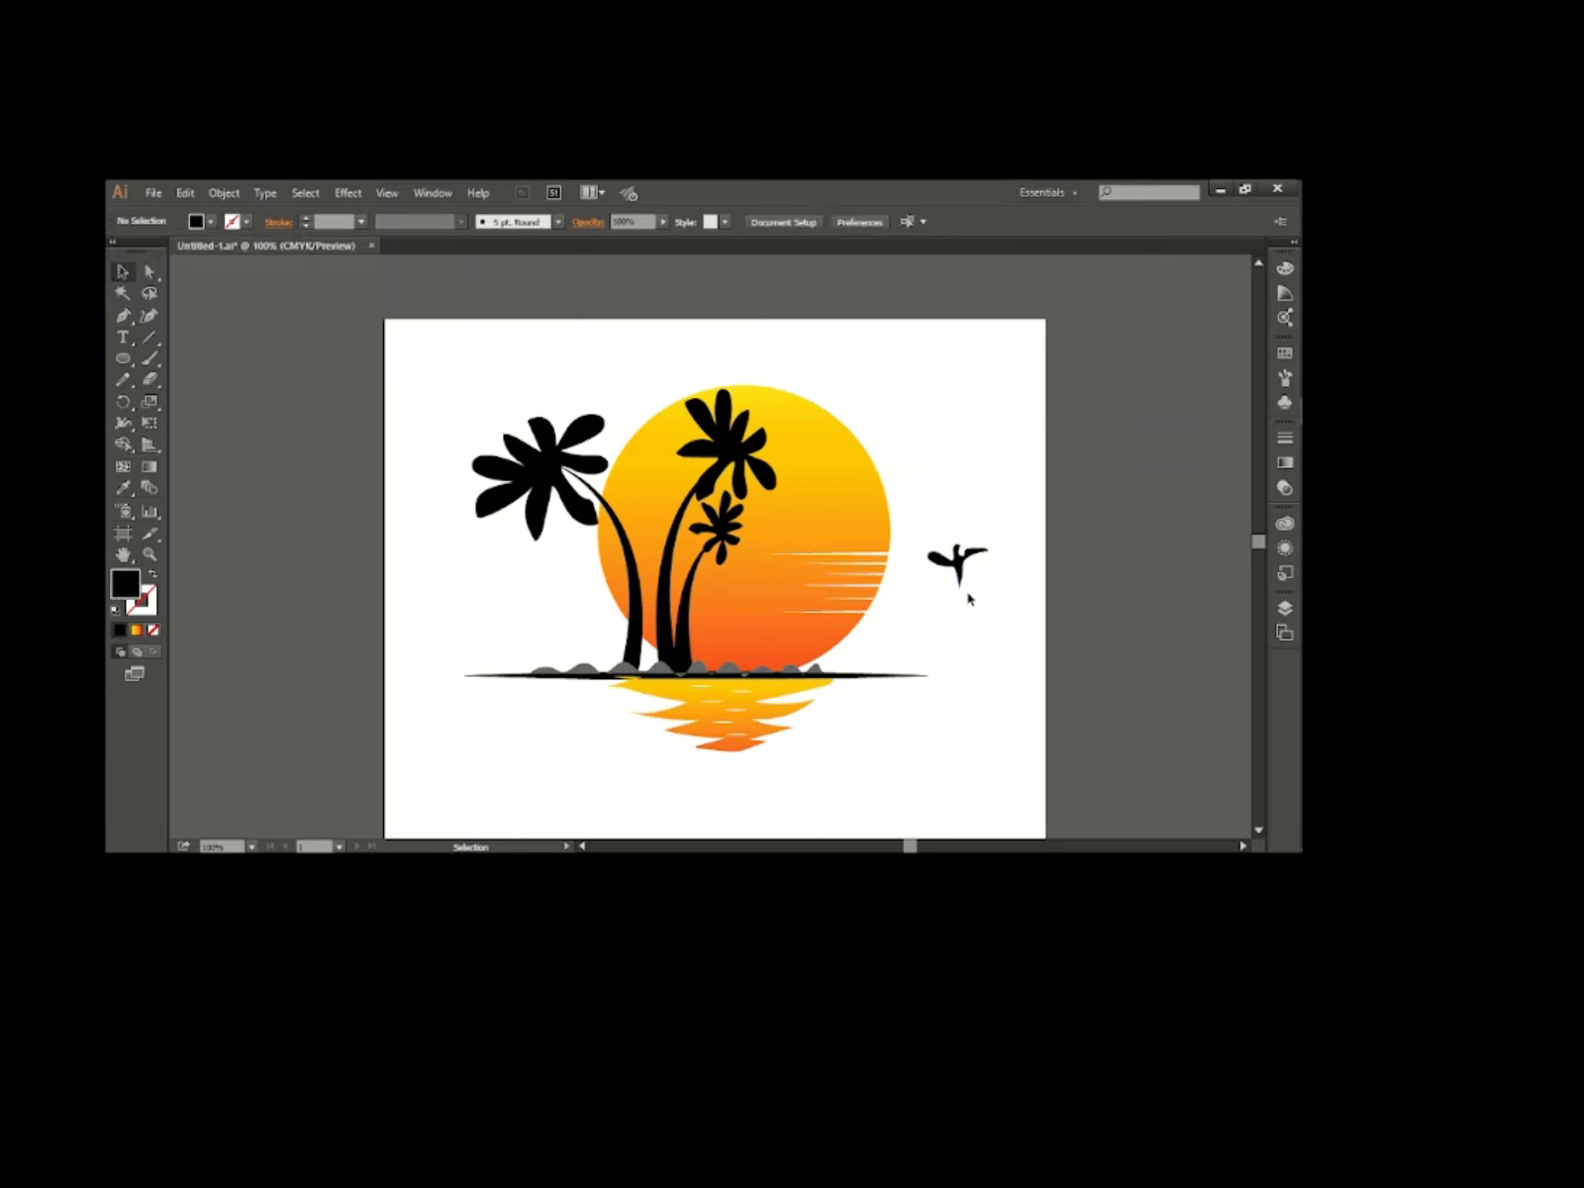
Rotate the bird silhouette counter-clockwise until its pointed tail faces right.
click(966, 590)
mouse_move(989, 591)
mouse_down()
mouse_move(971, 579)
mouse_move(990, 550)
mouse_move(962, 570)
mouse_move(972, 606)
mouse_move(986, 586)
mouse_move(980, 614)
mouse_up()
click(979, 604)
click(972, 605)
click(959, 570)
click(972, 608)
click(953, 565)
click(991, 634)
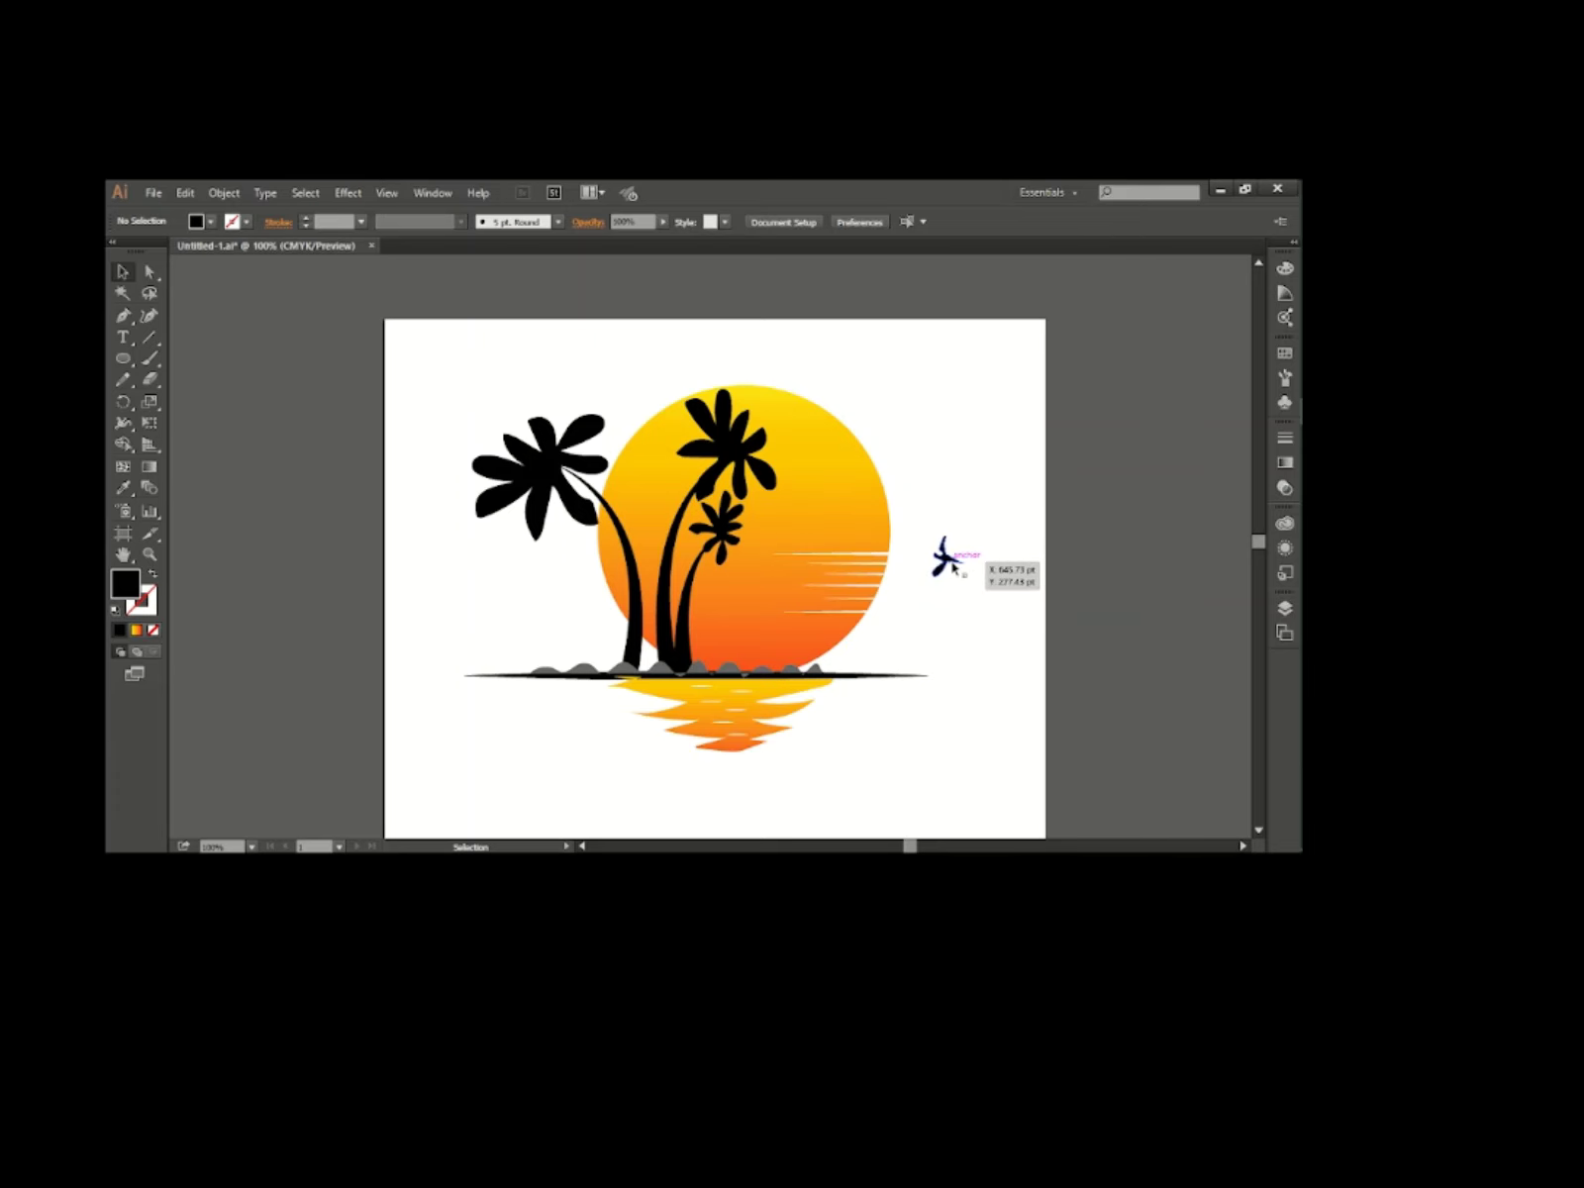
Copy the bird onto the sun, shrink and rotate the copy, and duplicate it into a group of four beside the short palm.
drag(953, 567, 830, 496)
scroll(830, 497, up, 3)
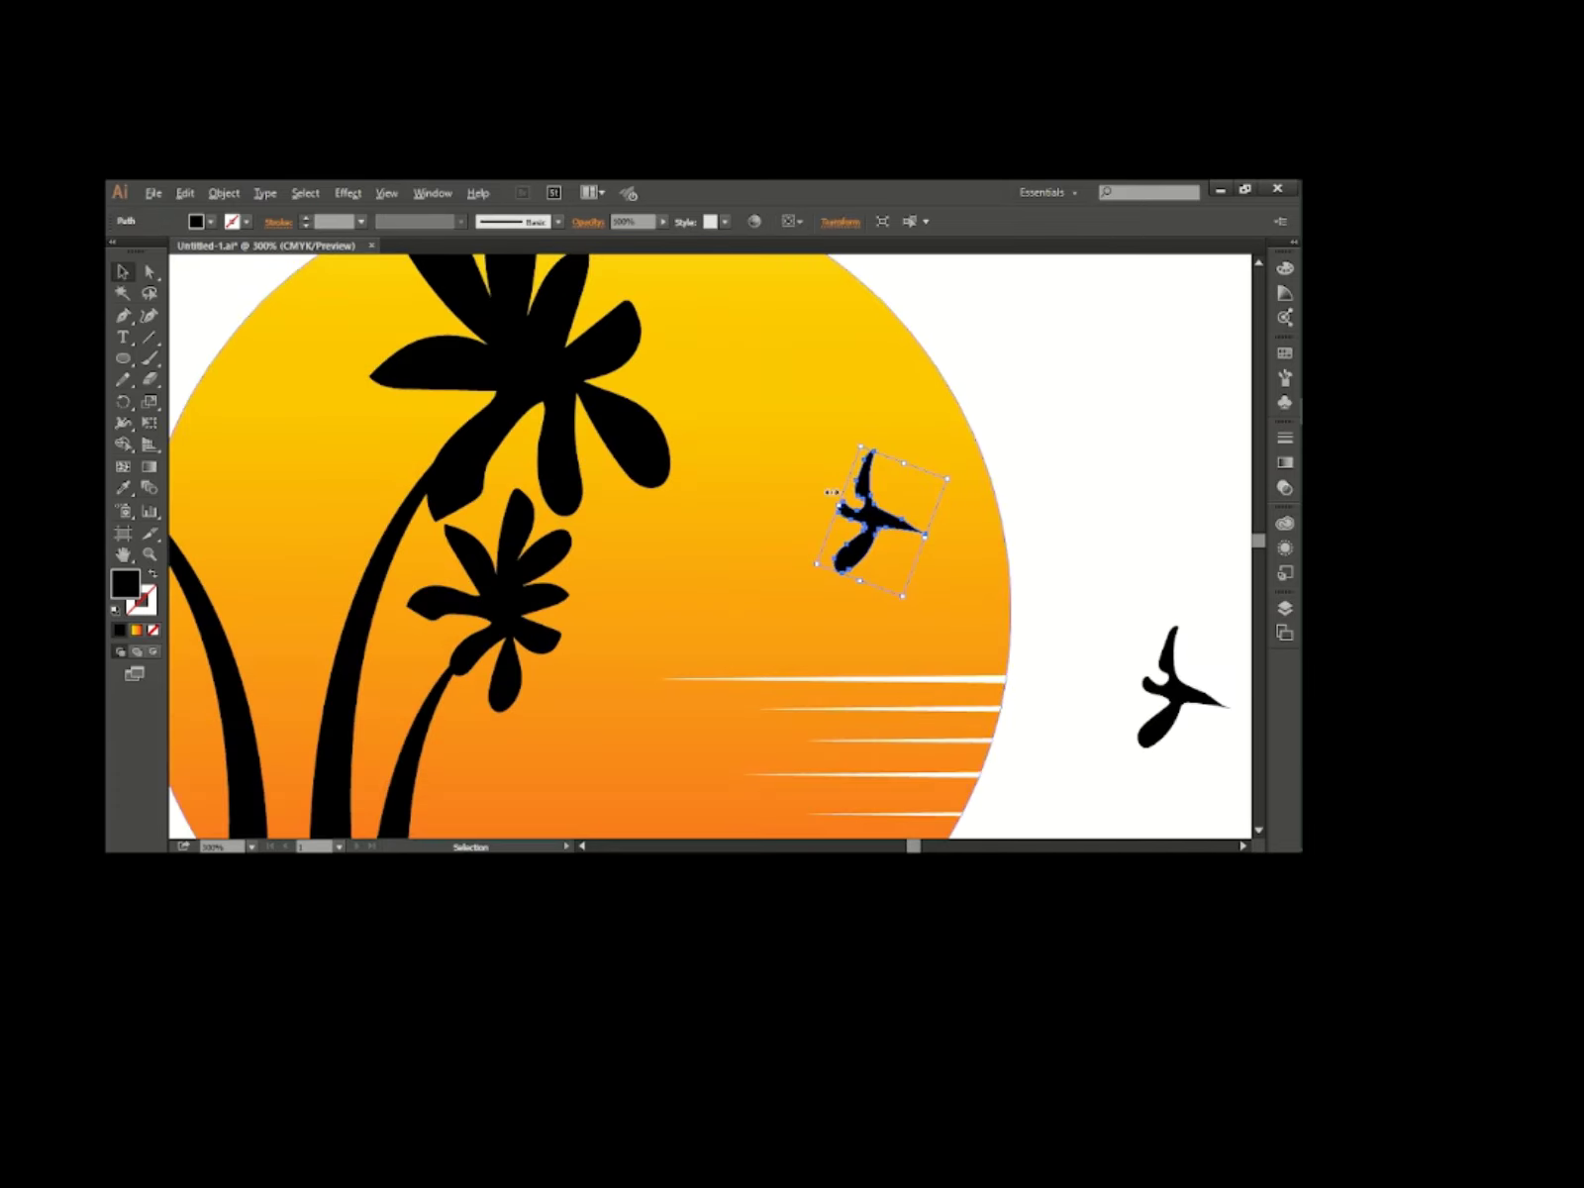
drag(905, 601, 680, 590)
click(929, 527)
click(918, 540)
drag(679, 588, 750, 535)
click(1085, 546)
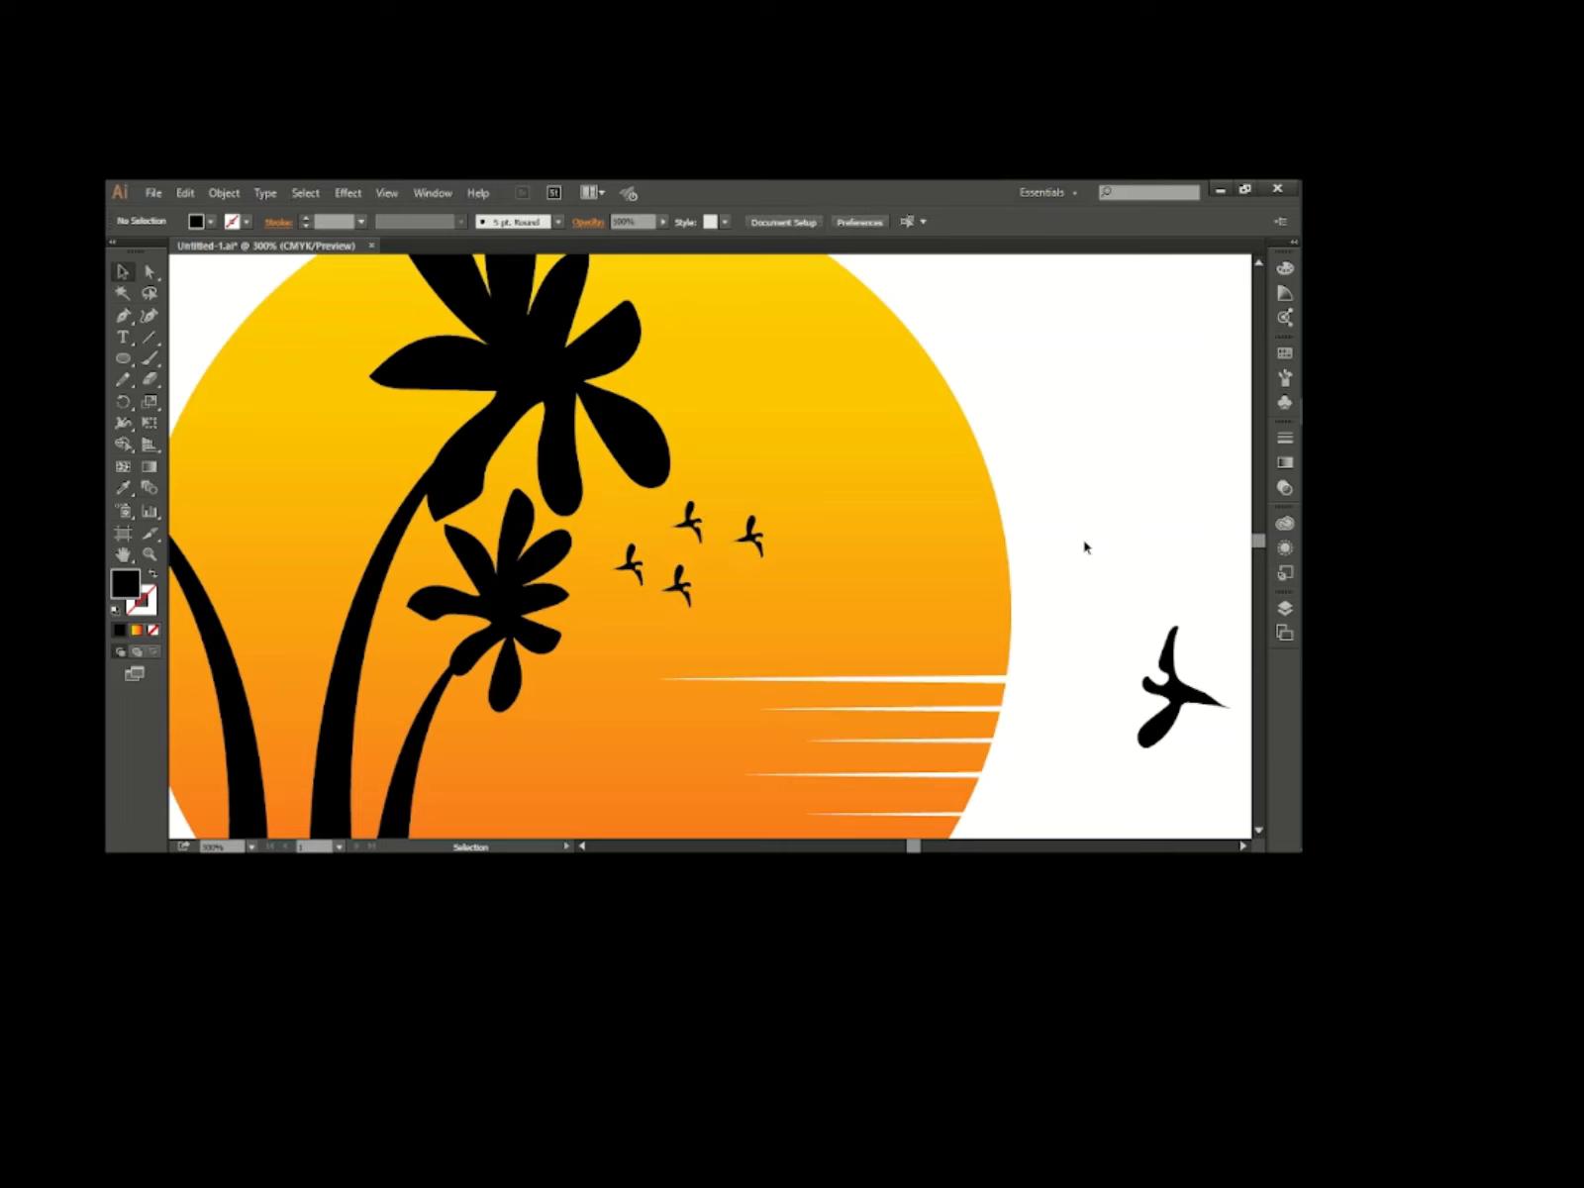
Place three more small bird copies near the sun's upper edge, right of the middle palm's crown.
scroll(678, 661, up, 1)
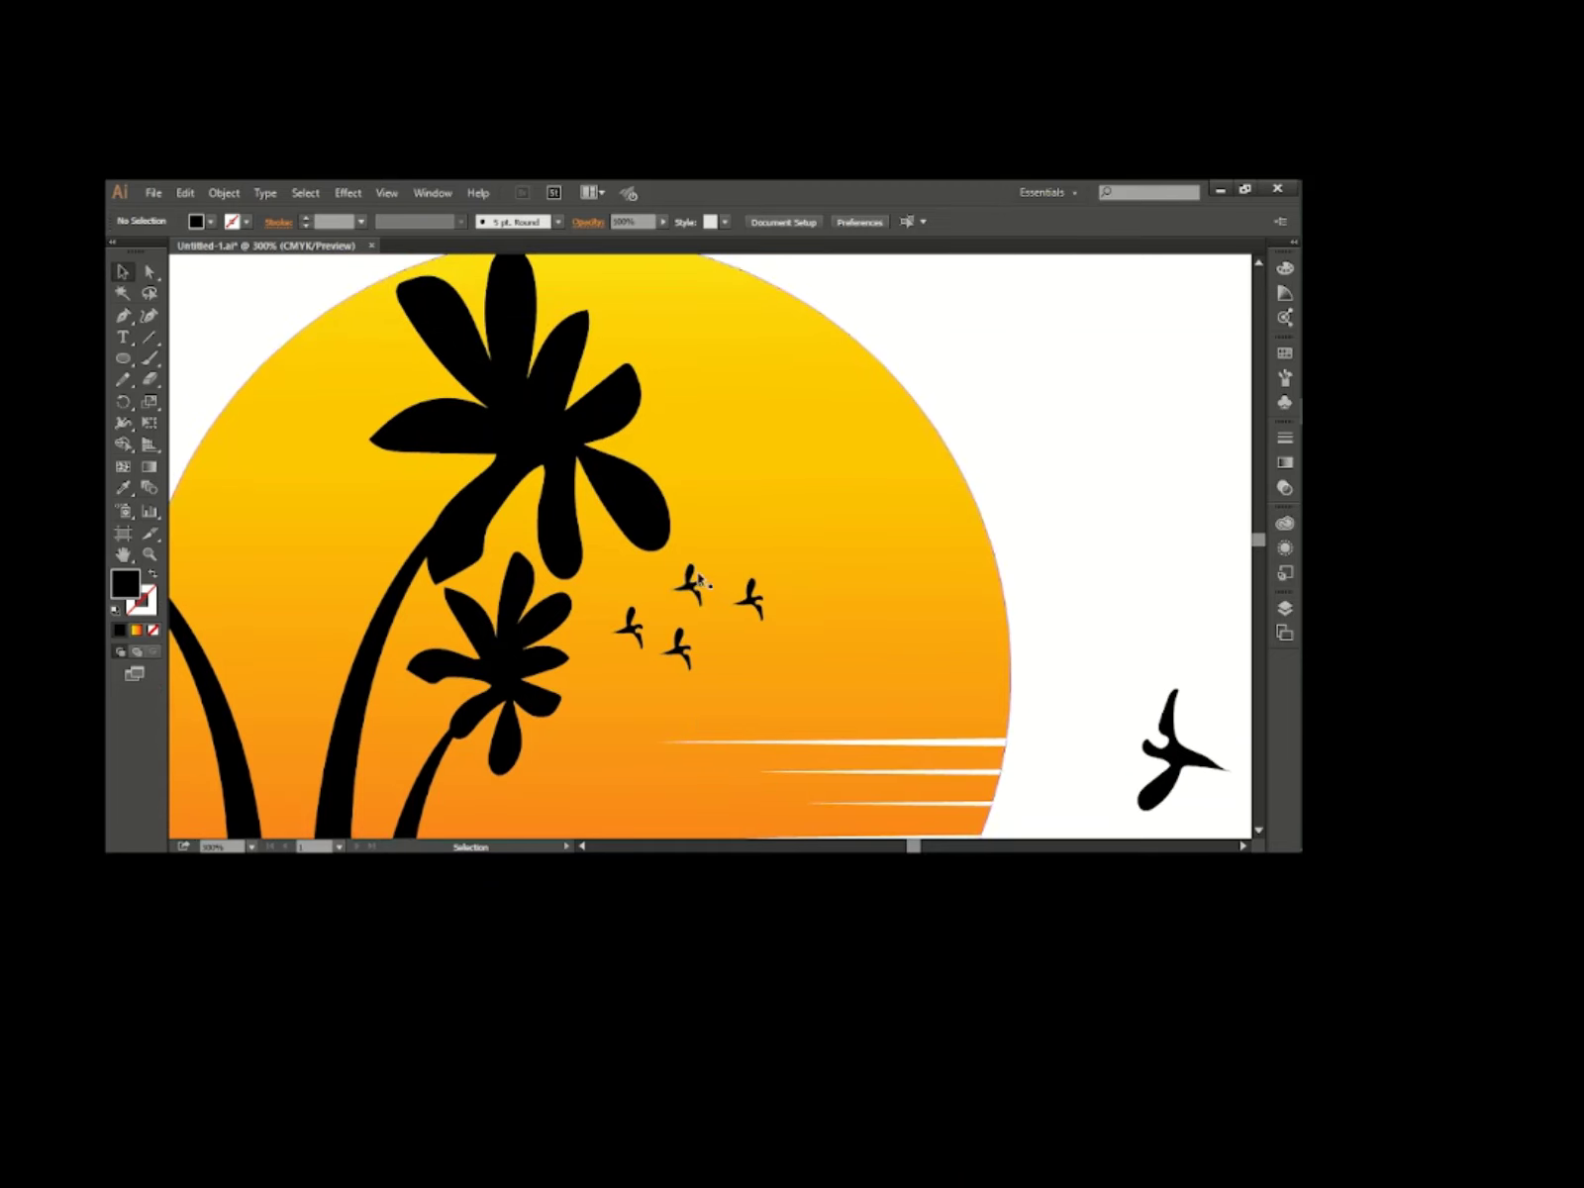
drag(642, 626, 645, 321)
drag(646, 322, 680, 330)
drag(679, 330, 730, 307)
click(1008, 393)
Delete the large original bird outside the sun.
scroll(1008, 392, down, 4)
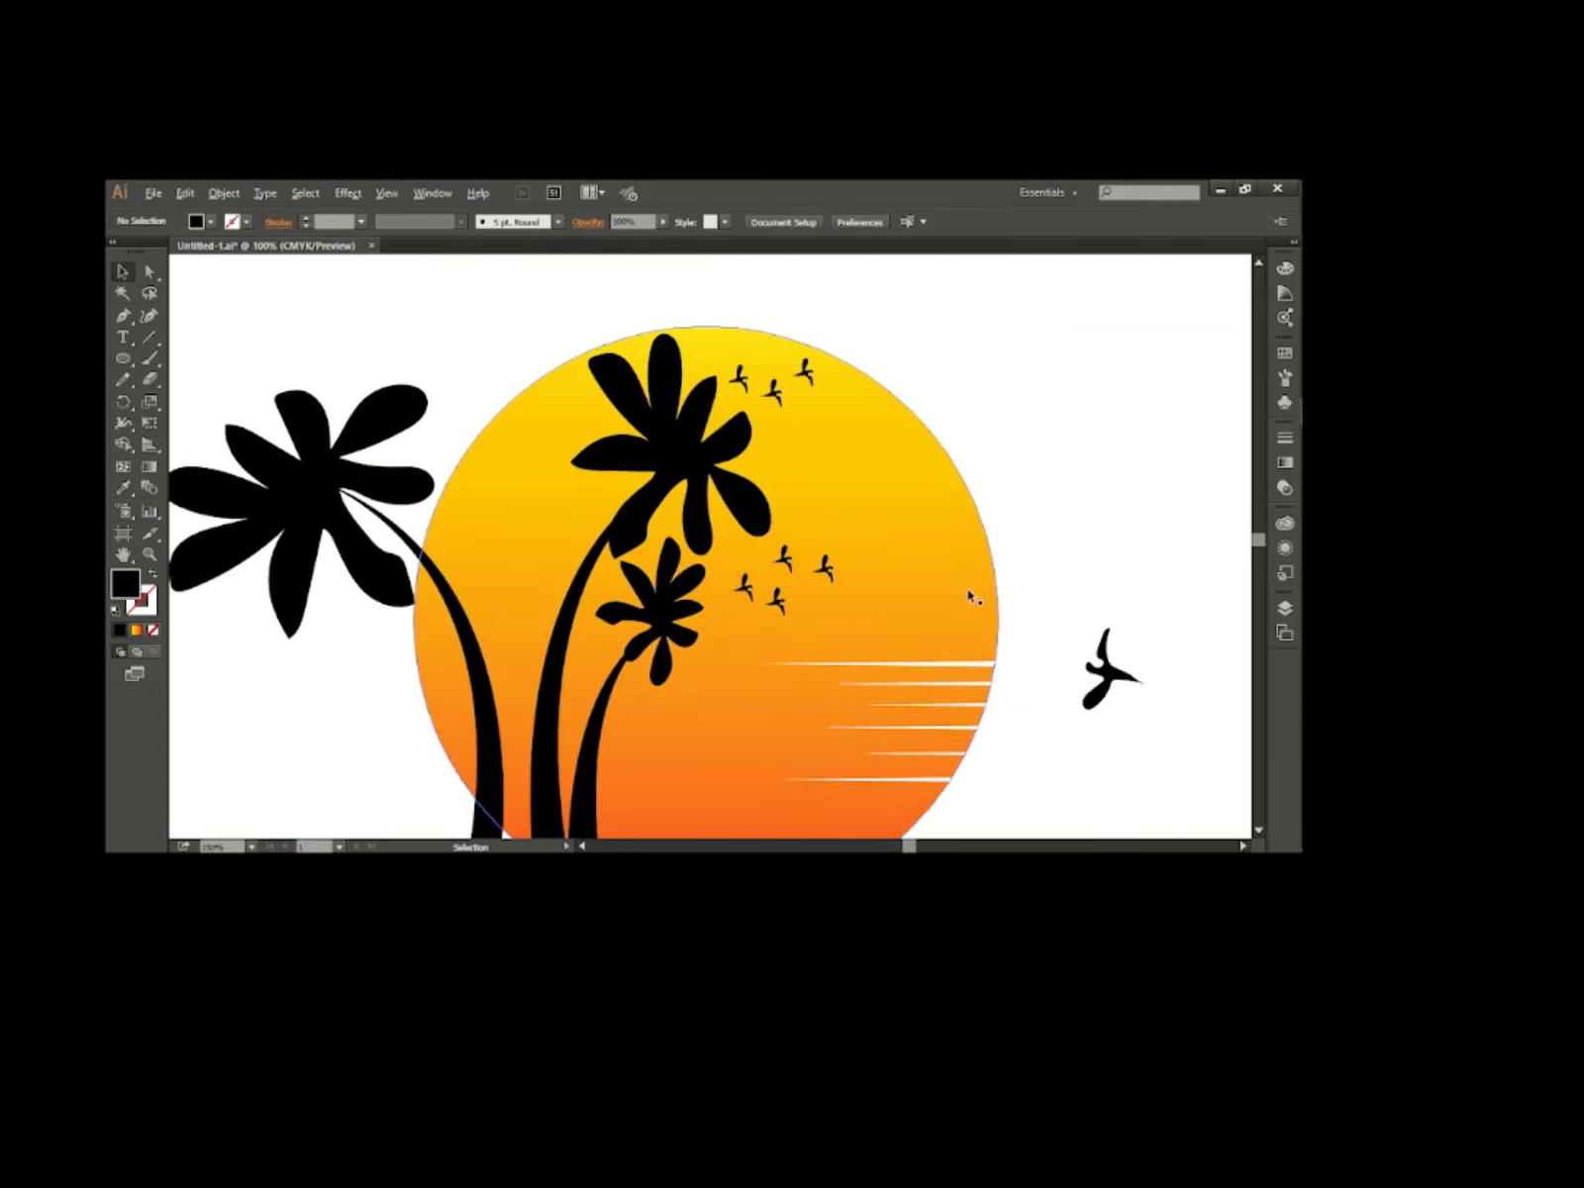
scroll(1010, 609, right, 2)
click(847, 594)
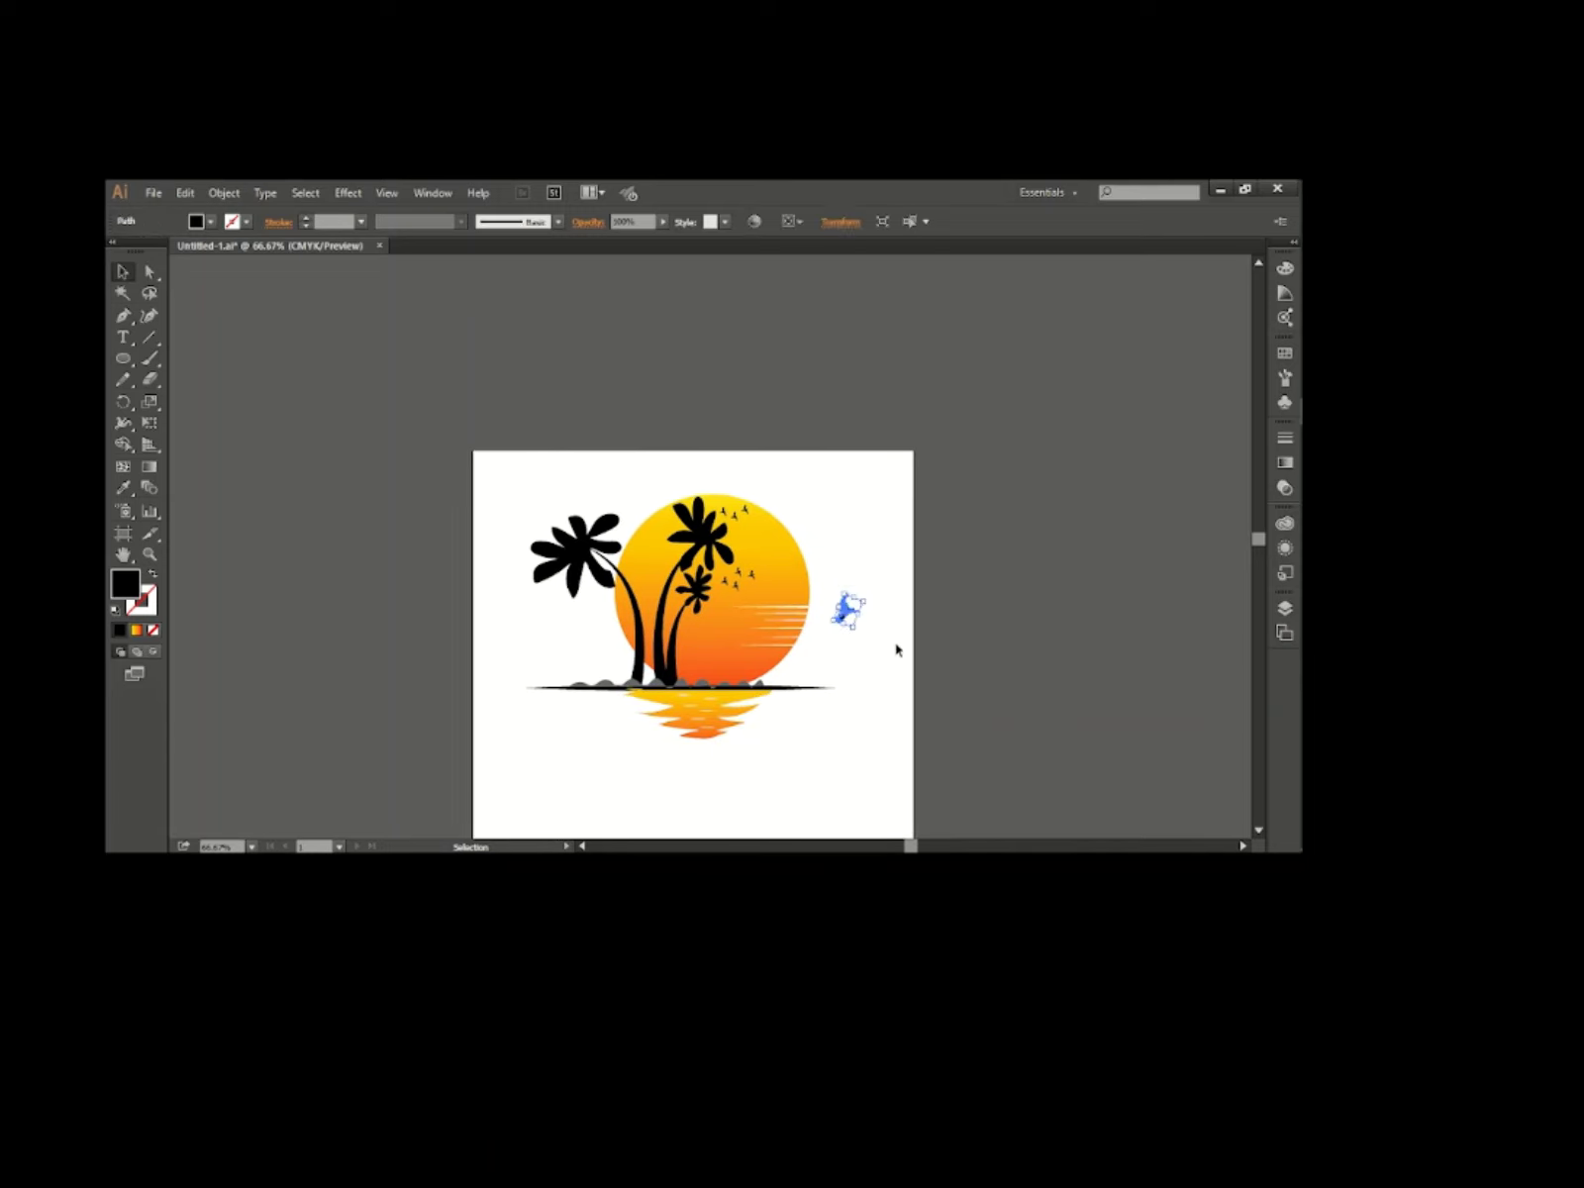
key(Delete)
scroll(772, 681, up, 1)
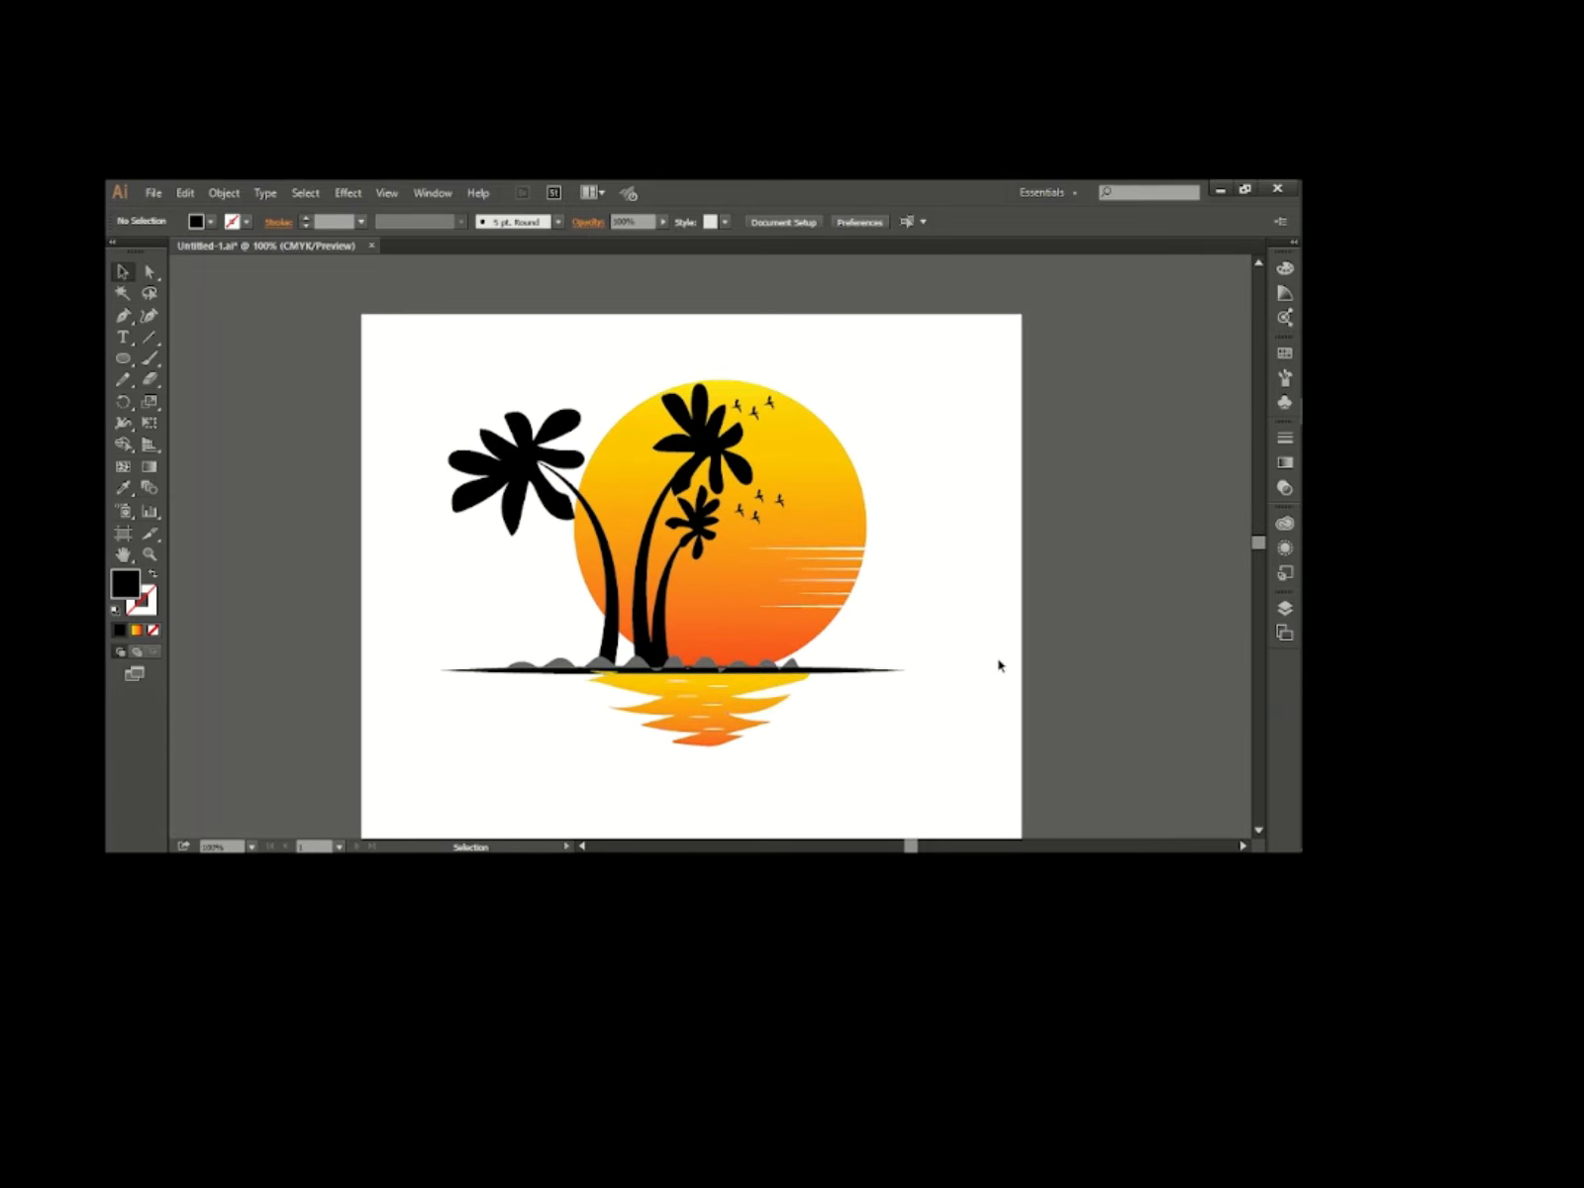
scroll(999, 665, down, 1)
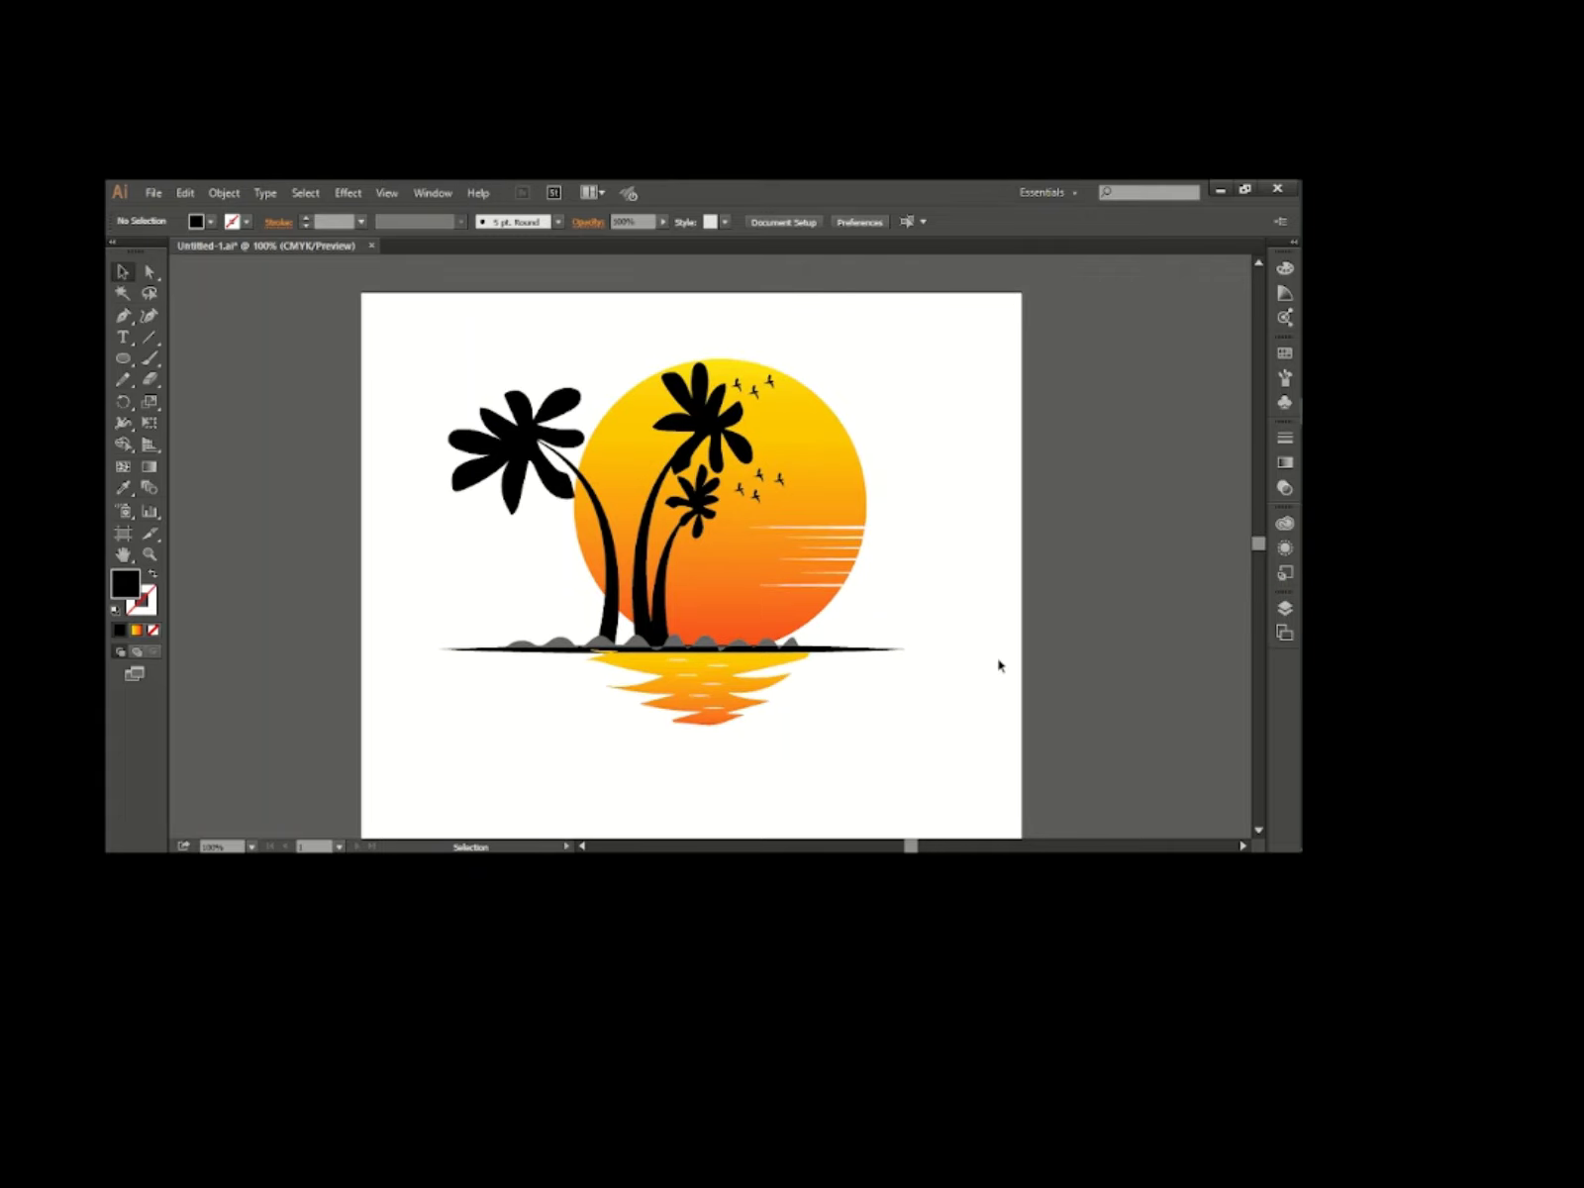